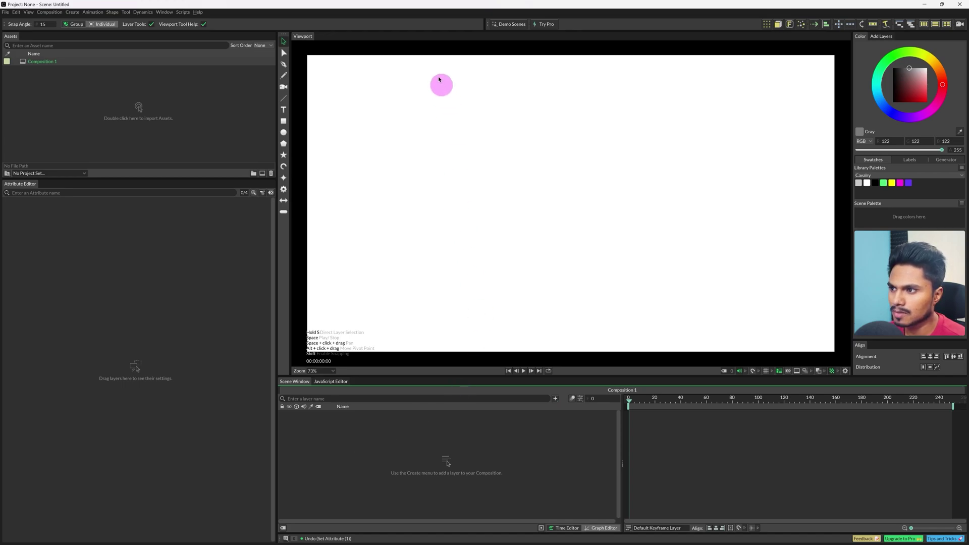
pyautogui.click(433, 39)
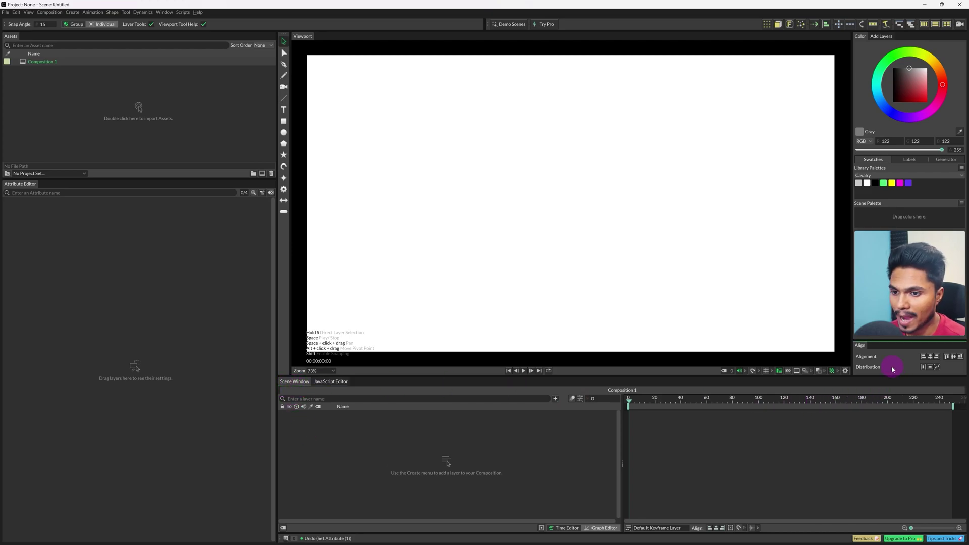
pyautogui.click(877, 36)
pyautogui.click(863, 37)
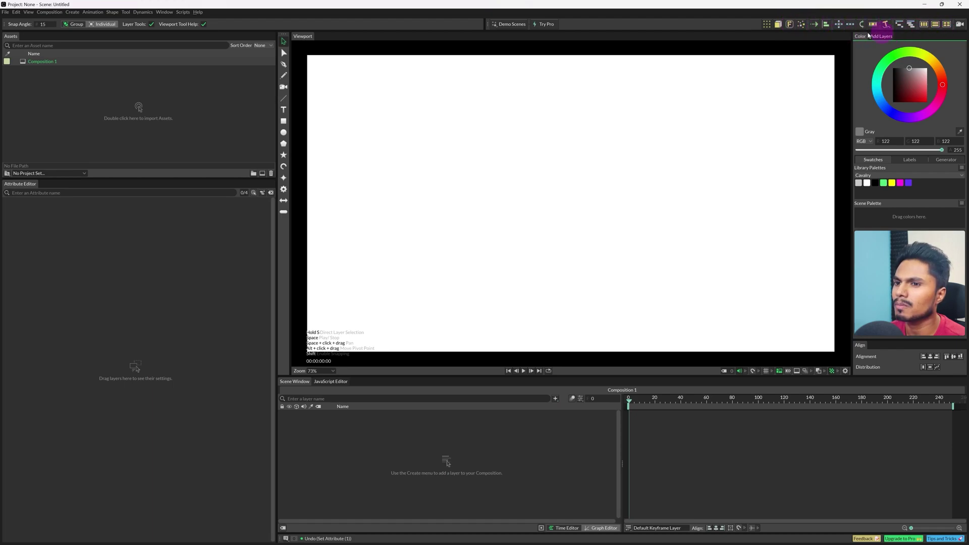
pyautogui.click(955, 27)
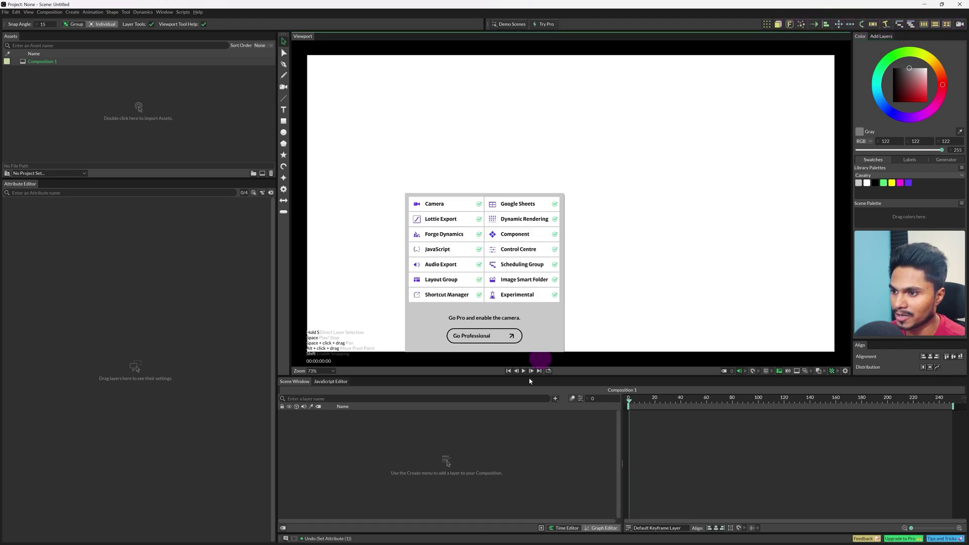
pyautogui.click(525, 437)
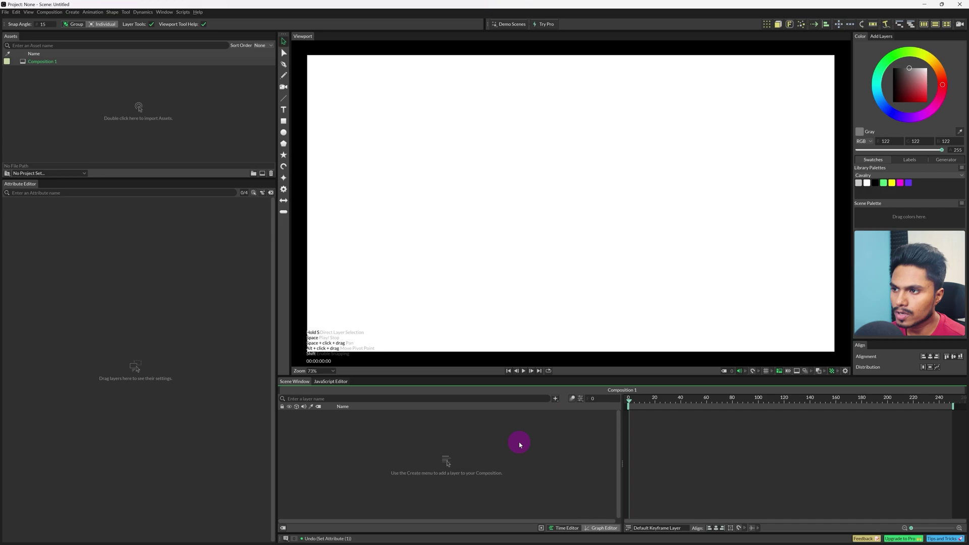
pyautogui.click(39, 63)
pyautogui.click(41, 81)
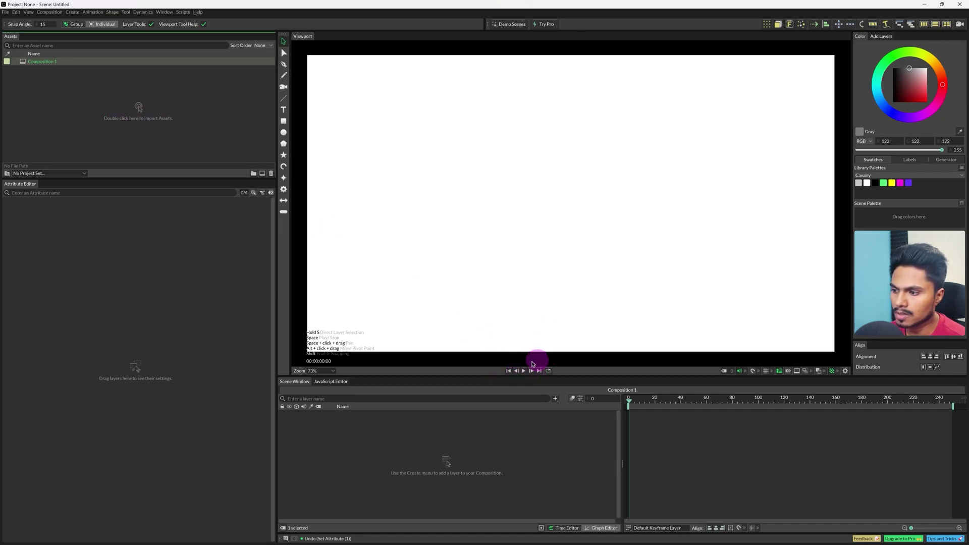
# Step: Set the composition's resolution width to 1080 in its settings, keeping the height at 1080
pyautogui.click(579, 399)
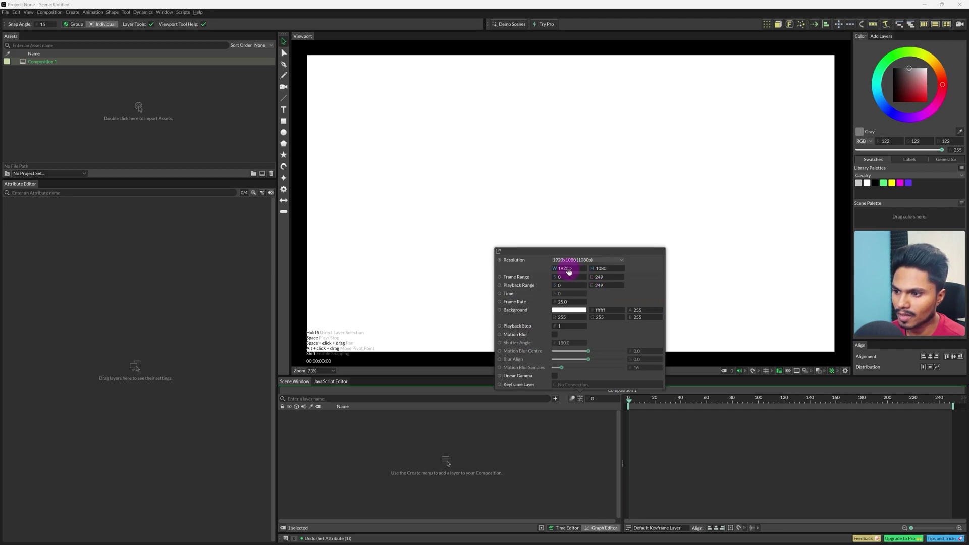
pyautogui.click(45, 14)
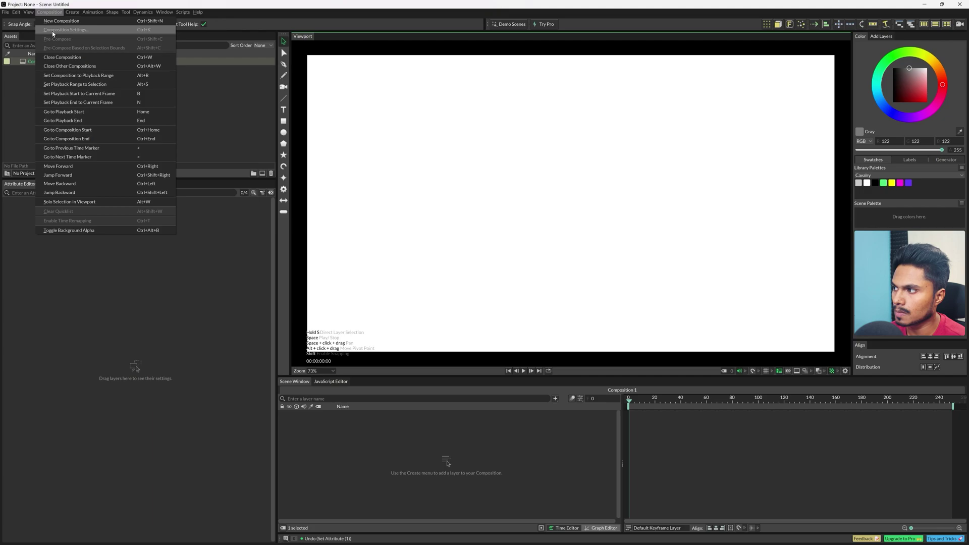
pyautogui.click(53, 31)
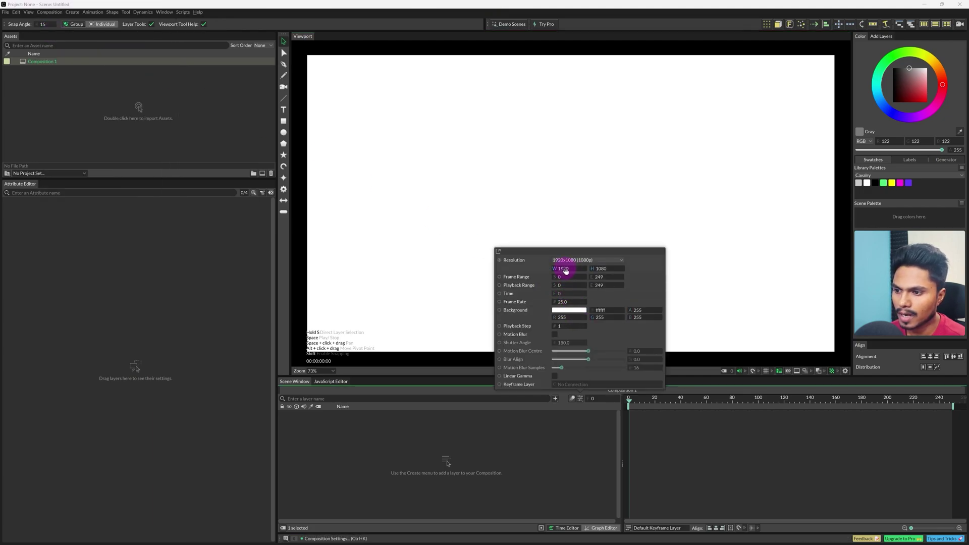
pyautogui.doubleClick(564, 269)
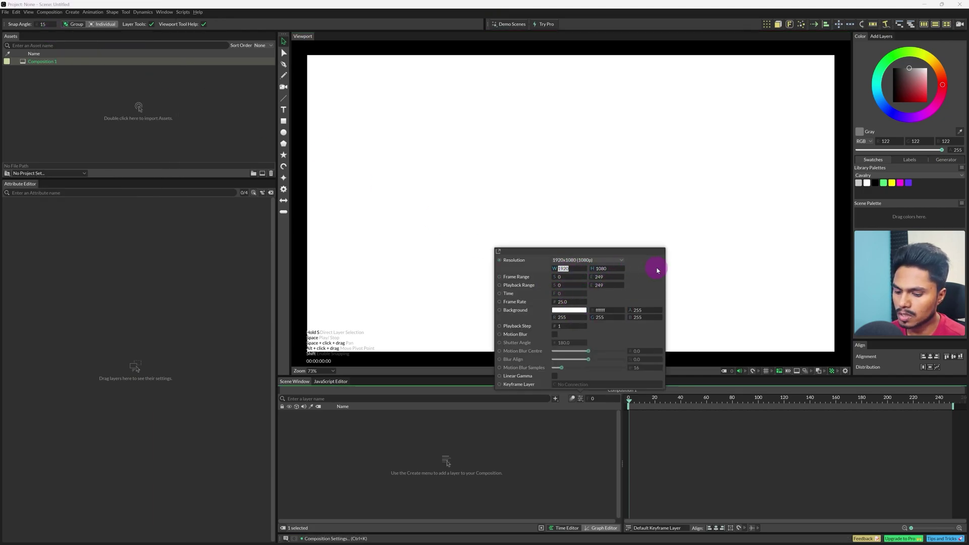
pyautogui.write('10')
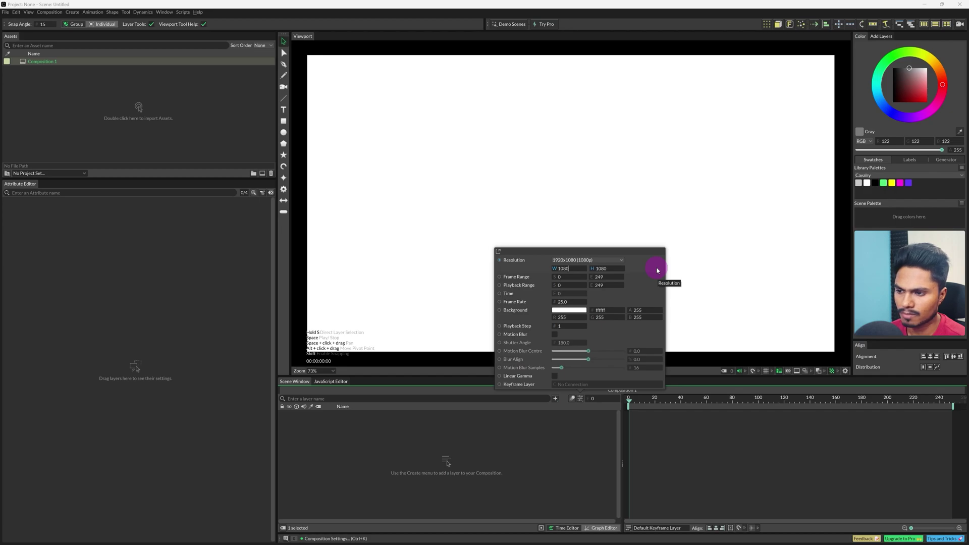
pyautogui.write('80')
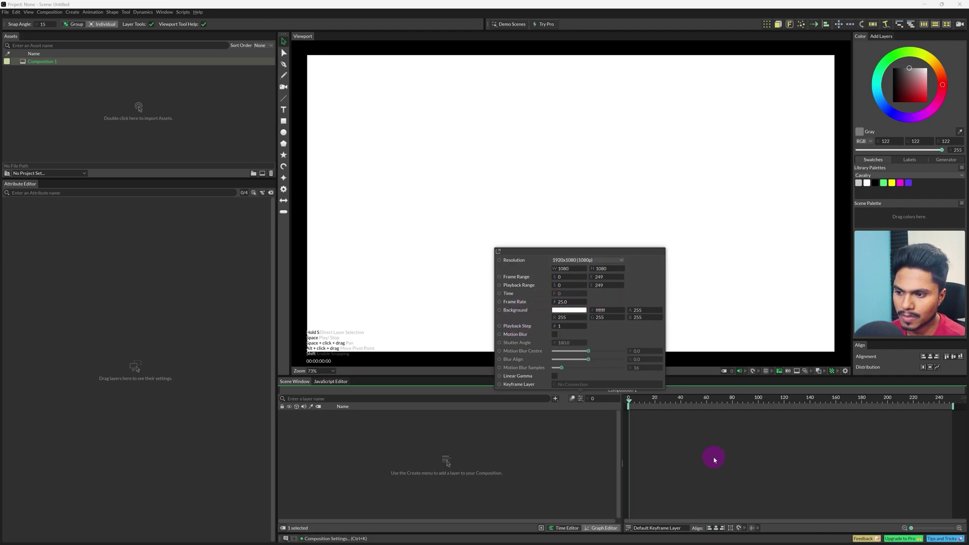
pyautogui.press('Return')
pyautogui.click(634, 435)
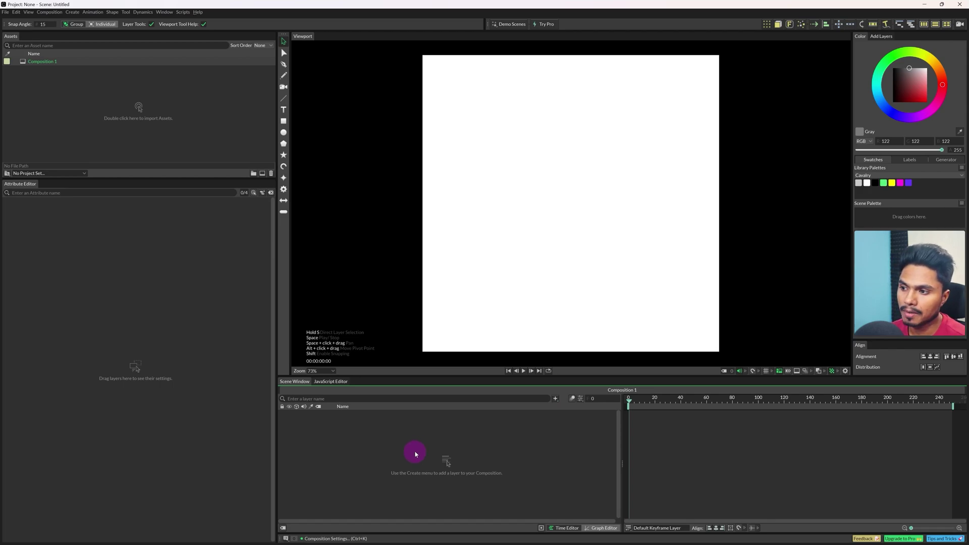
# Step: Search the addable layers for "back" and add a Background Shape to the composition
pyautogui.click(555, 399)
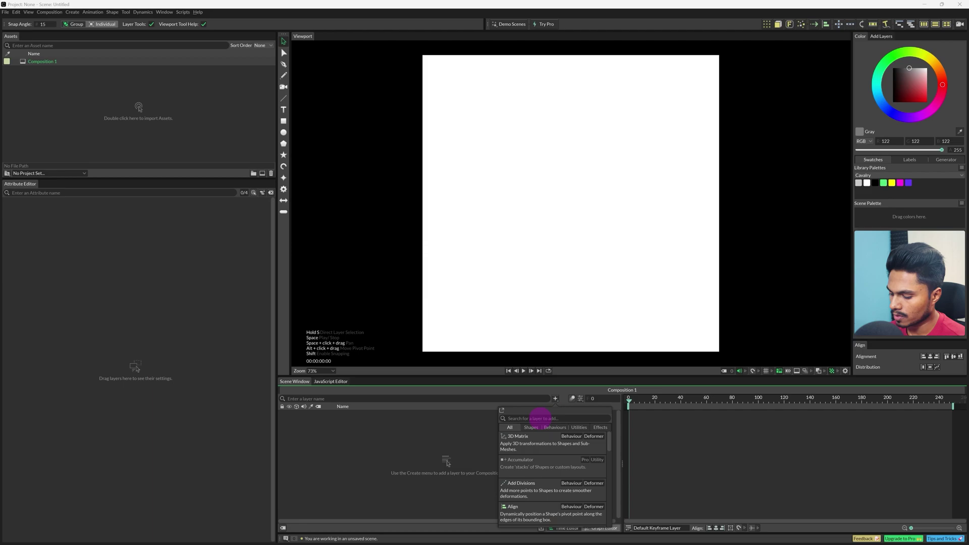
pyautogui.write('back')
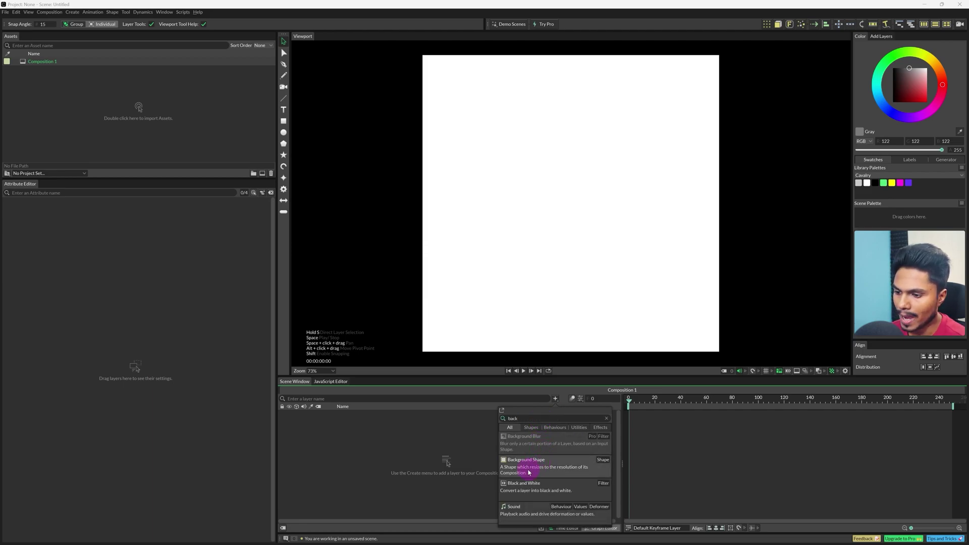
pyautogui.click(544, 471)
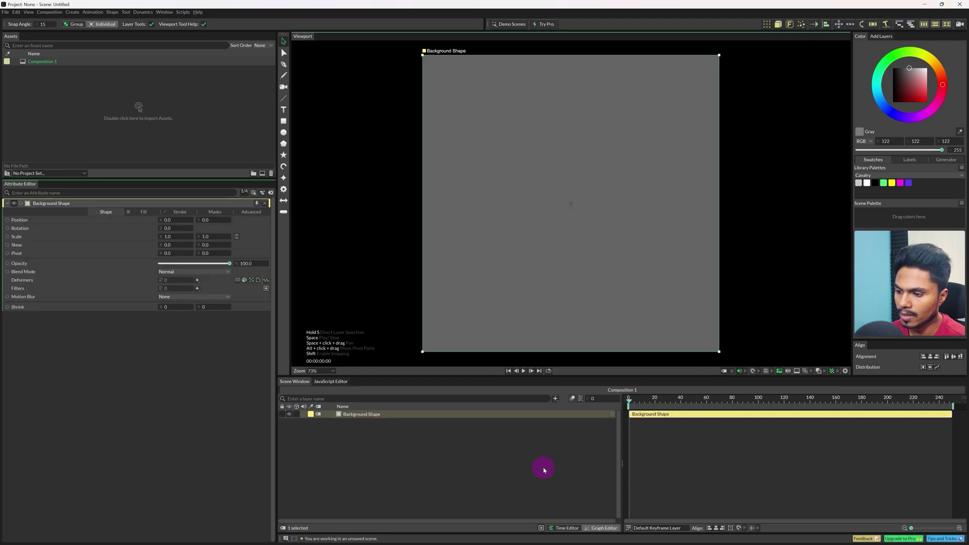
pyautogui.click(557, 474)
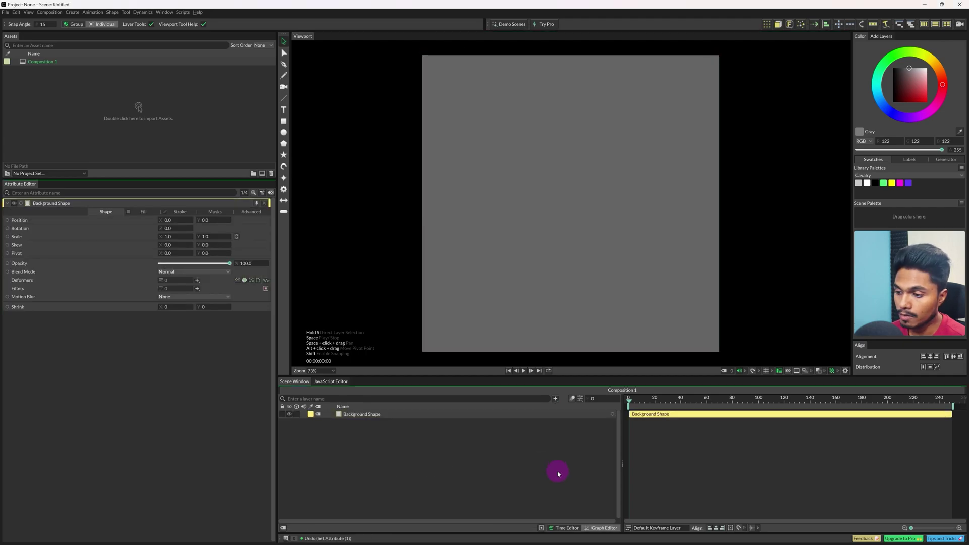
# Step: Try resizing the composition to about 1004 × 727 and scaling the Background Shape by a corner, and undo both changes
pyautogui.click(580, 400)
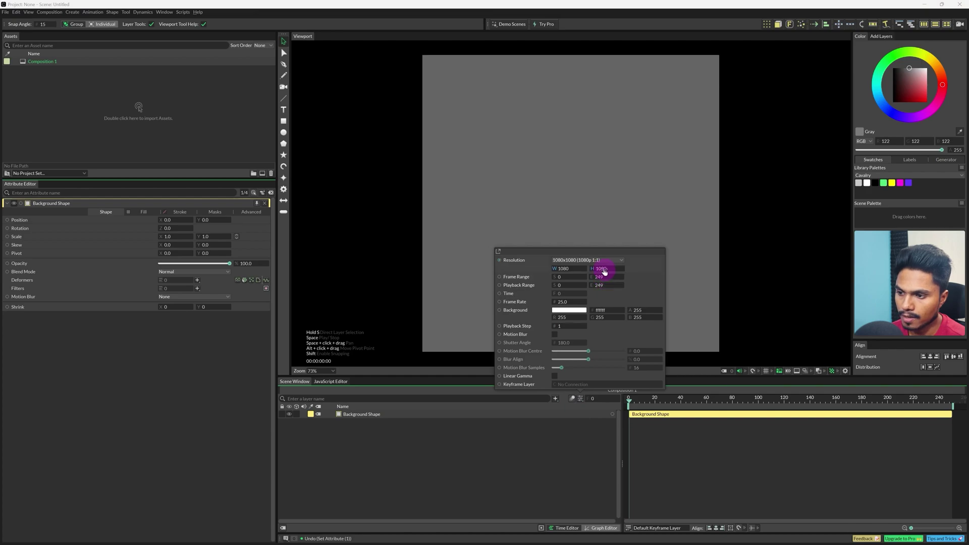
pyautogui.moveTo(604, 271); pyautogui.dragTo(529, 288)
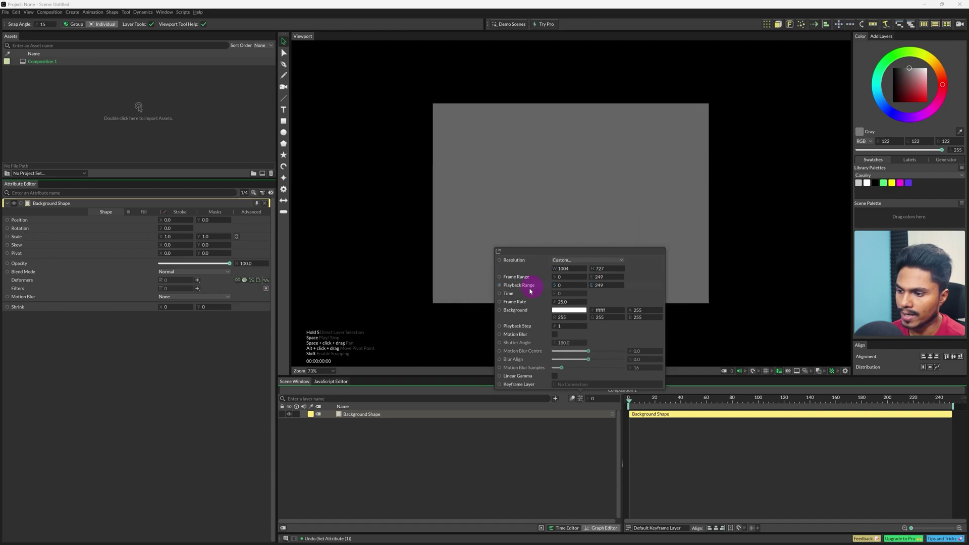
pyautogui.click(362, 415)
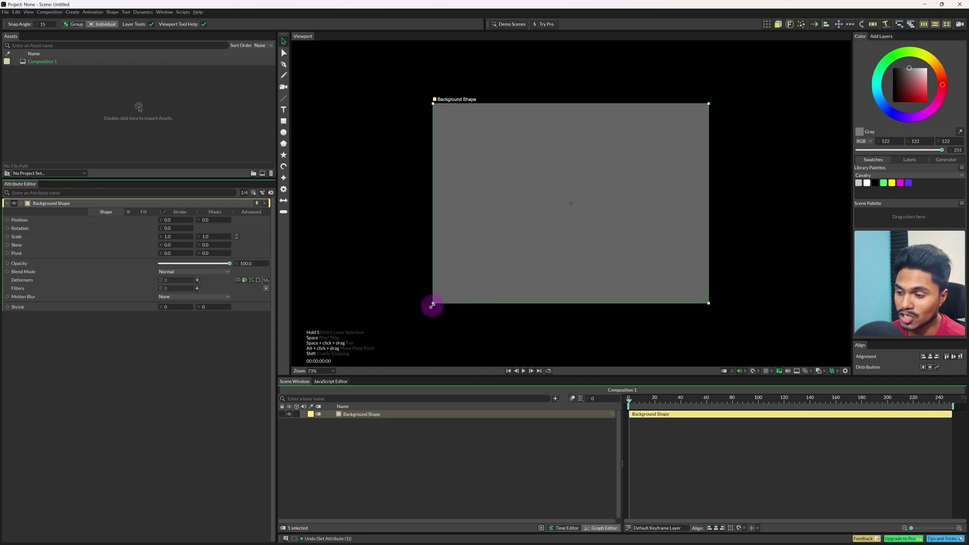
pyautogui.moveTo(432, 305); pyautogui.dragTo(535, 316)
pyautogui.hotkey('ctrl', 'z')
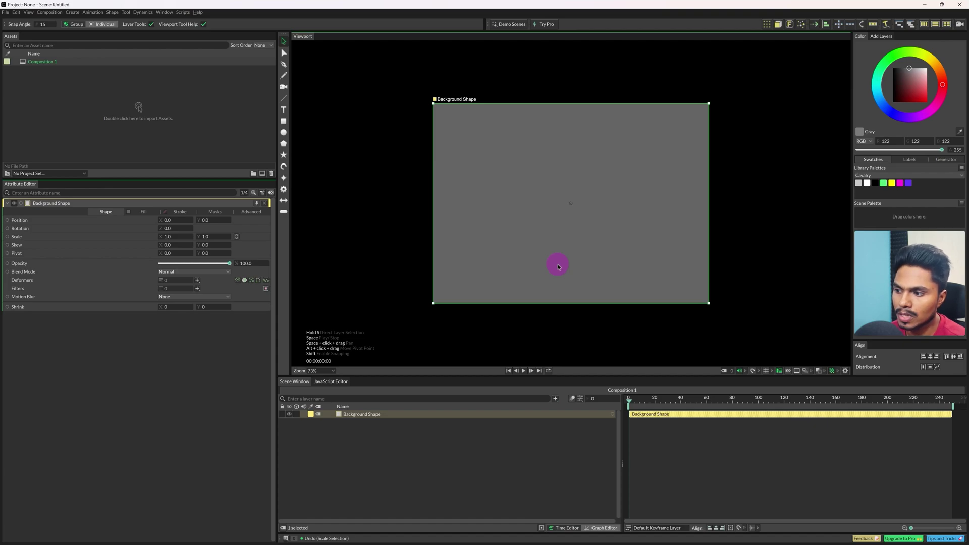
pyautogui.hotkey('ctrl', 'z')
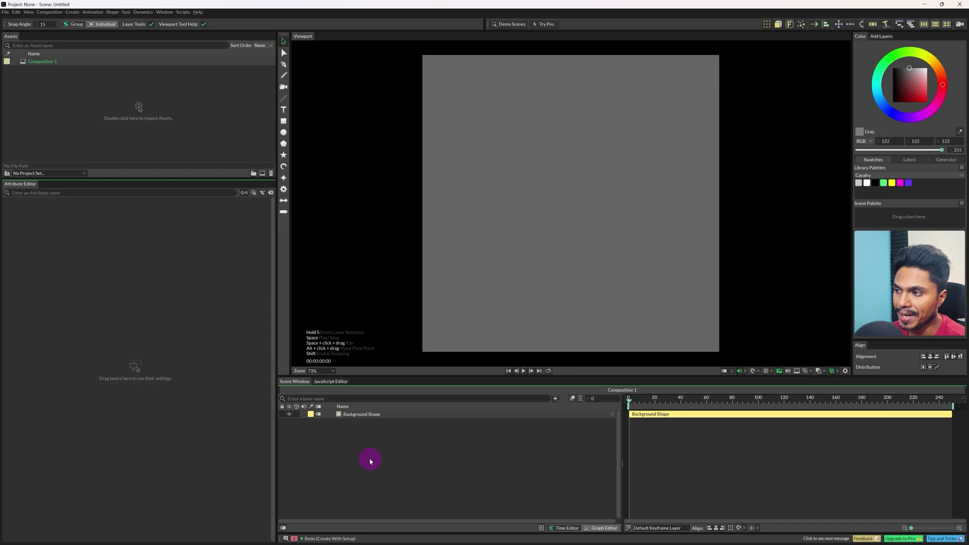
# Step: Add a text layer in the composition's upper left area reading "Create / your own / path to / success" on four lines
pyautogui.click(283, 110)
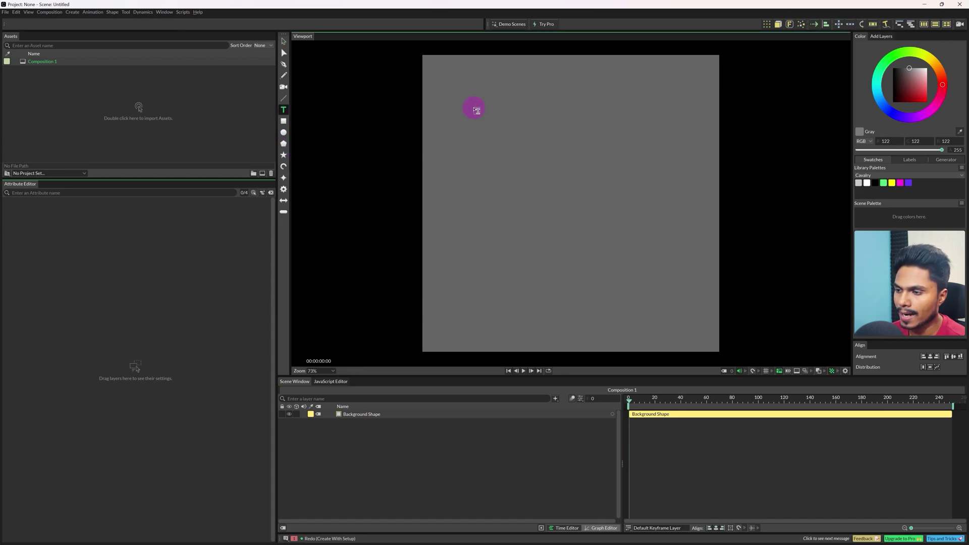
pyautogui.click(484, 96)
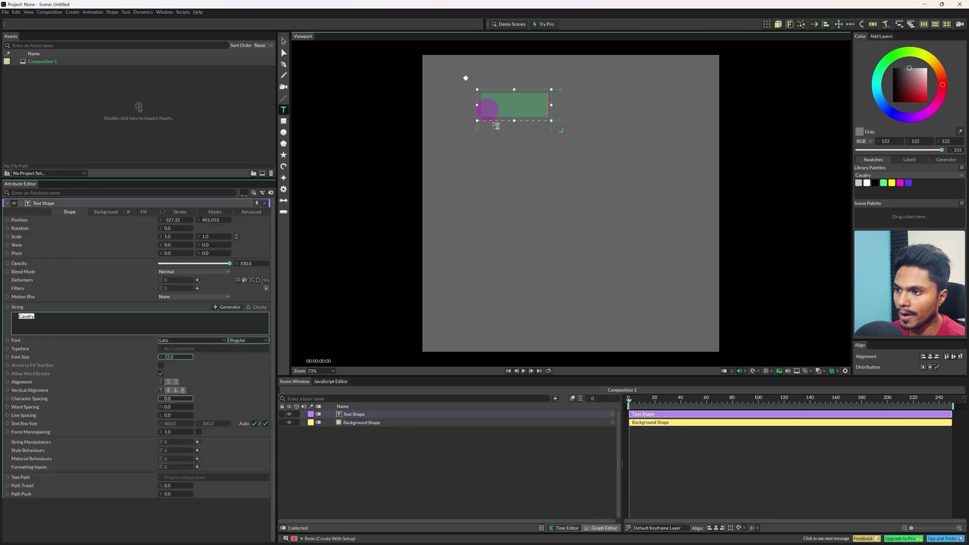
pyautogui.write('Create')
pyautogui.press('Return')
pyautogui.write('your own')
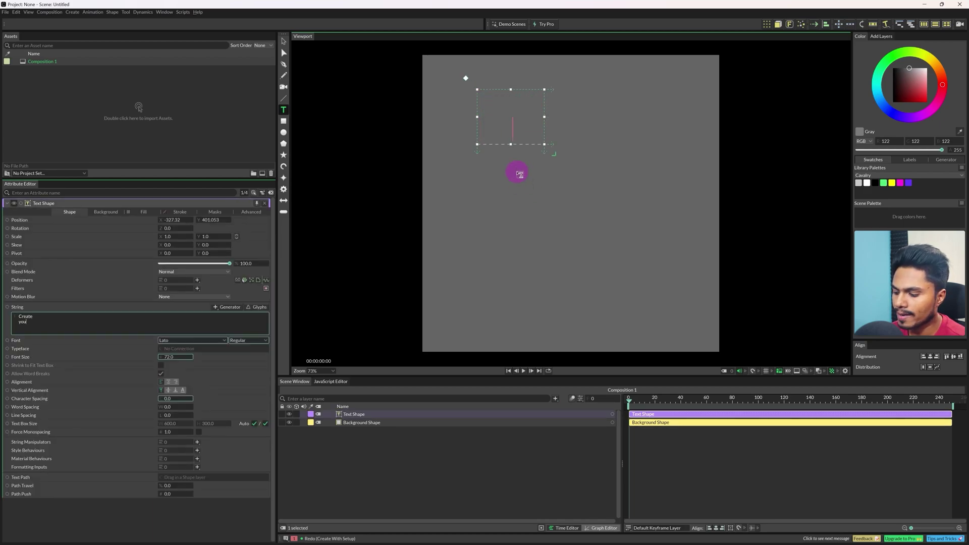
pyautogui.press('Return')
pyautogui.write('path to')
pyautogui.press('Return')
pyautogui.write('success')
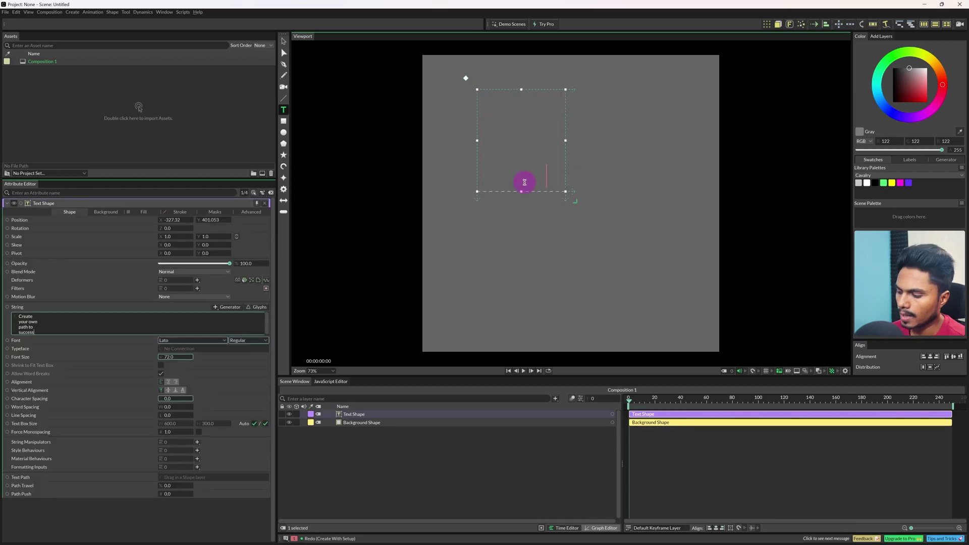
# Step: Set the fill color of the "Create your own path to success" text to white (ffffff)
pyautogui.hotkey('ctrl', 'a')
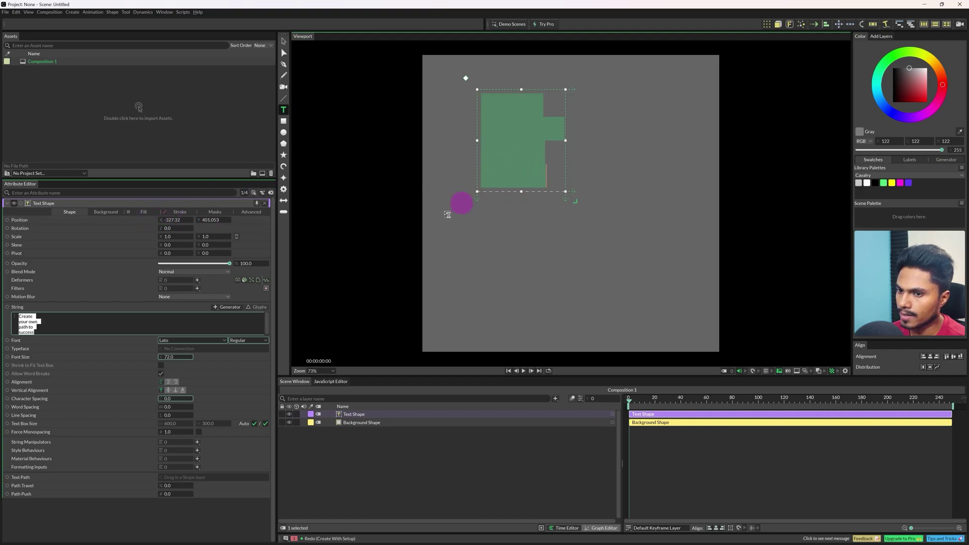
pyautogui.click(142, 211)
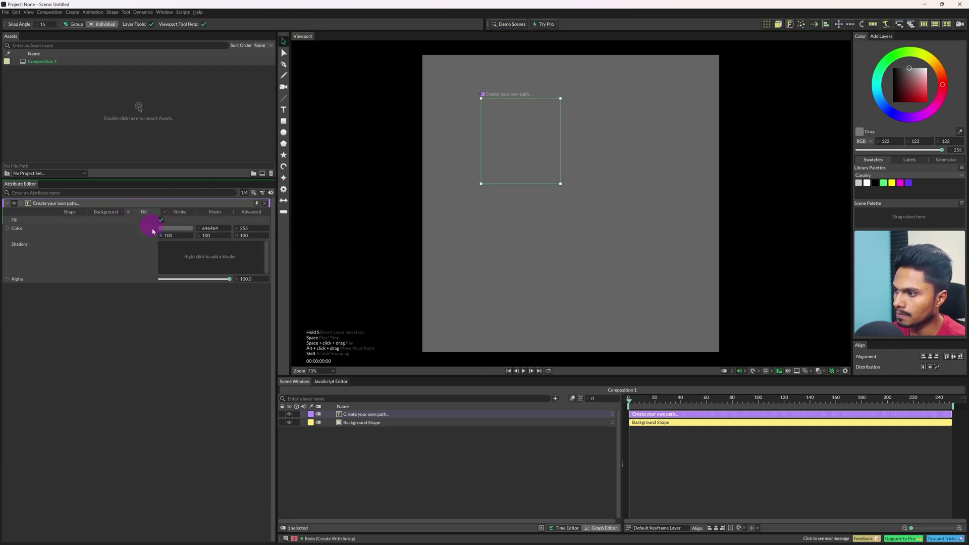
pyautogui.click(179, 230)
pyautogui.moveTo(180, 152); pyautogui.dragTo(212, 115)
pyautogui.click(148, 337)
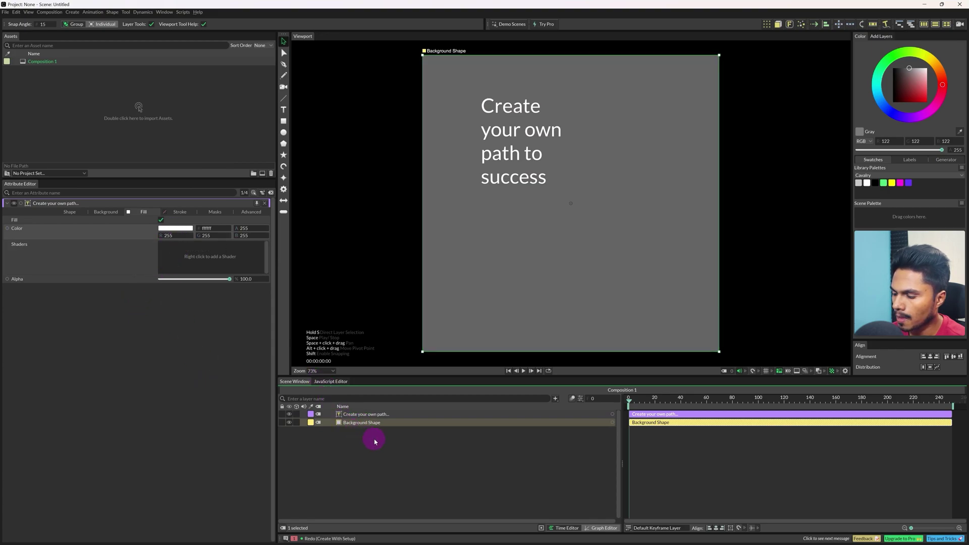
pyautogui.click(305, 442)
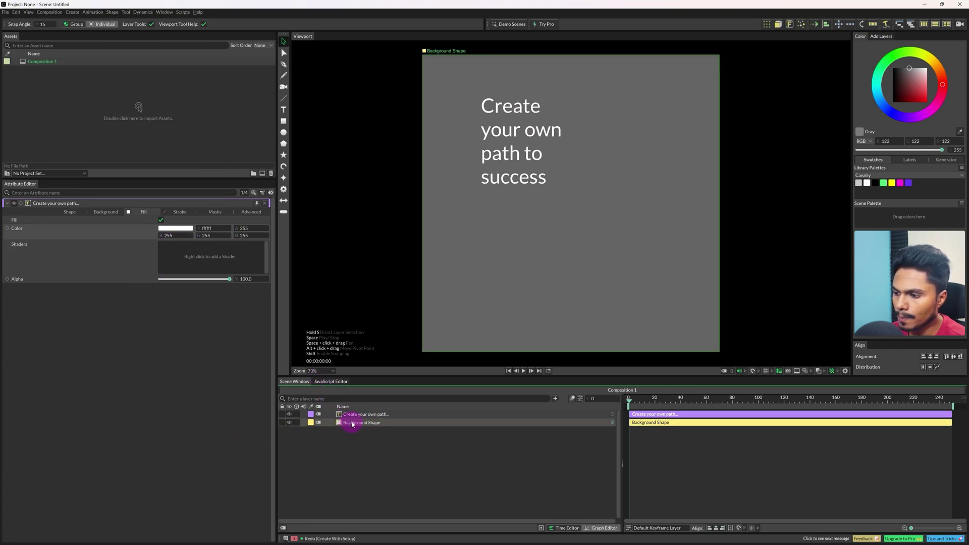
# Step: Load the Background Shape layer's attributes and set its fill color to black (000000)
pyautogui.click(353, 424)
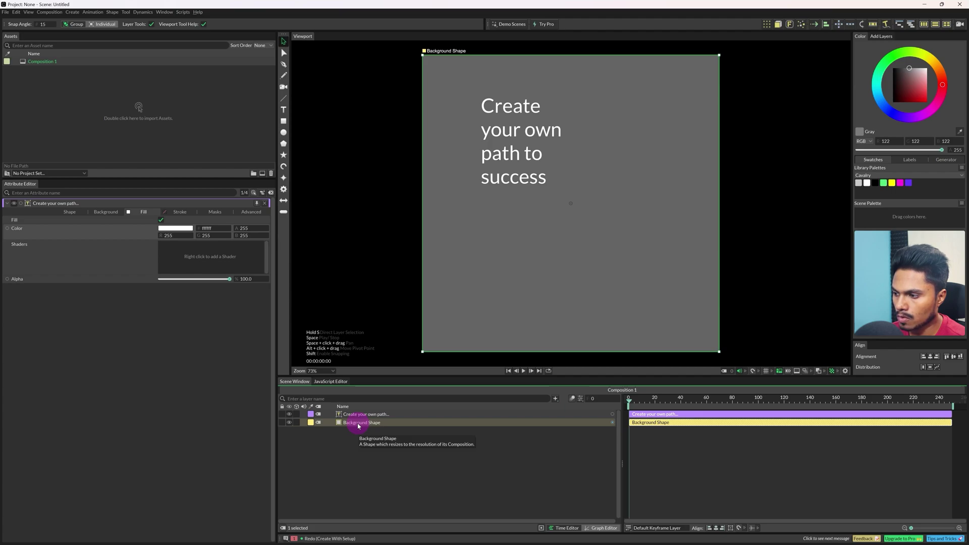
pyautogui.moveTo(358, 426); pyautogui.dragTo(134, 456)
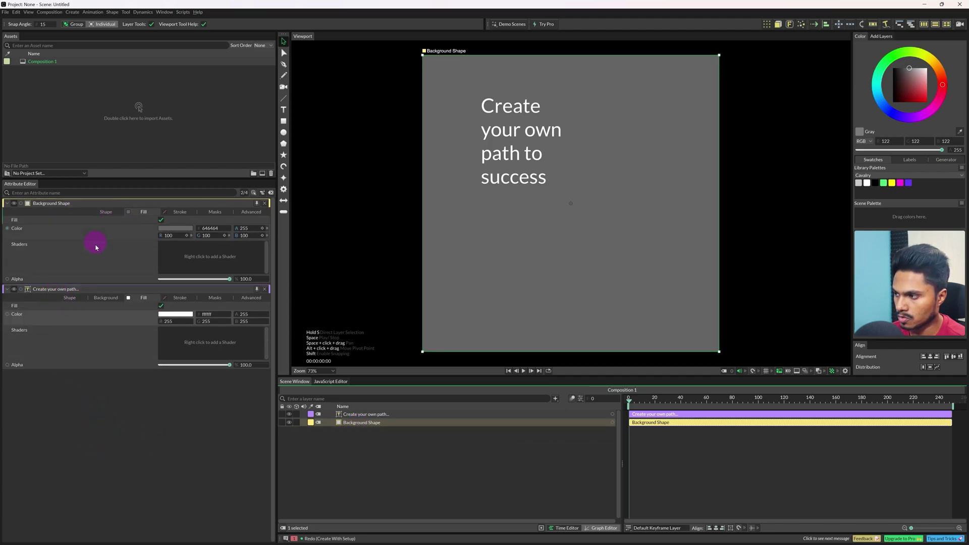
pyautogui.click(169, 227)
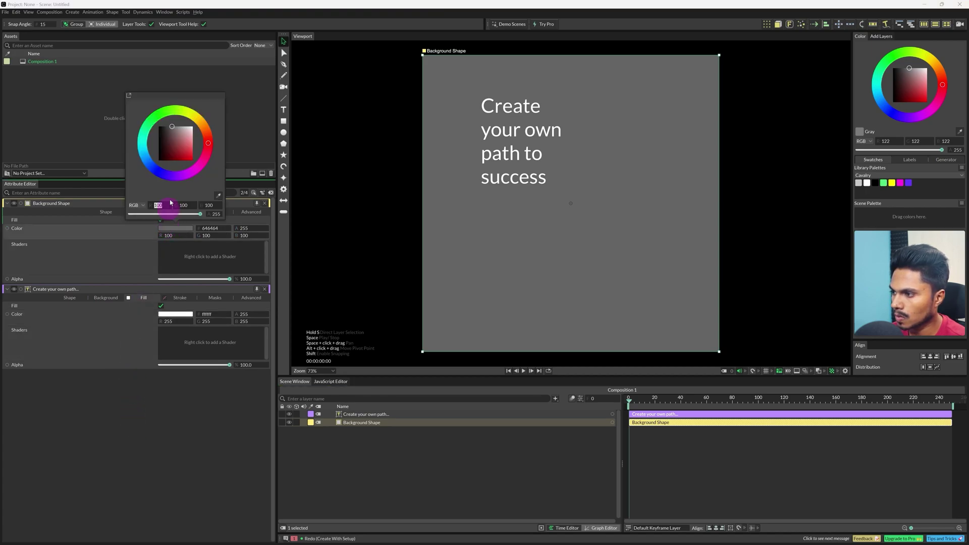
pyautogui.moveTo(174, 135); pyautogui.dragTo(145, 118)
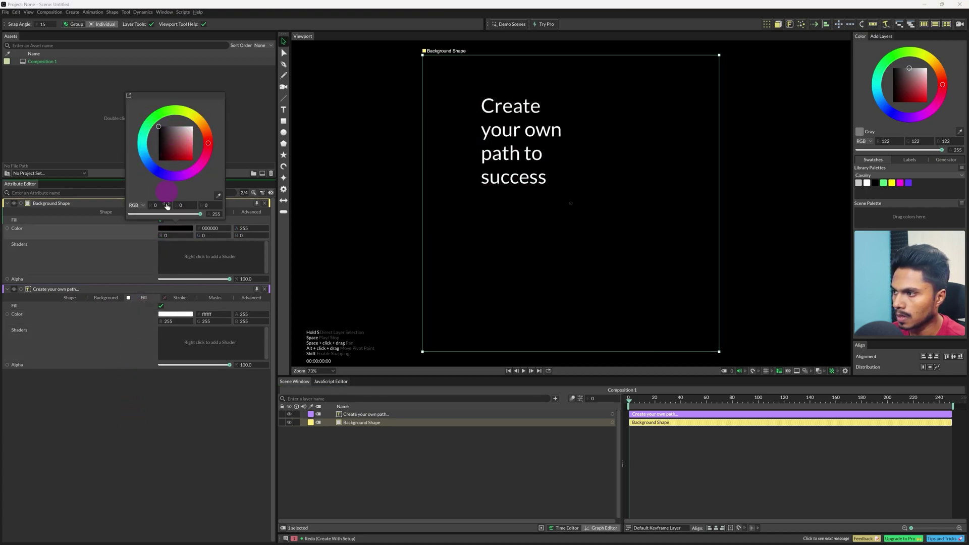
pyautogui.click(432, 497)
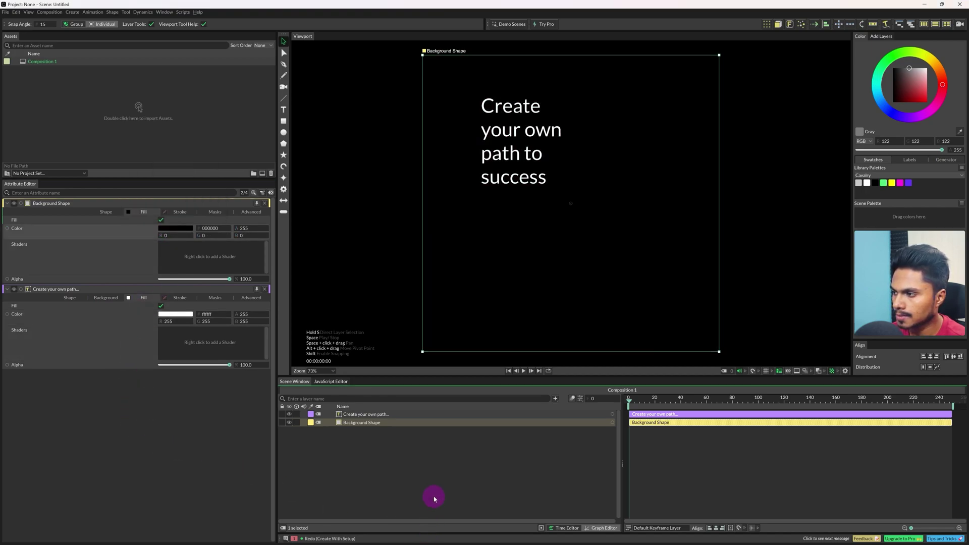
# Step: Set the font of the "Create your own path to success" text to Apparat in the Black style
pyautogui.click(355, 416)
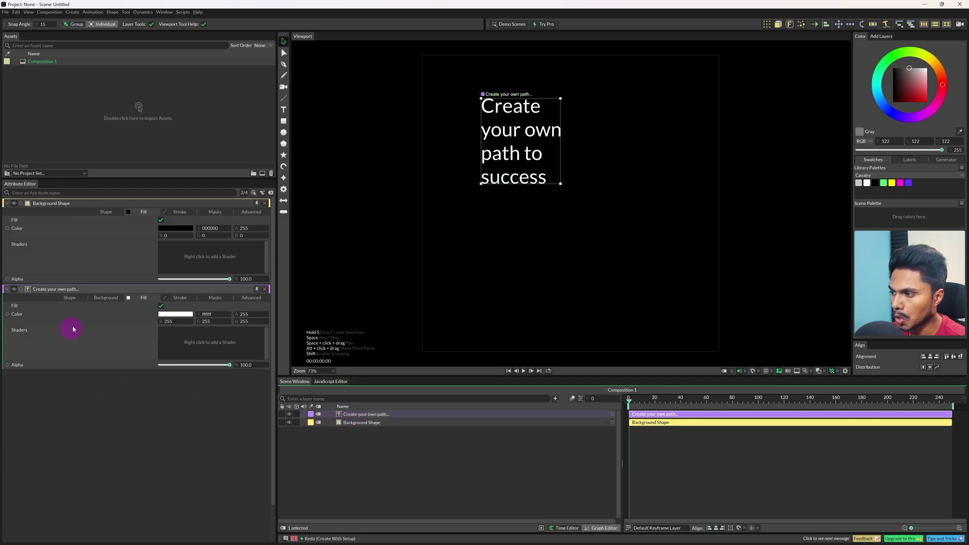
pyautogui.click(70, 299)
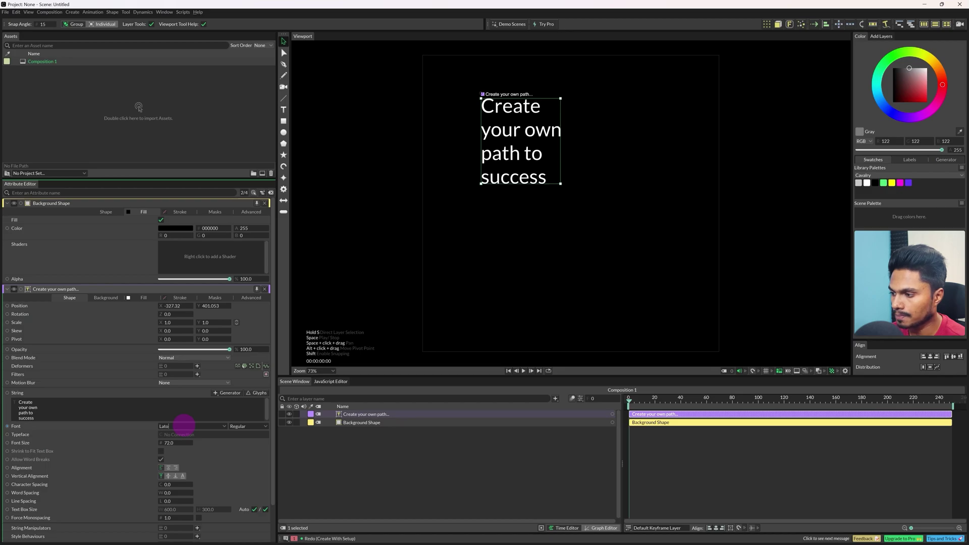
pyautogui.click(225, 431)
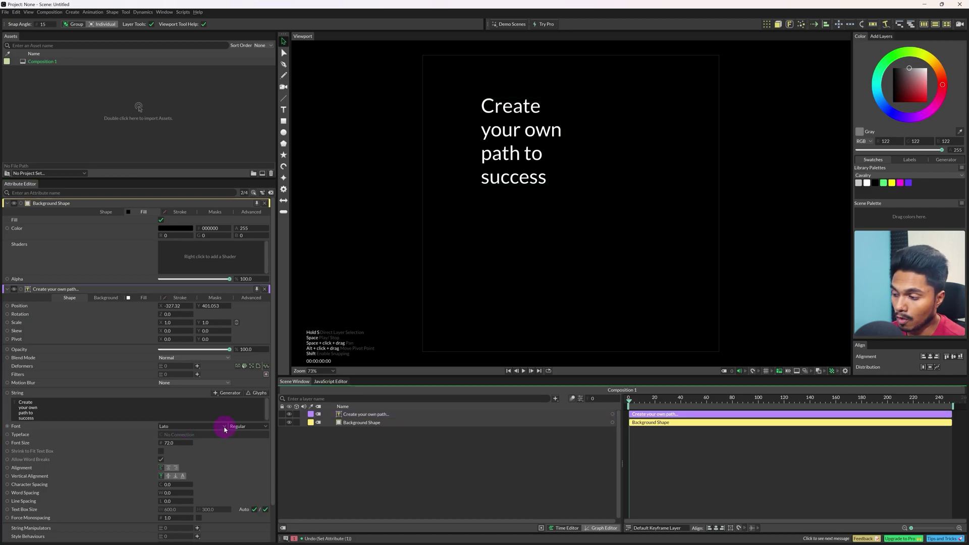
pyautogui.click(225, 430)
pyautogui.moveTo(225, 453); pyautogui.dragTo(225, 430)
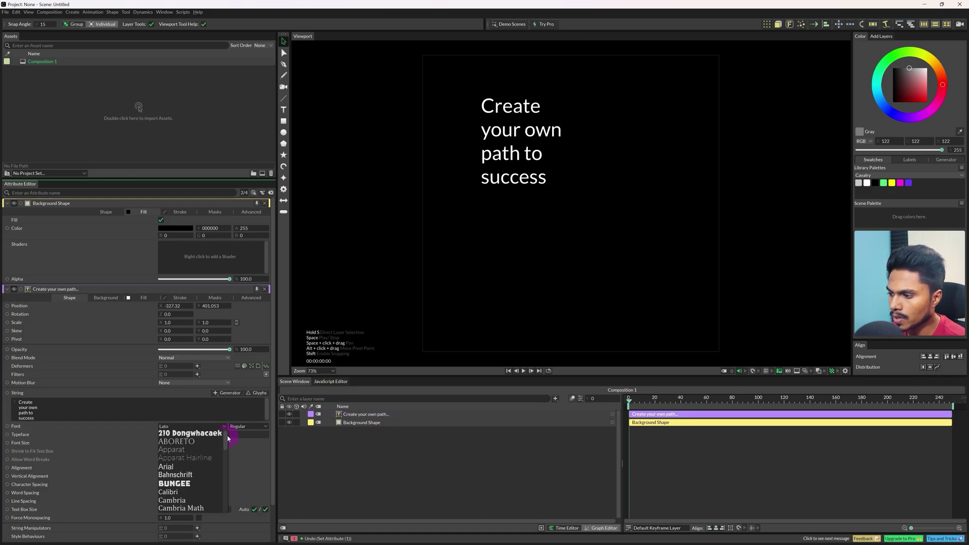
pyautogui.click(172, 452)
pyautogui.click(266, 427)
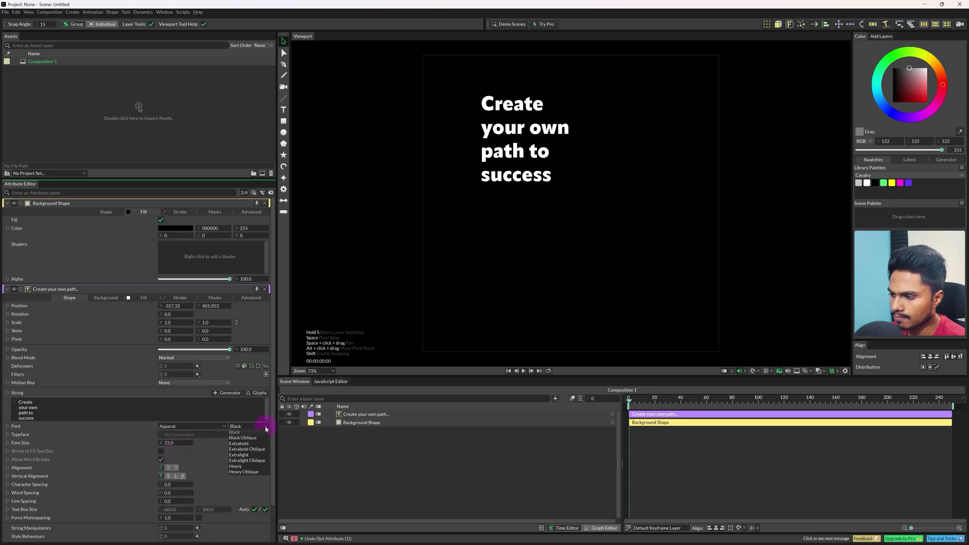
pyautogui.click(240, 432)
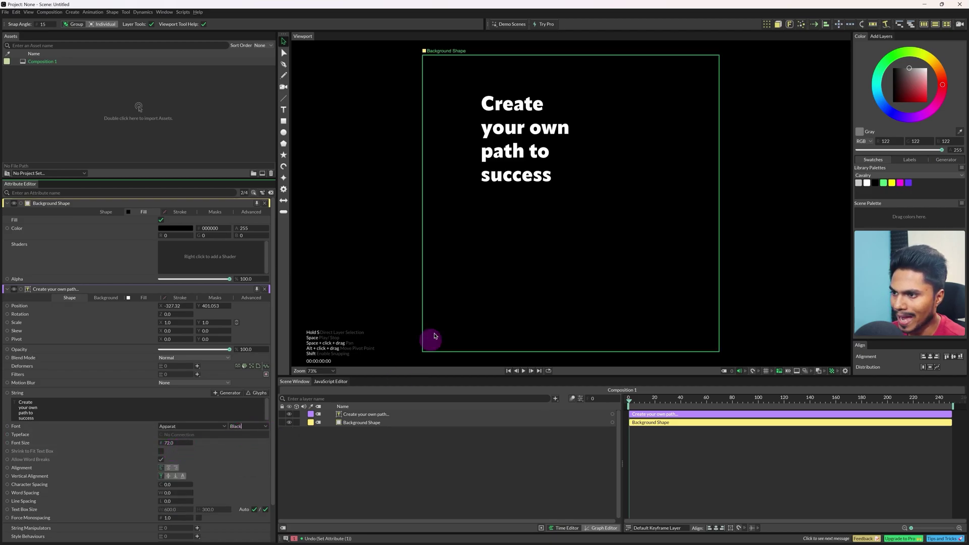
# Step: Scale the text up to about 2.22, shift it to X about -420, and center it vertically in the composition
pyautogui.click(489, 152)
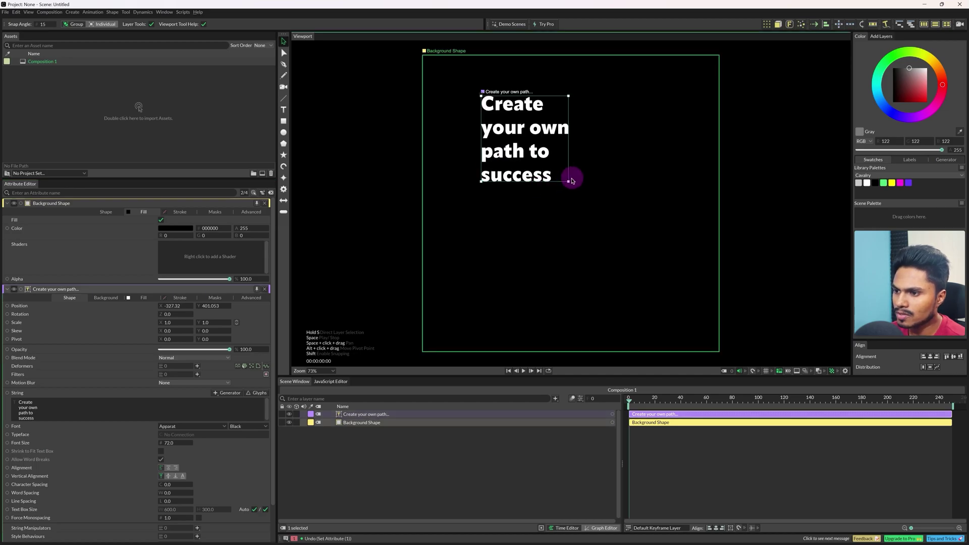
pyautogui.moveTo(567, 181); pyautogui.dragTo(616, 288)
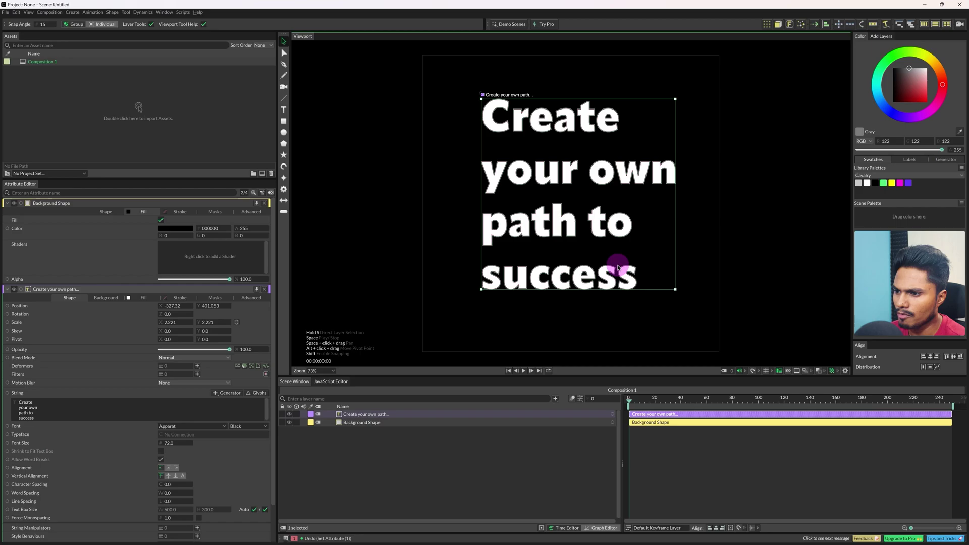
pyautogui.moveTo(576, 227); pyautogui.dragTo(551, 227)
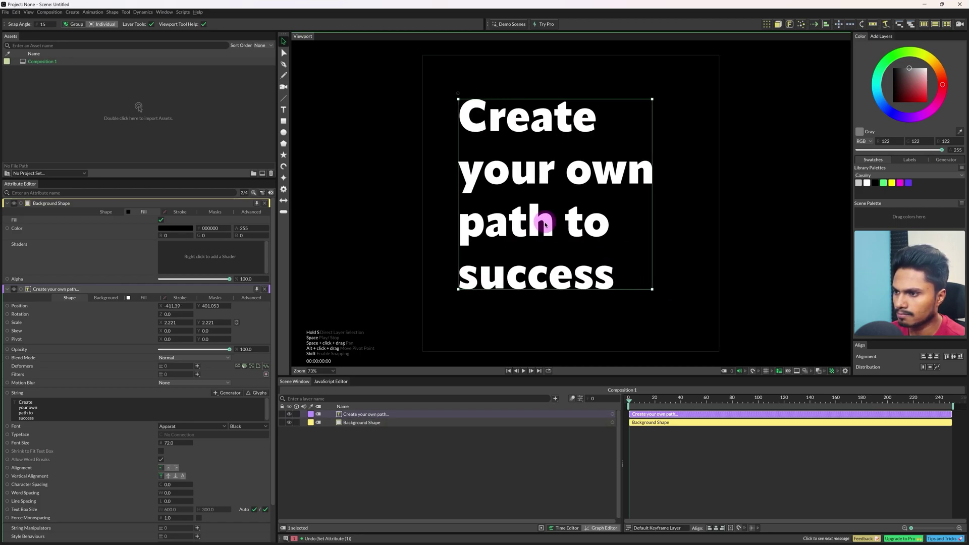
pyautogui.click(952, 358)
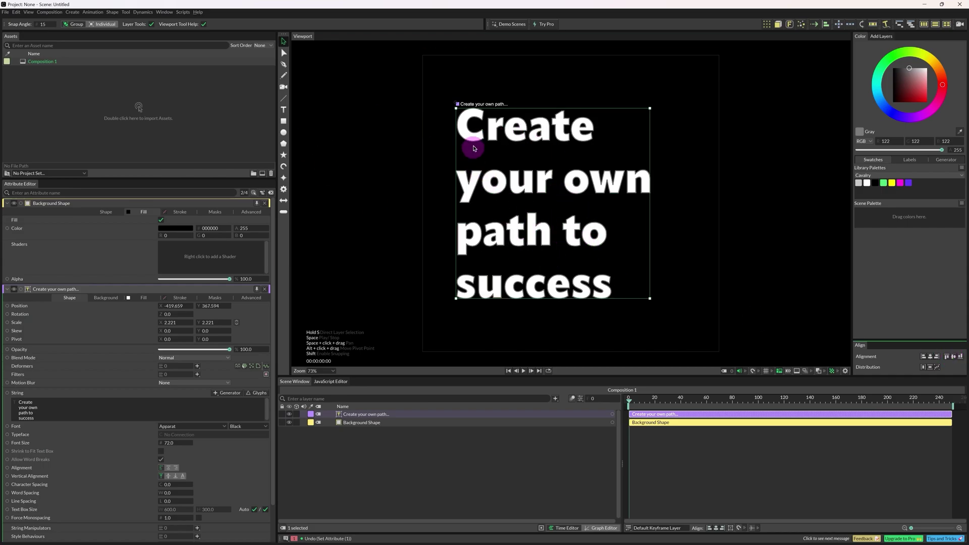
pyautogui.click(422, 488)
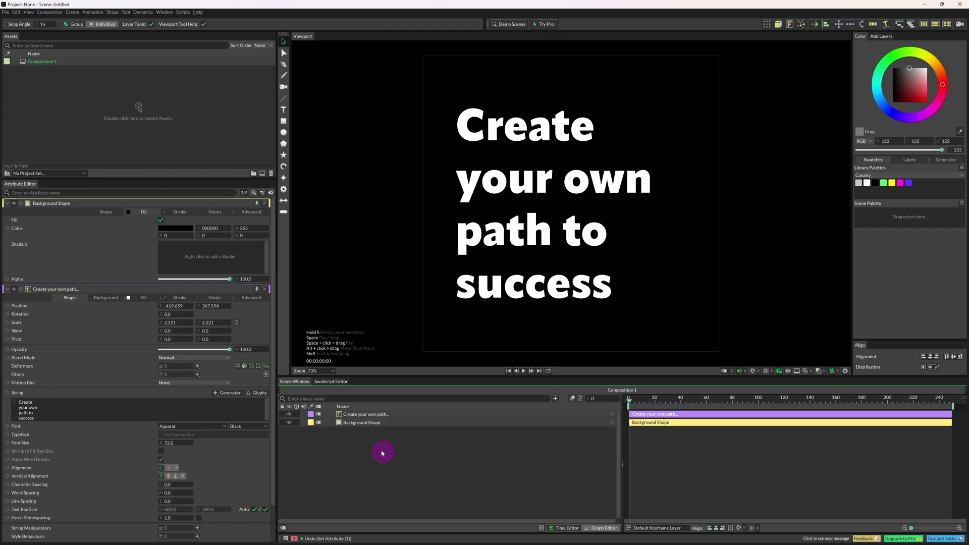
# Step: Select the text layer and examine the deformers available for it
pyautogui.click(353, 426)
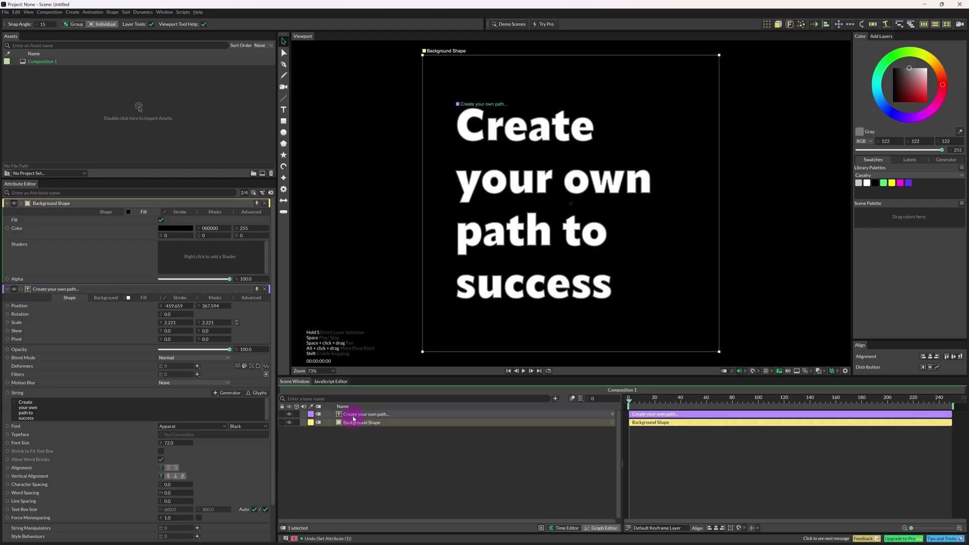
pyautogui.click(346, 413)
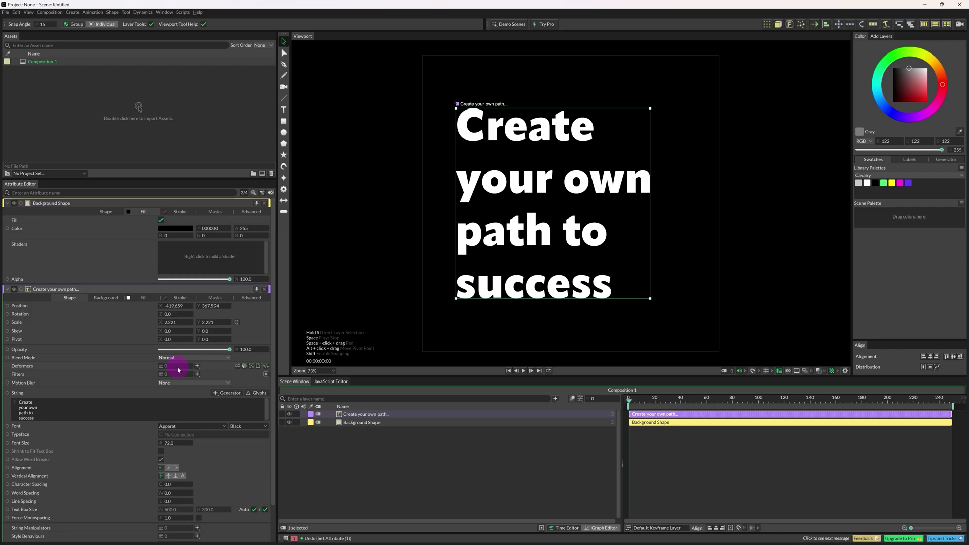
pyautogui.click(199, 366)
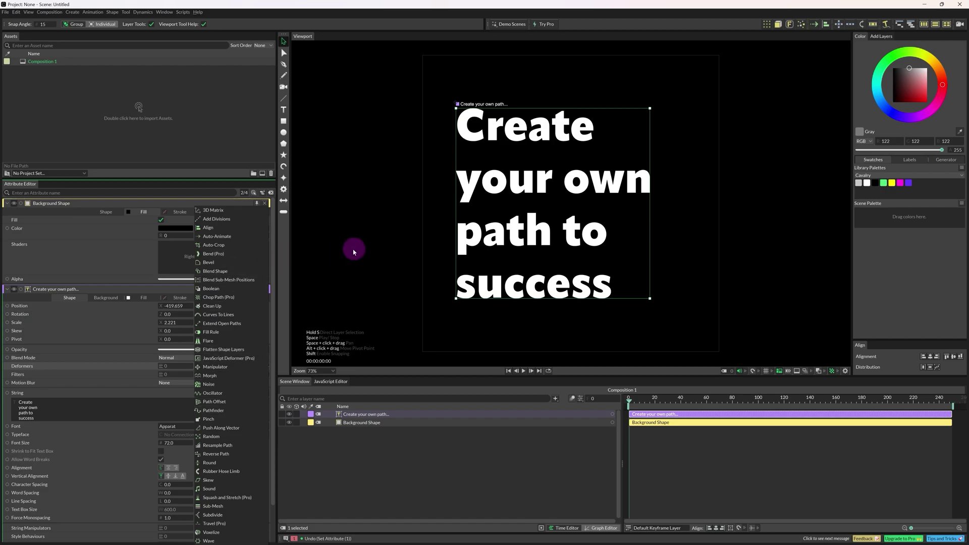
pyautogui.click(35, 370)
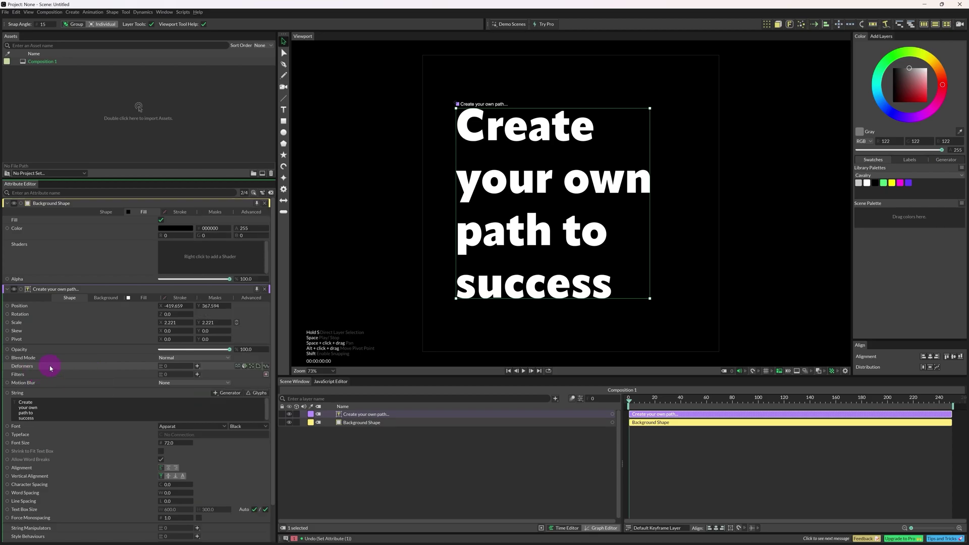
pyautogui.rightClick(49, 365)
pyautogui.moveTo(80, 389)
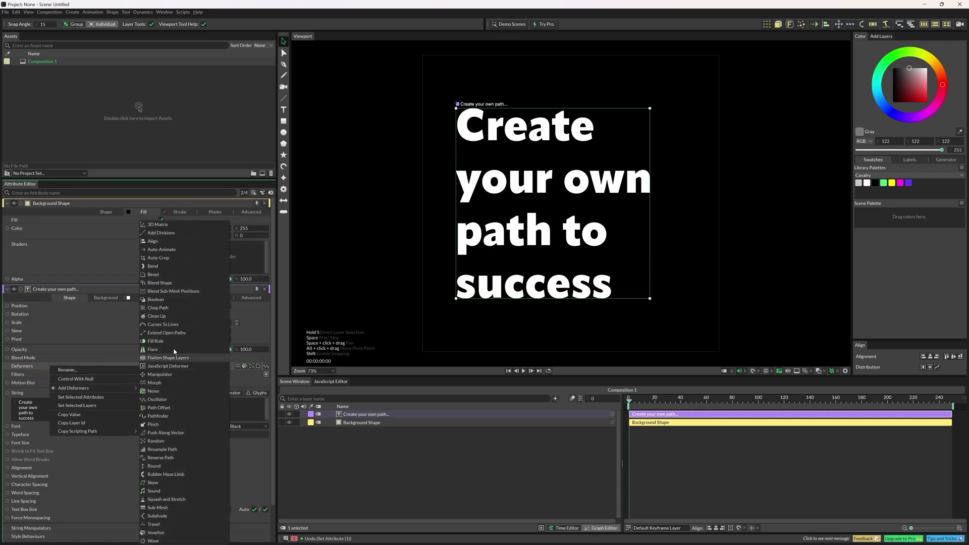
pyautogui.click(38, 375)
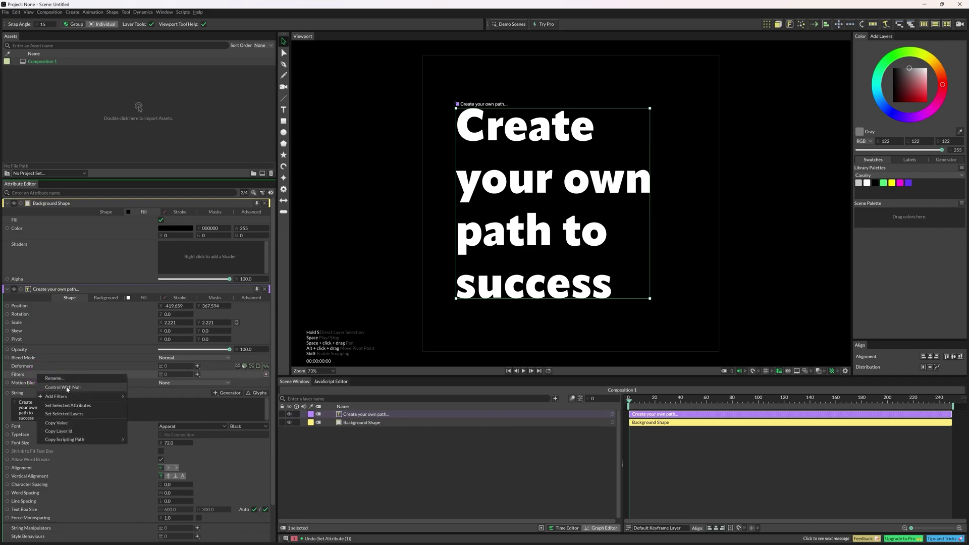
pyautogui.click(28, 366)
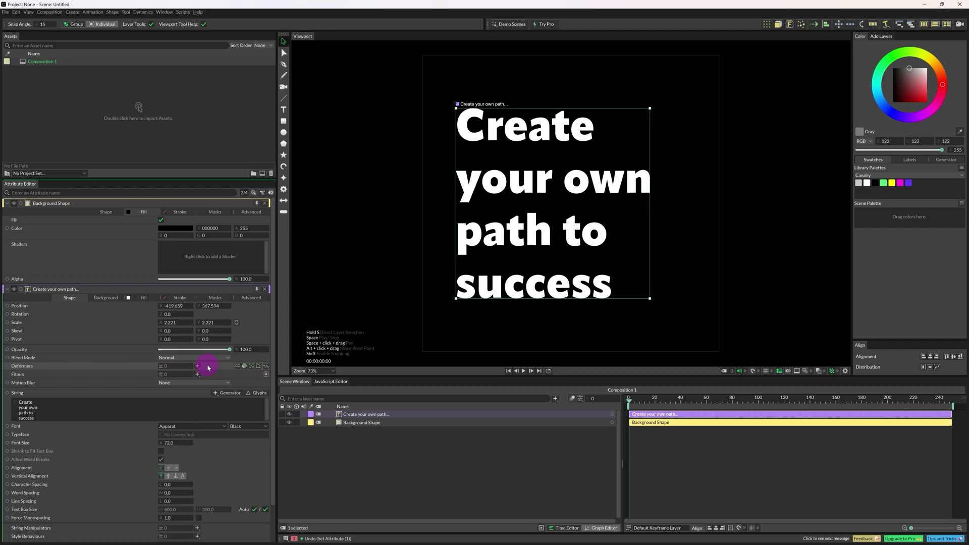
# Step: Add a Sub-Mesh deformer to the text layer and nest it under that layer
pyautogui.click(197, 366)
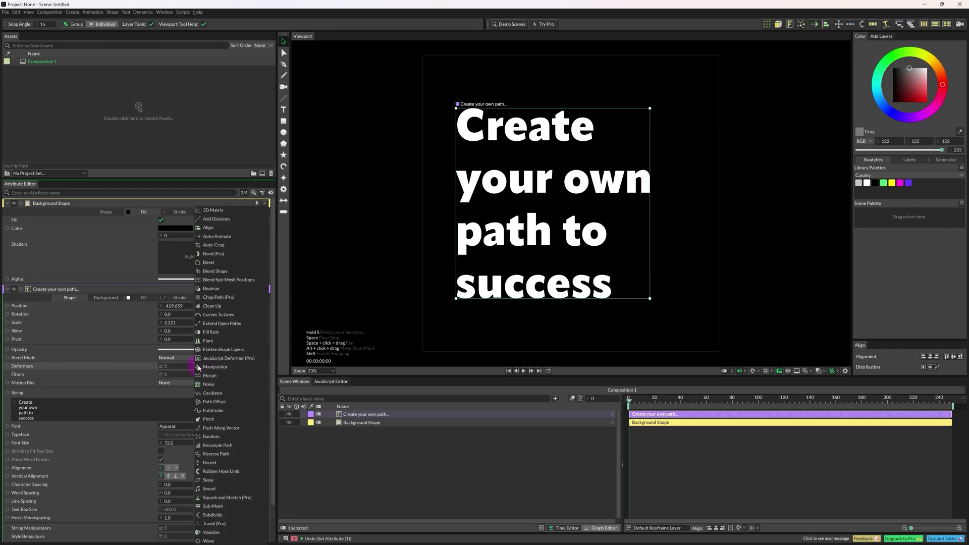
pyautogui.click(212, 507)
pyautogui.click(346, 416)
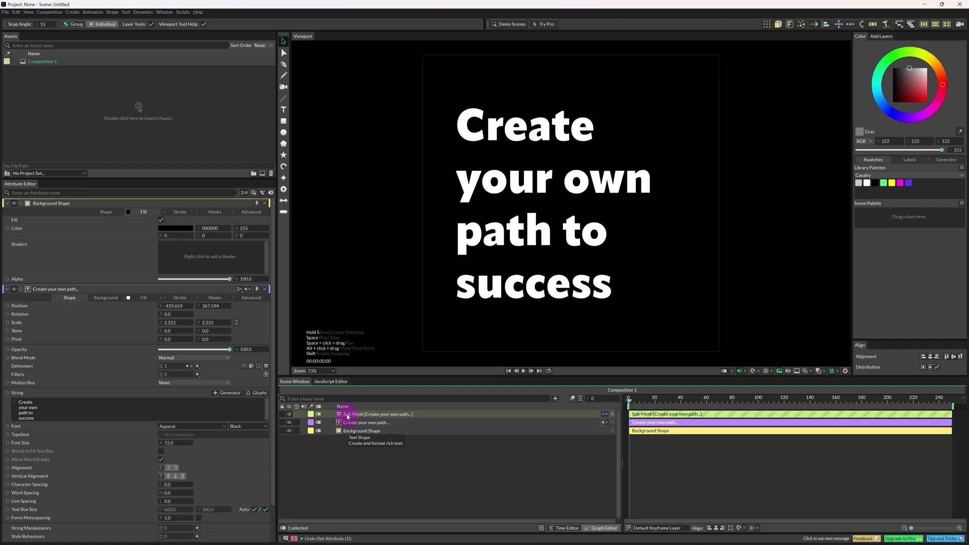
pyautogui.moveTo(348, 417); pyautogui.dragTo(355, 424)
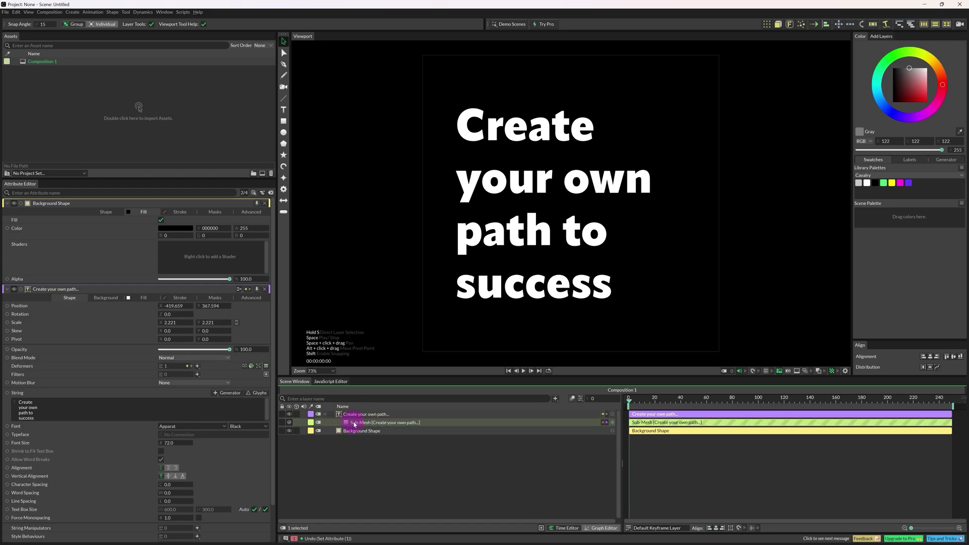
# Step: Load the Sub-Mesh layer's attributes and play the composition briefly, keeping the Sub-Mesh layer selected
pyautogui.click(362, 424)
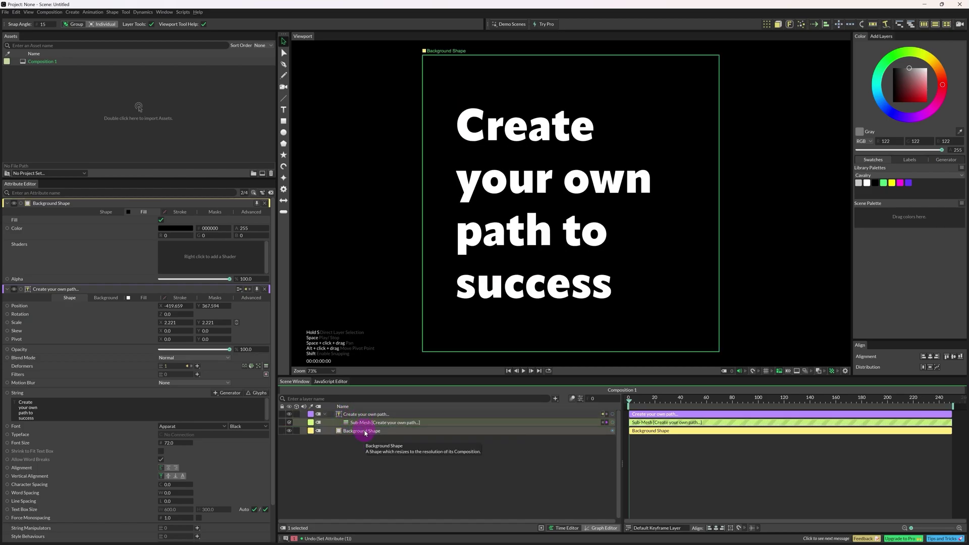
pyautogui.click(389, 455)
pyautogui.click(360, 424)
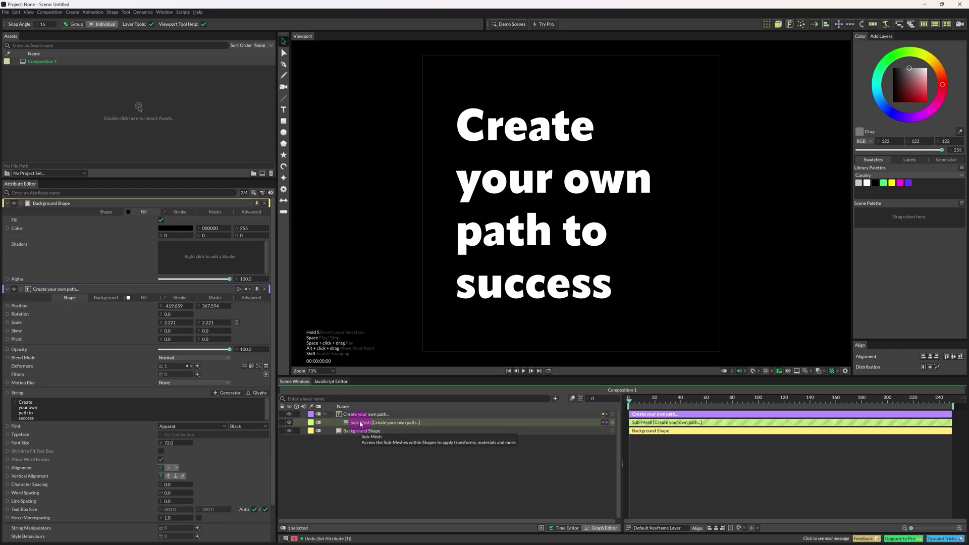
pyautogui.click(360, 424)
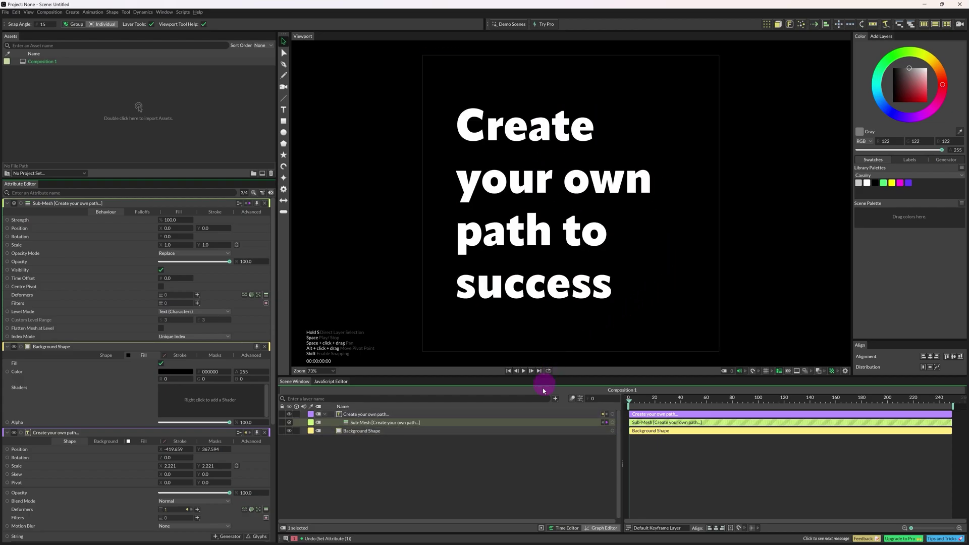
pyautogui.press('space')
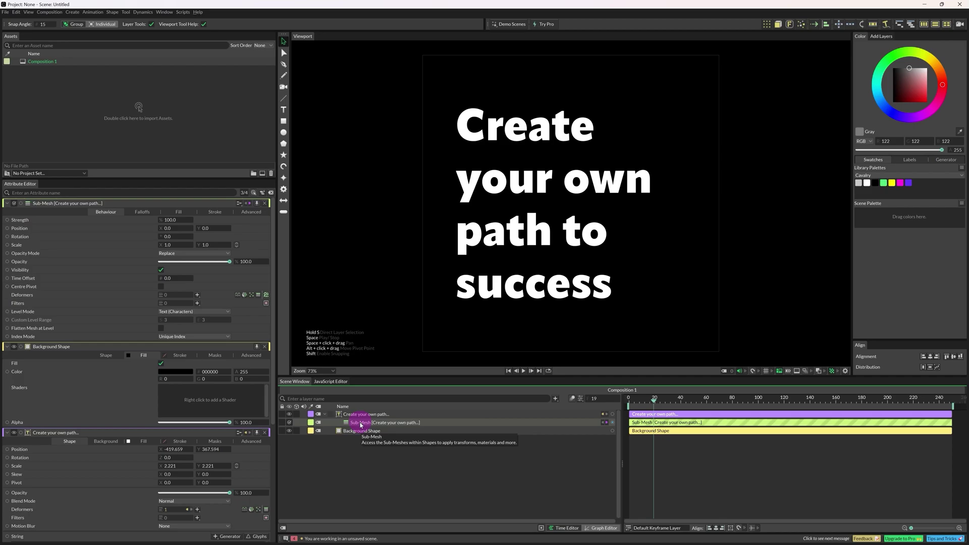
pyautogui.click(360, 425)
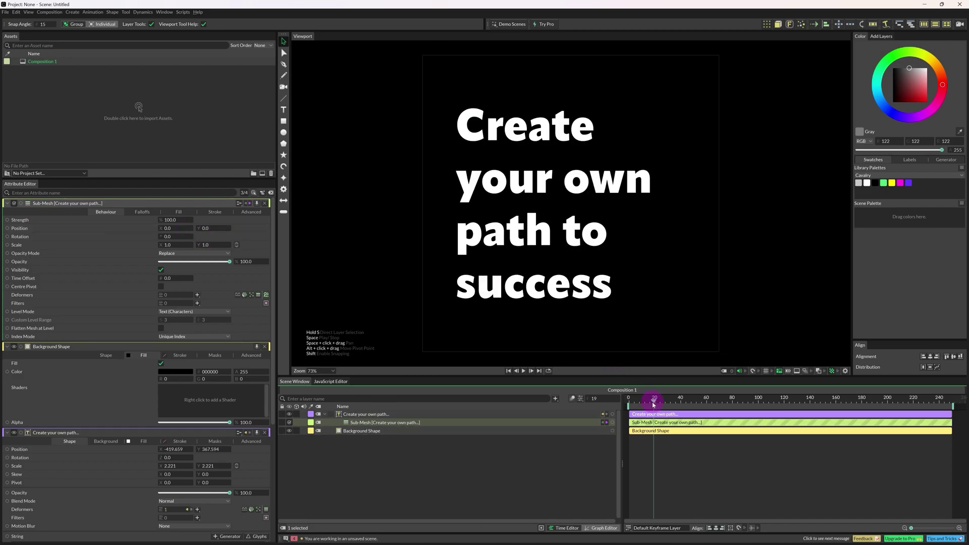
# Step: Add a keyframe for the Sub-Mesh's Y position at frame 5
pyautogui.moveTo(654, 404); pyautogui.dragTo(638, 403)
pyautogui.click(593, 398)
pyautogui.write('5')
pyautogui.press('Return')
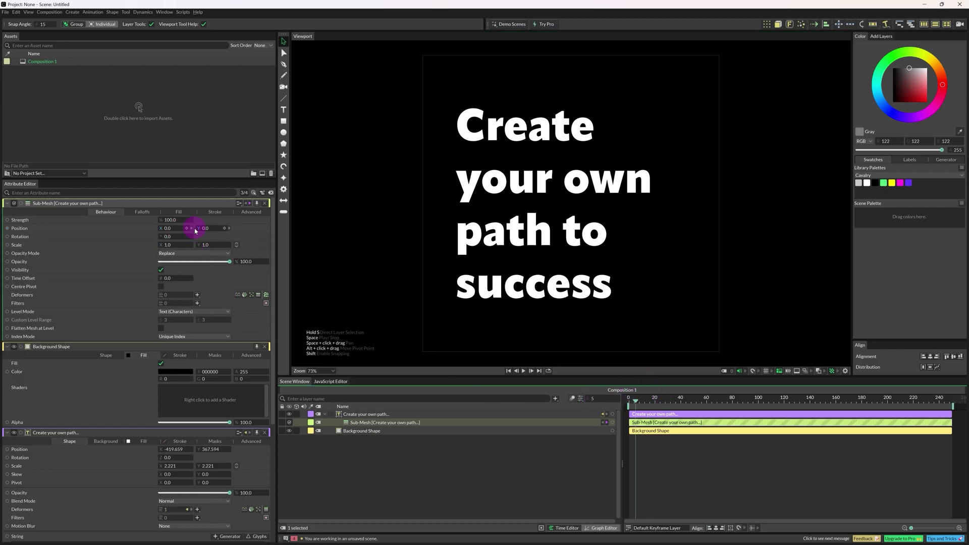
pyautogui.click(224, 228)
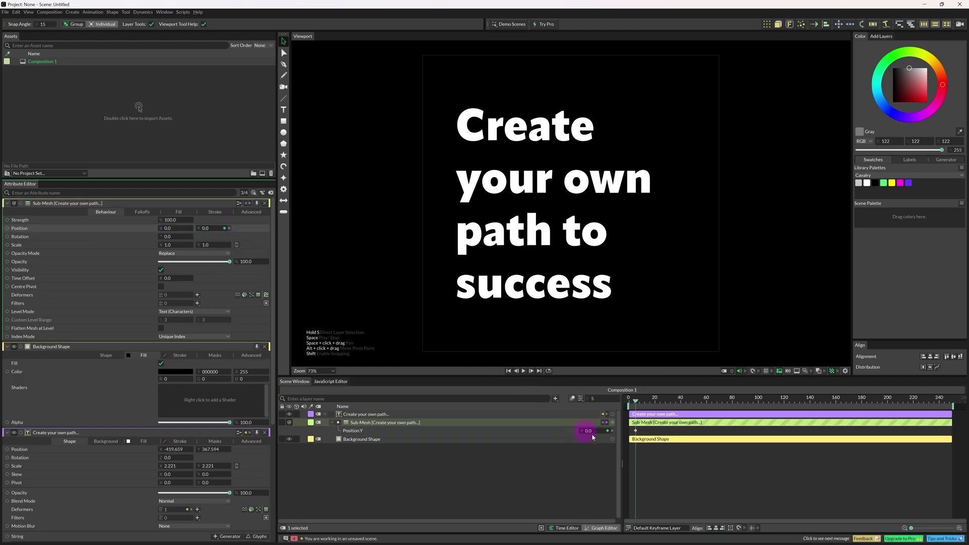
# Step: Add a second Y position keyframe for the Sub-Mesh at frame 20, and set the Y position at frame 5 to -227
pyautogui.click(592, 398)
pyautogui.write('2')
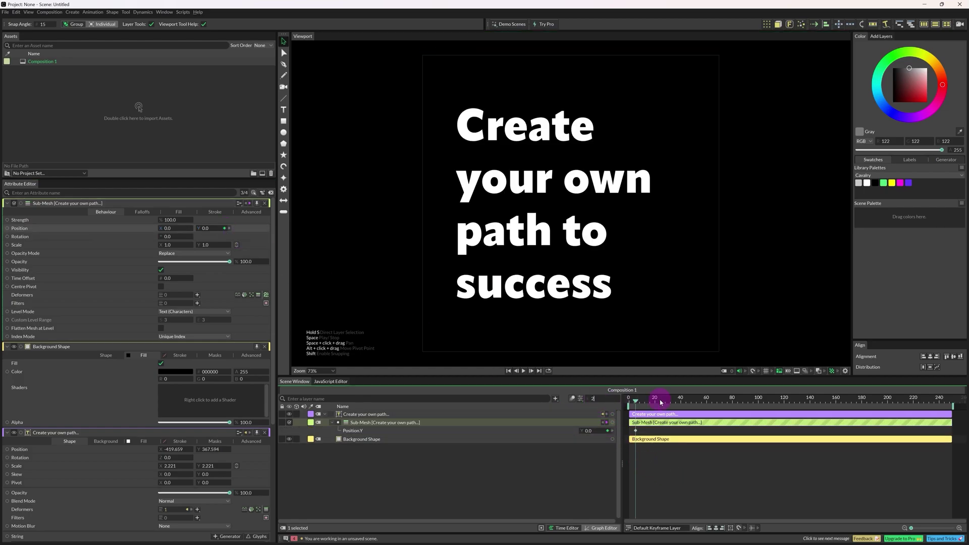
pyautogui.write('0')
pyautogui.press('Return')
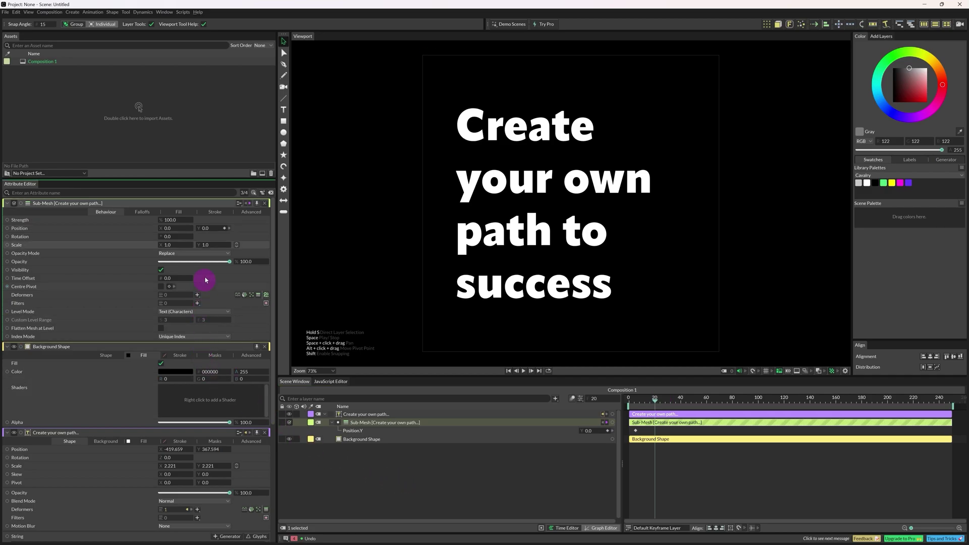
pyautogui.click(225, 228)
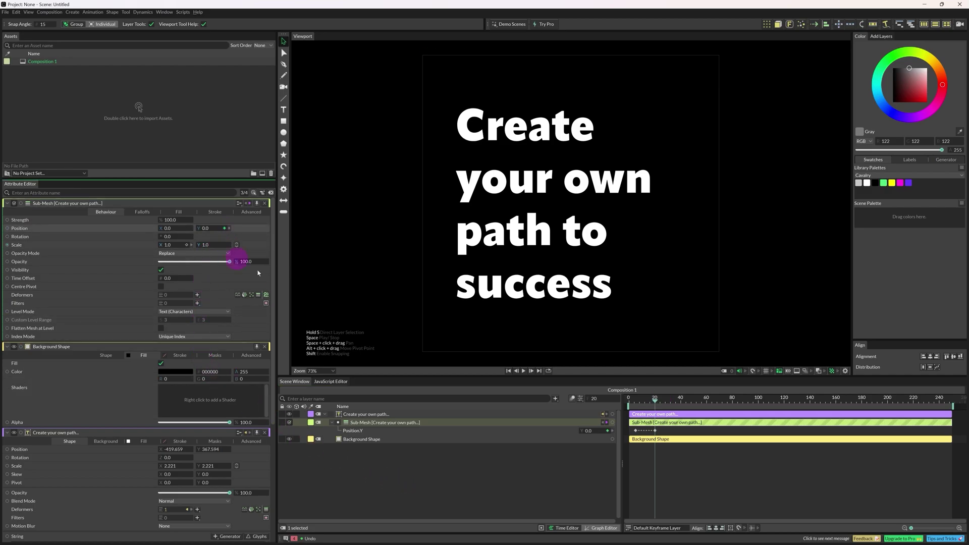
pyautogui.moveTo(651, 402); pyautogui.dragTo(636, 402)
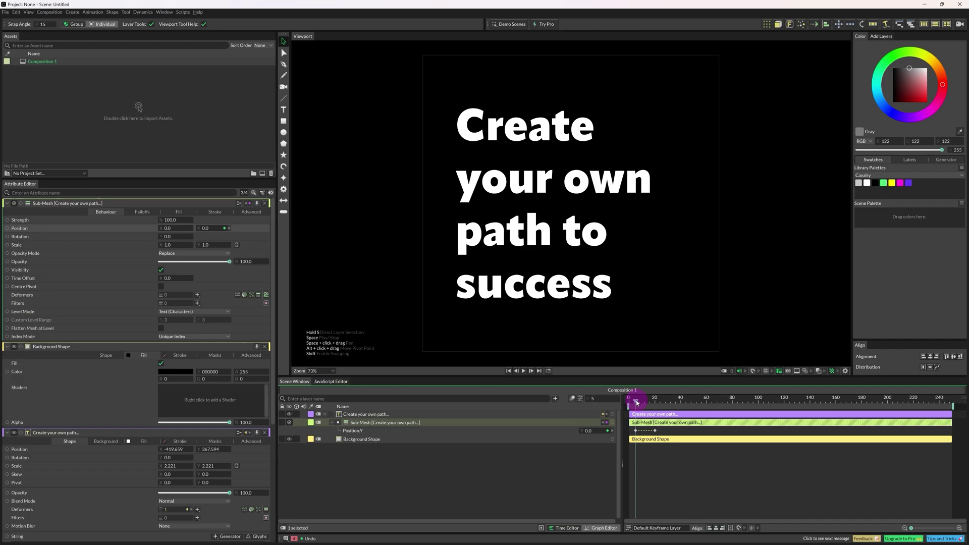
pyautogui.moveTo(205, 228); pyautogui.dragTo(126, 264)
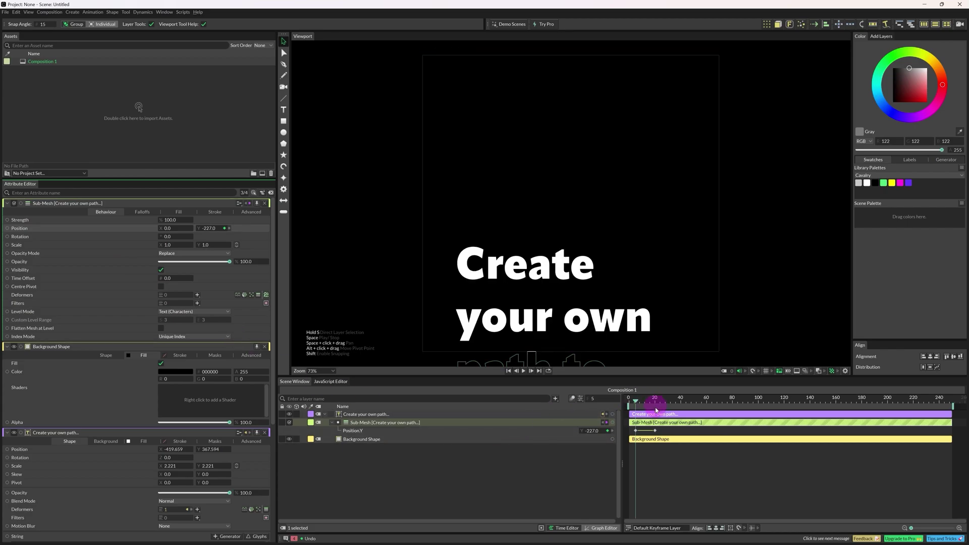
# Step: Select the Sub-Mesh's Y position keyframes and show their curve in the Graph Editor
pyautogui.click(678, 473)
pyautogui.click(655, 430)
pyautogui.hscroll(-2, 656, 439)
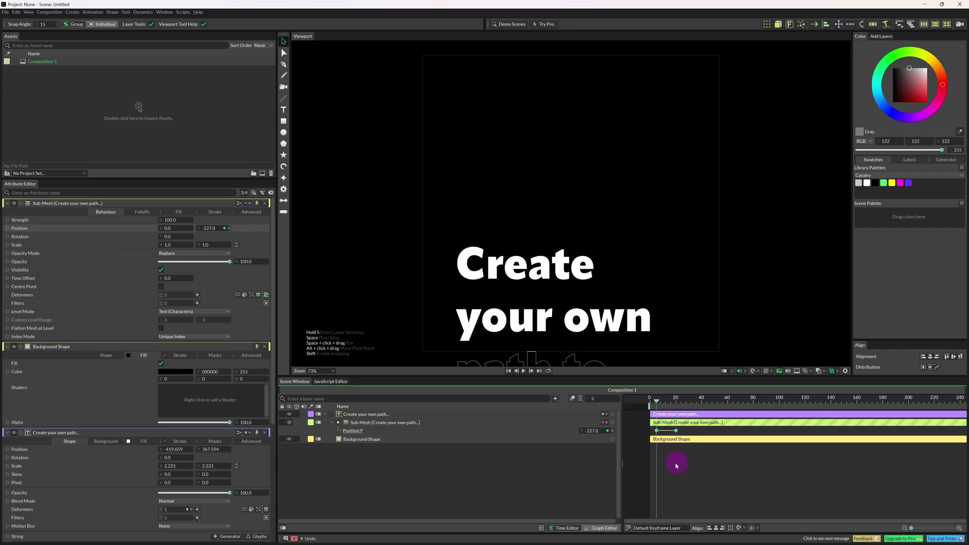
pyautogui.click(599, 528)
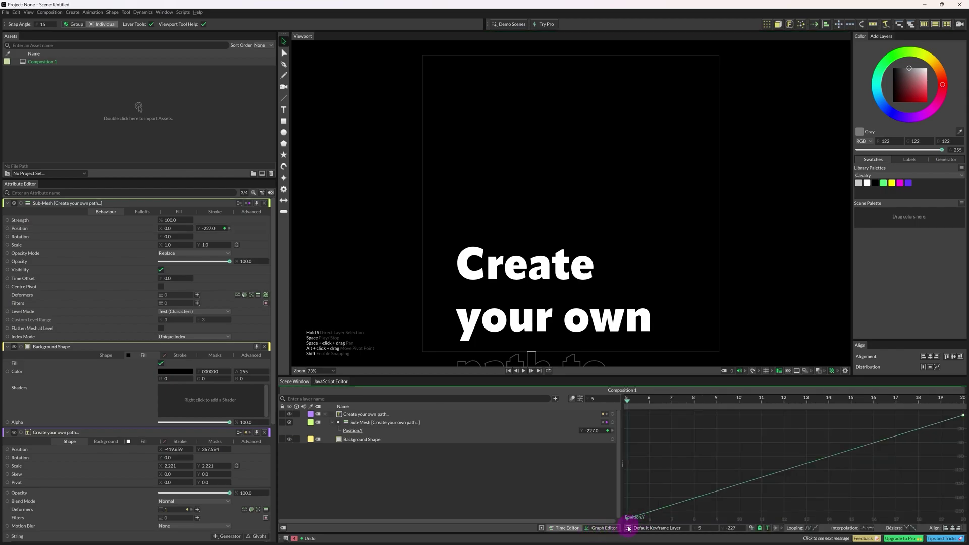
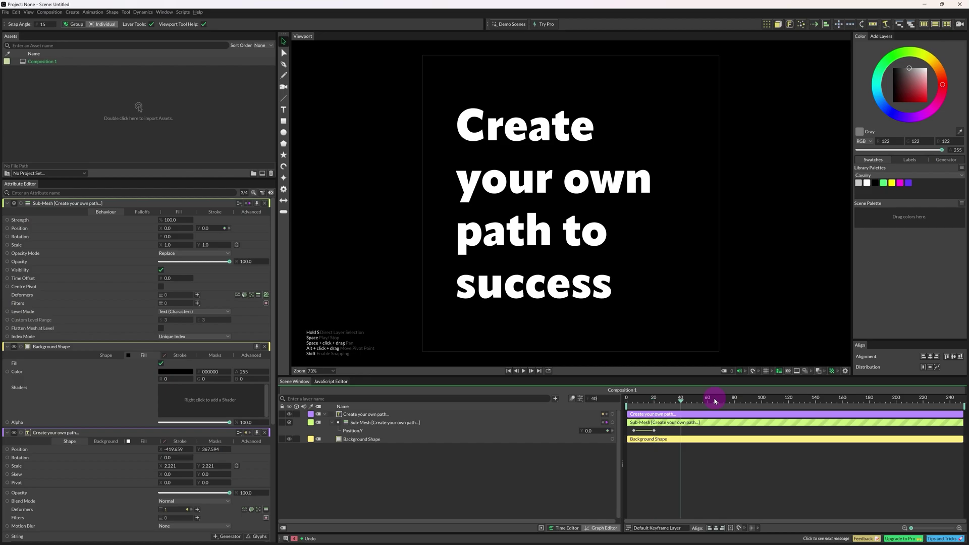
# Step: Add a third Y position keyframe for the Sub-Mesh at frame 40 and show the curve in the Graph Editor
pyautogui.click(318, 433)
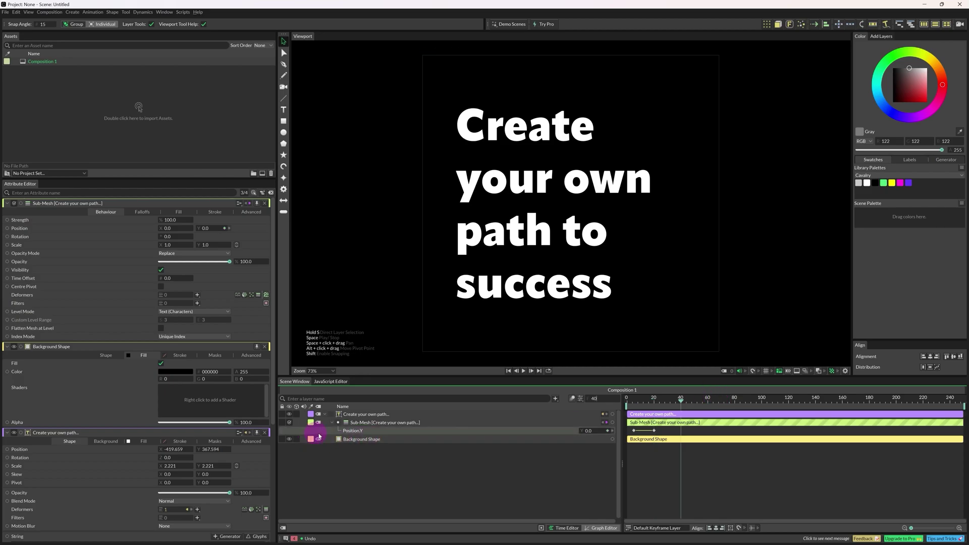
pyautogui.click(608, 432)
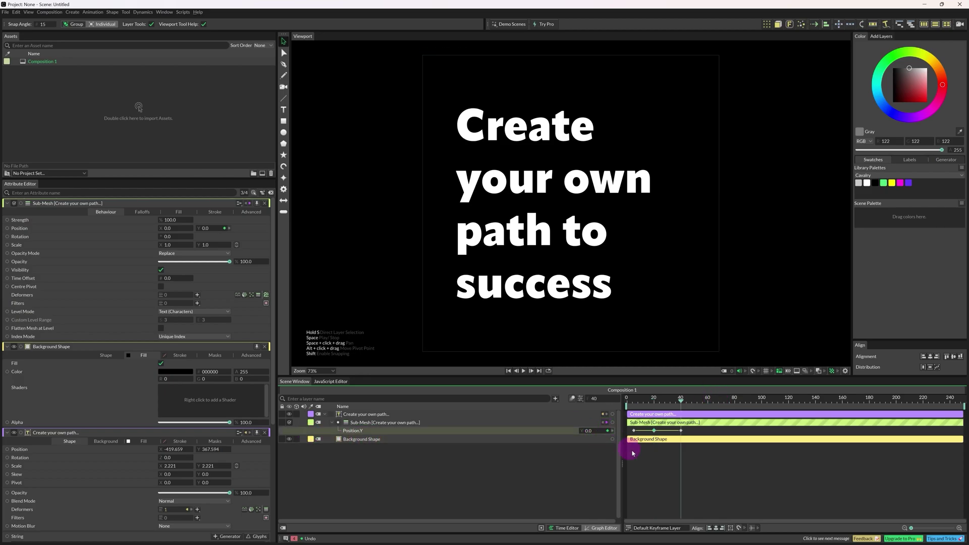
pyautogui.click(594, 529)
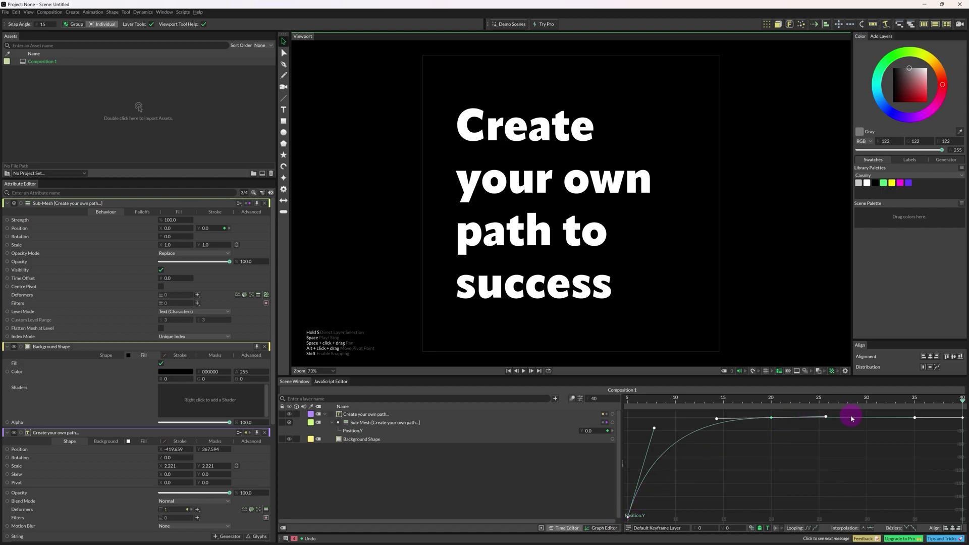
# Step: Lower the frame 20 Y position keyframe slightly and adjust the Bezier handles of all three keyframes to smooth the easing curve
pyautogui.click(771, 418)
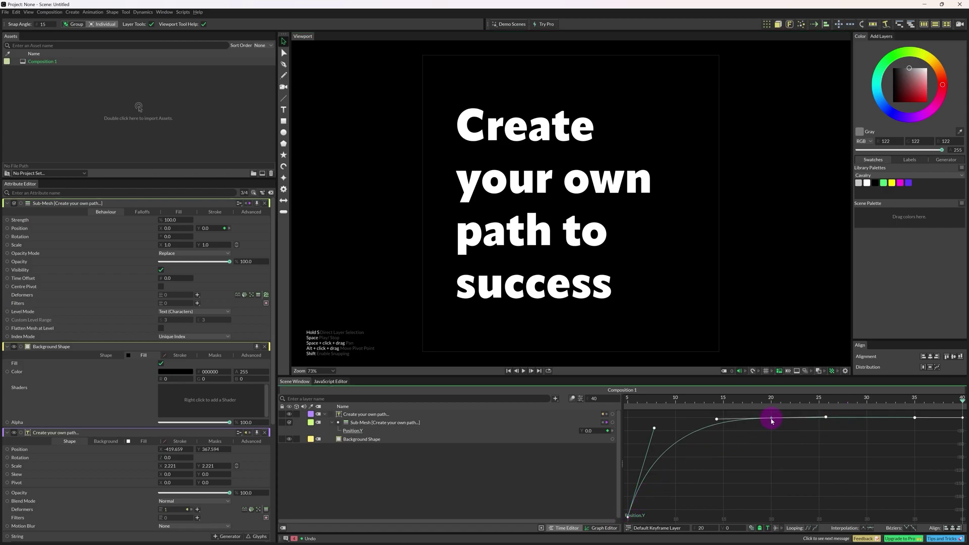
pyautogui.moveTo(771, 424); pyautogui.dragTo(826, 420)
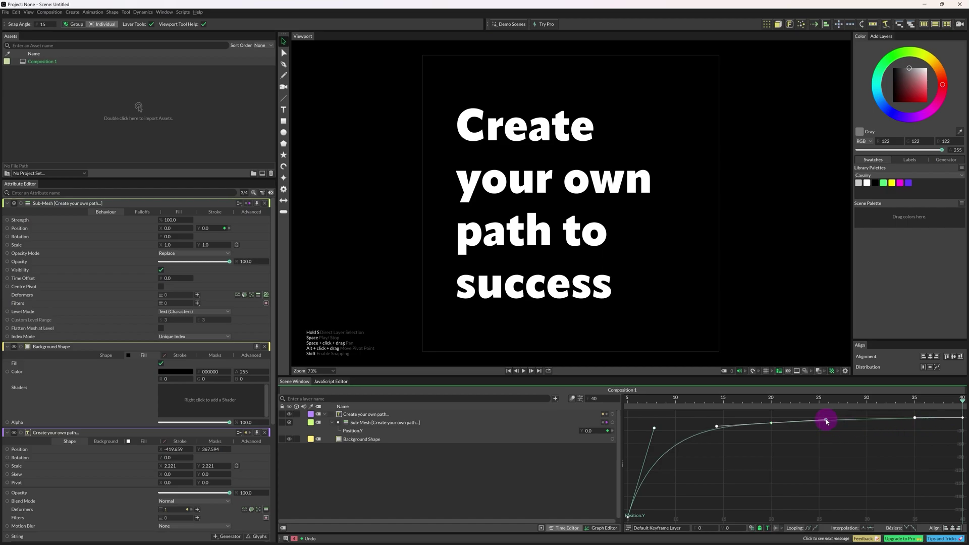
pyautogui.click(654, 428)
pyautogui.moveTo(653, 428); pyautogui.dragTo(646, 446)
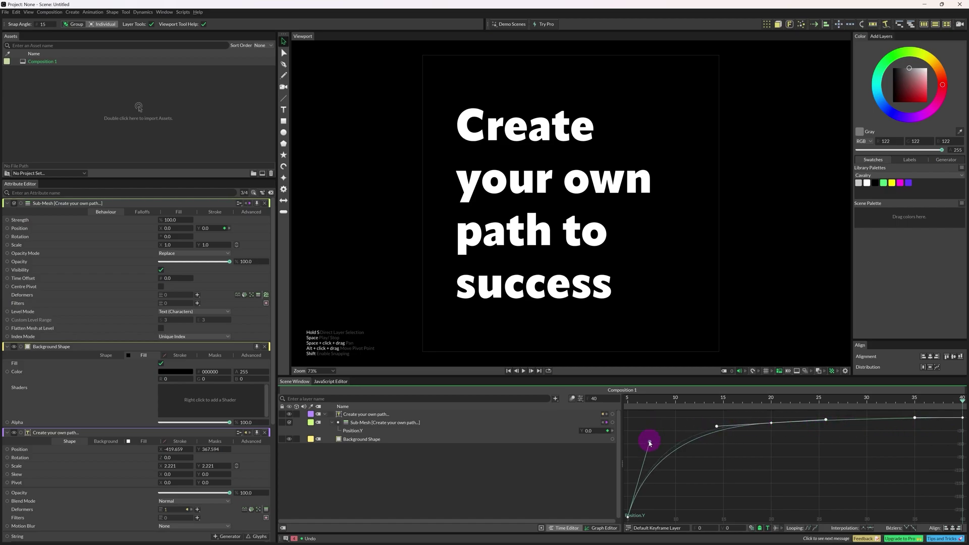
pyautogui.moveTo(716, 426); pyautogui.dragTo(699, 430)
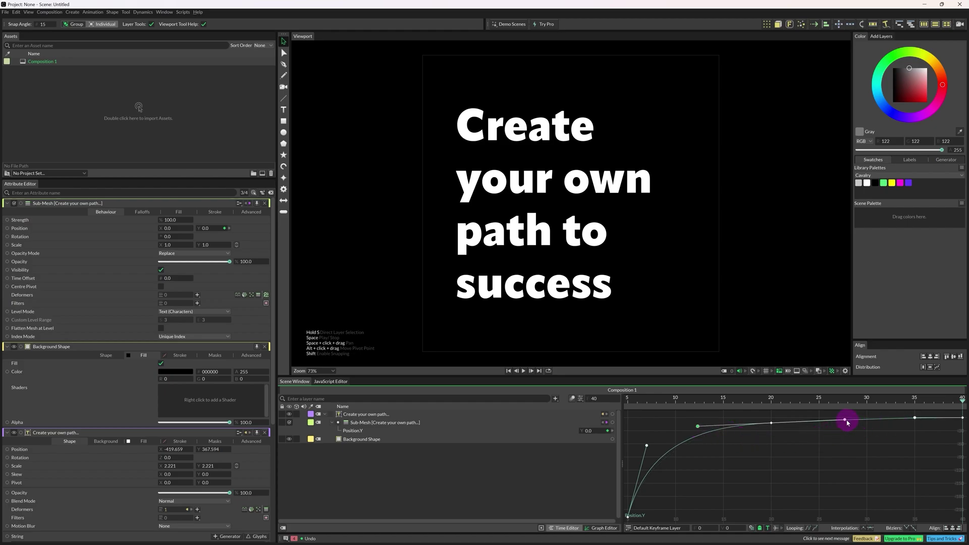
pyautogui.moveTo(844, 419); pyautogui.dragTo(828, 419)
pyautogui.moveTo(918, 421); pyautogui.dragTo(899, 421)
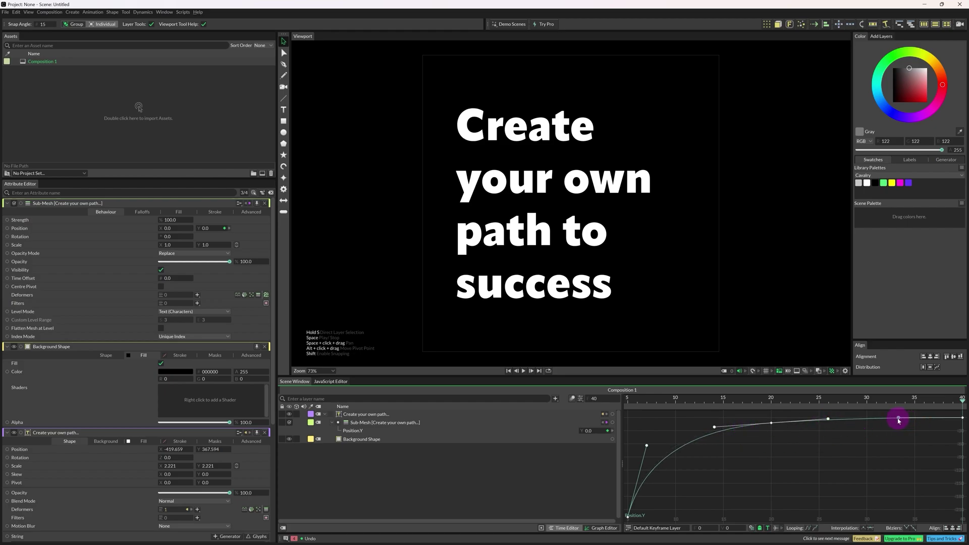
# Step: Save the scene as Text animation tut.cv and play the eased animation
pyautogui.hotkey('ctrl', 's')
pyautogui.press('space')
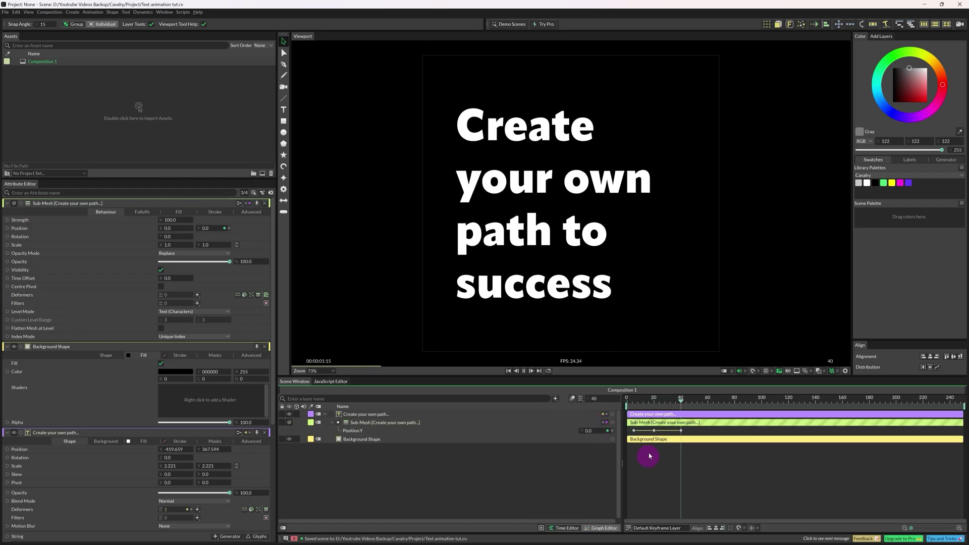
# Step: End the playback range at frame 81, return the playhead to frame 2, and enlarge the timeline scale
pyautogui.click(676, 421)
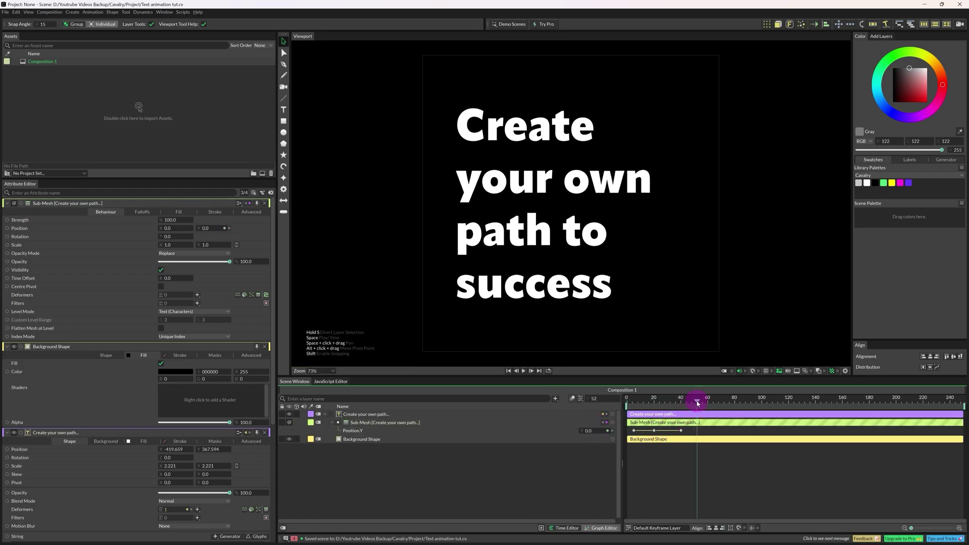
pyautogui.moveTo(696, 403); pyautogui.dragTo(737, 405)
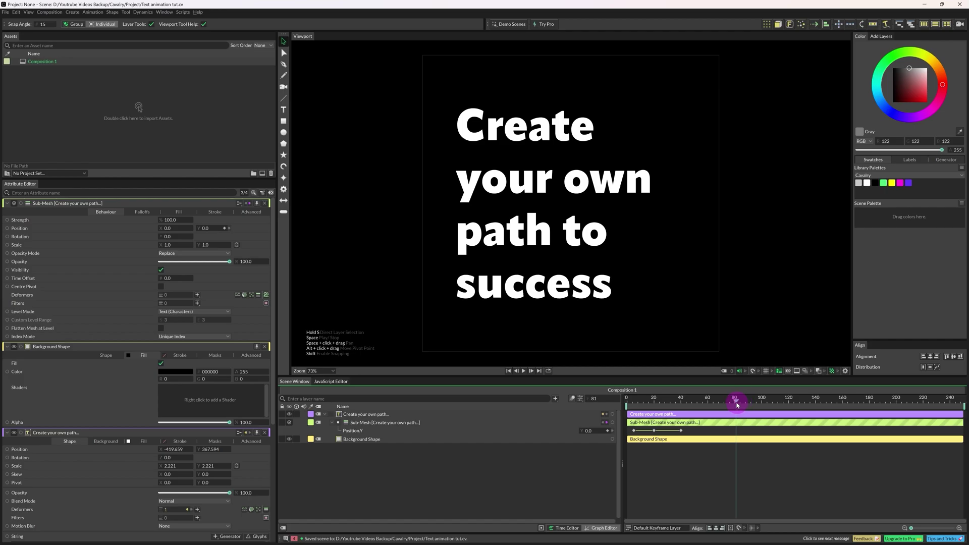
pyautogui.hotkey('alt', ']')
pyautogui.moveTo(736, 404); pyautogui.dragTo(629, 406)
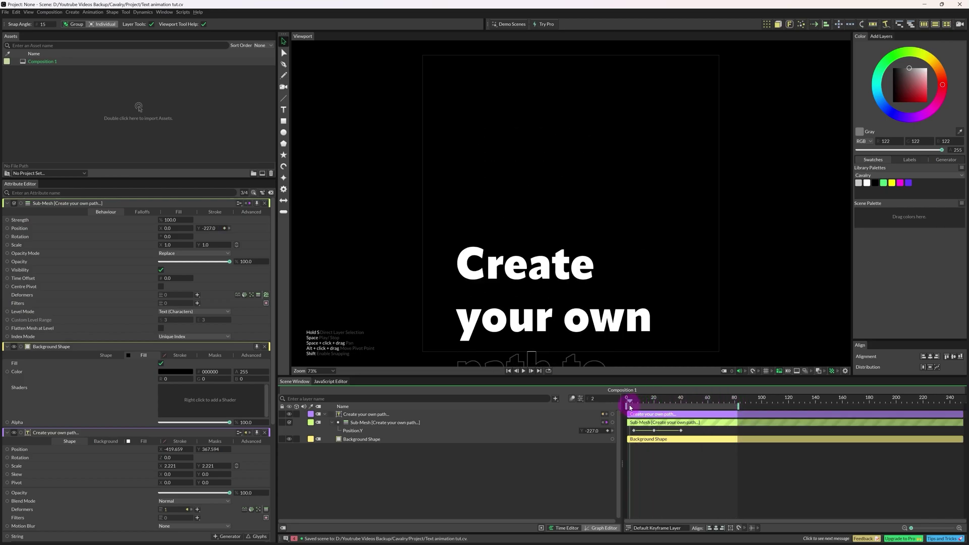
pyautogui.click(663, 471)
pyautogui.moveTo(898, 530); pyautogui.dragTo(924, 532)
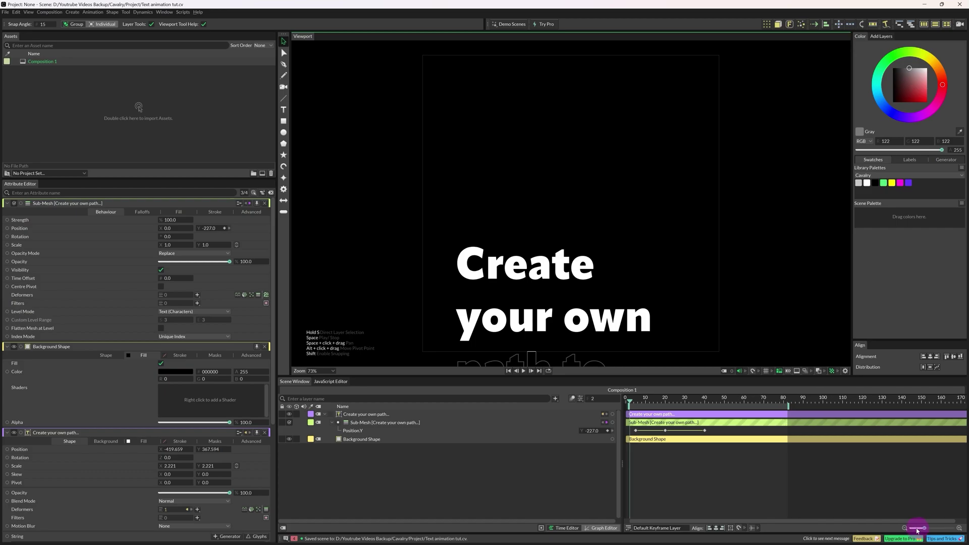
# Step: Select the Sub-Mesh layer and locate its Time Offset attribute
pyautogui.click(406, 491)
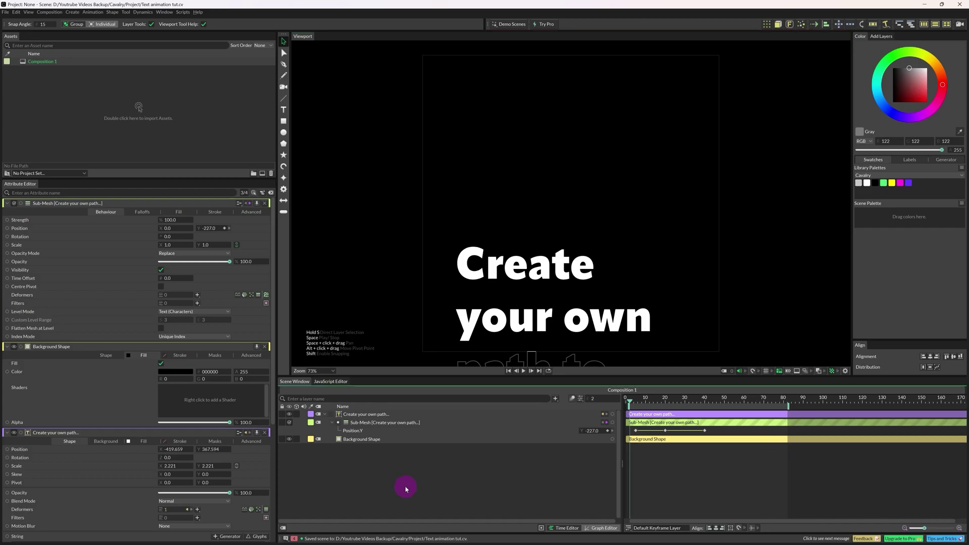
pyautogui.click(369, 423)
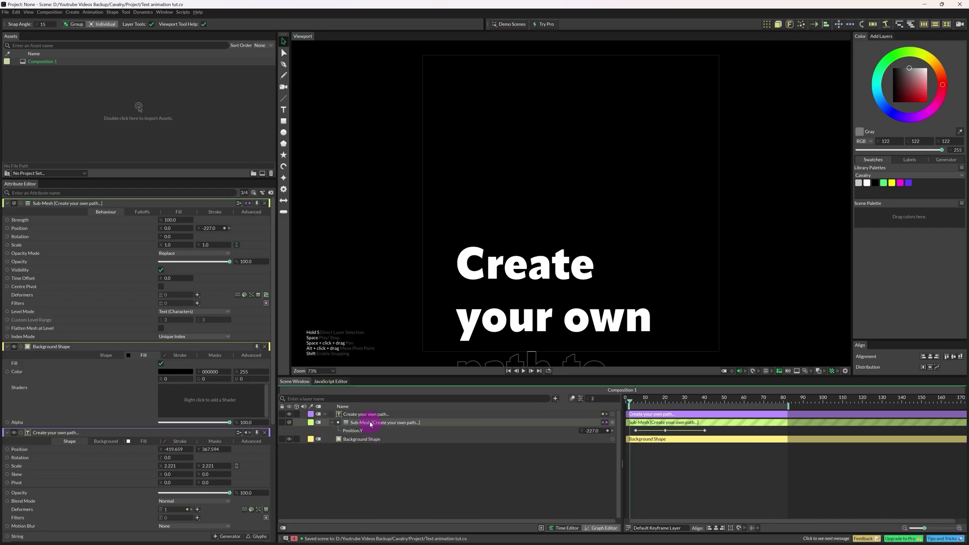
pyautogui.click(44, 281)
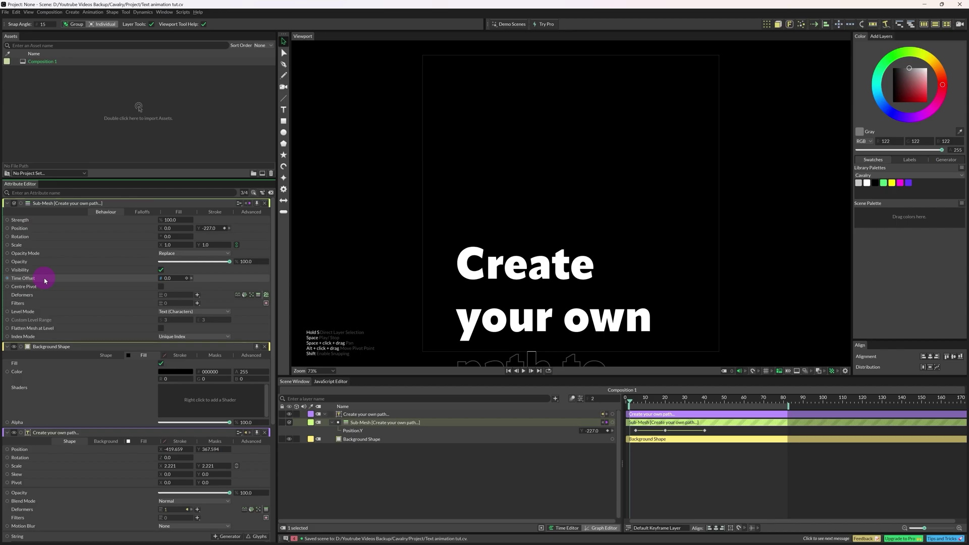
pyautogui.rightClick(45, 280)
pyautogui.moveTo(64, 322)
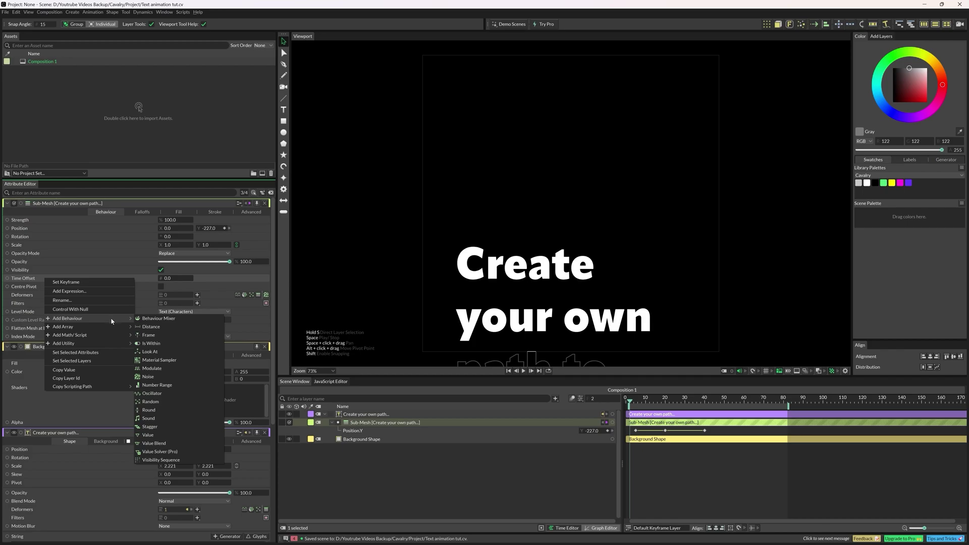
pyautogui.click(33, 278)
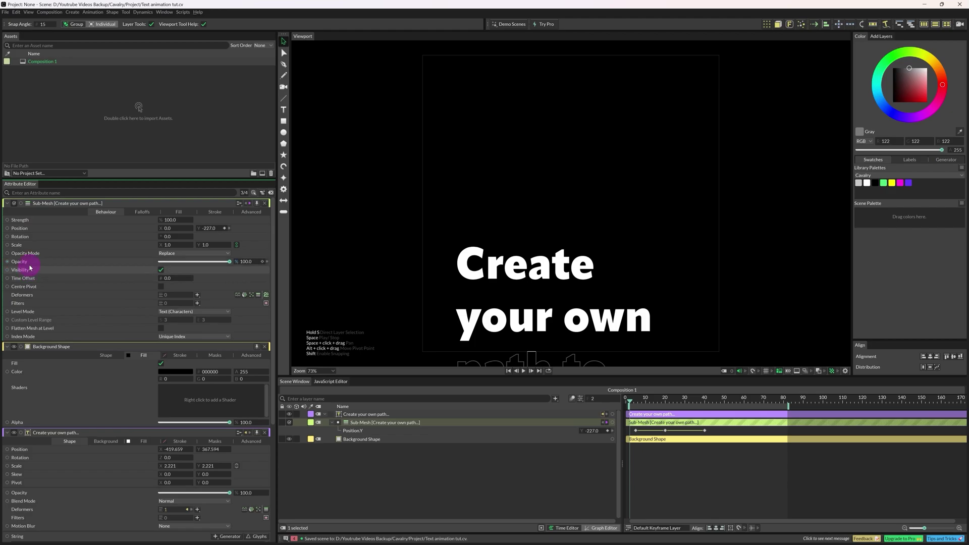
pyautogui.rightClick(35, 273)
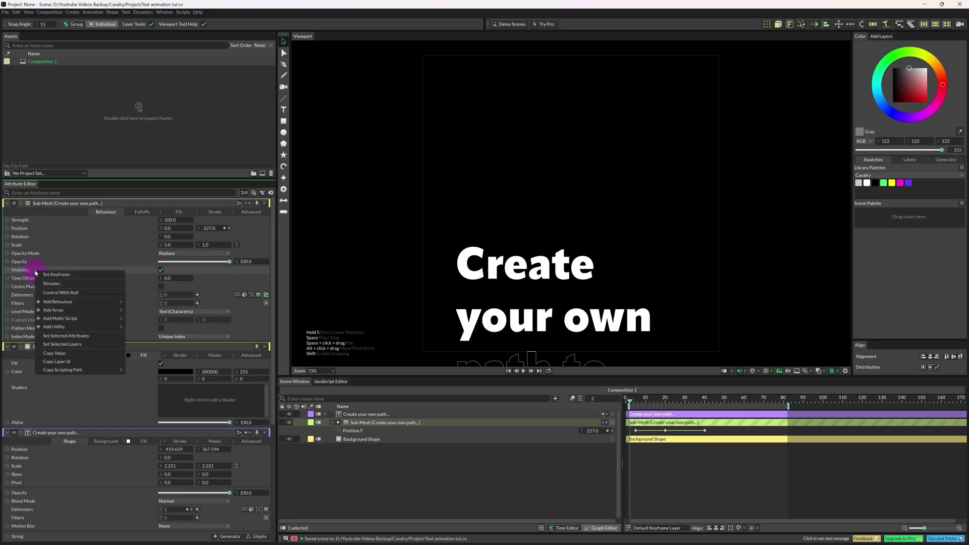
pyautogui.rightClick(29, 239)
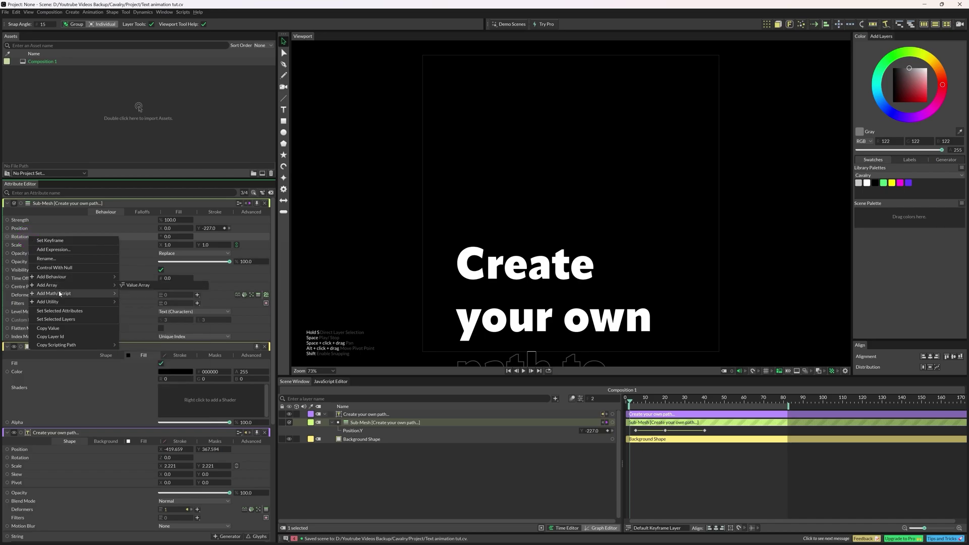
pyautogui.click(22, 281)
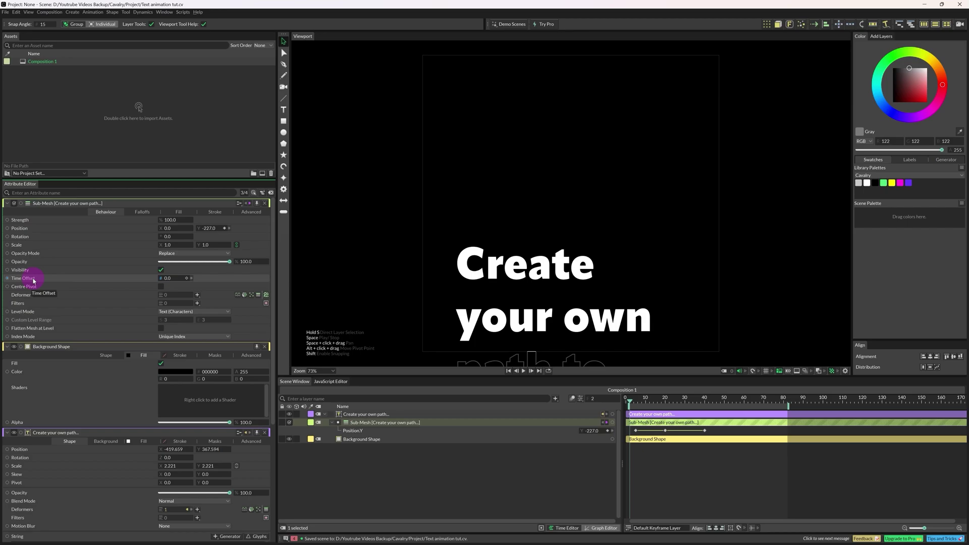
# Step: Add a Stagger behaviour to the Sub-Mesh's Time Offset and load the Stagger's attributes
pyautogui.rightClick(34, 280)
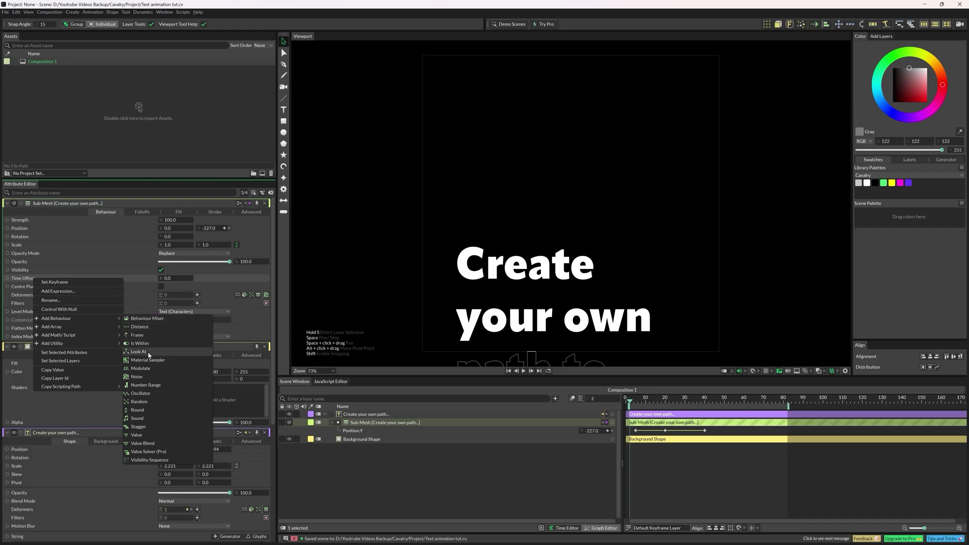
pyautogui.click(144, 427)
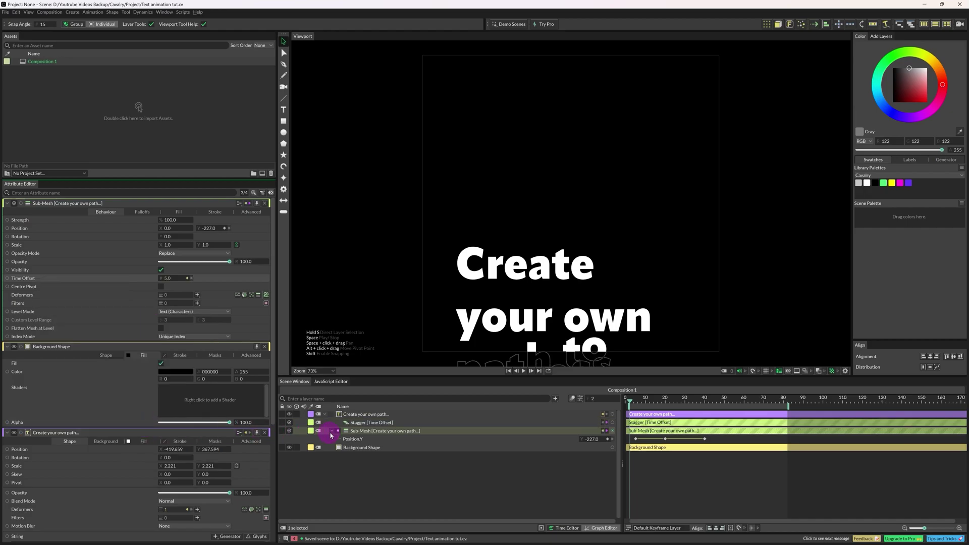
pyautogui.click(359, 423)
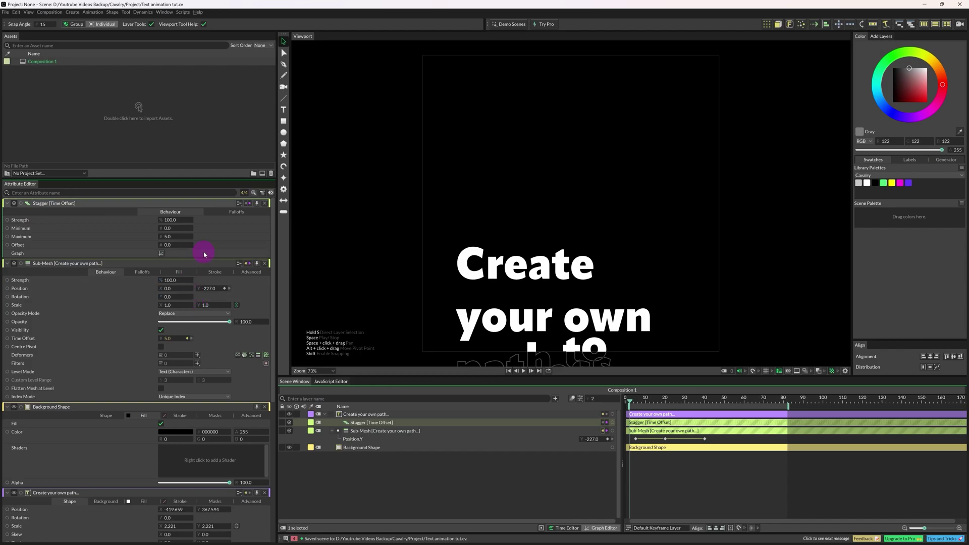
# Step: Set the Stagger's minimum to -15 and its maximum to 0
pyautogui.hotkey('ctrl', 'z')
pyautogui.click(167, 228)
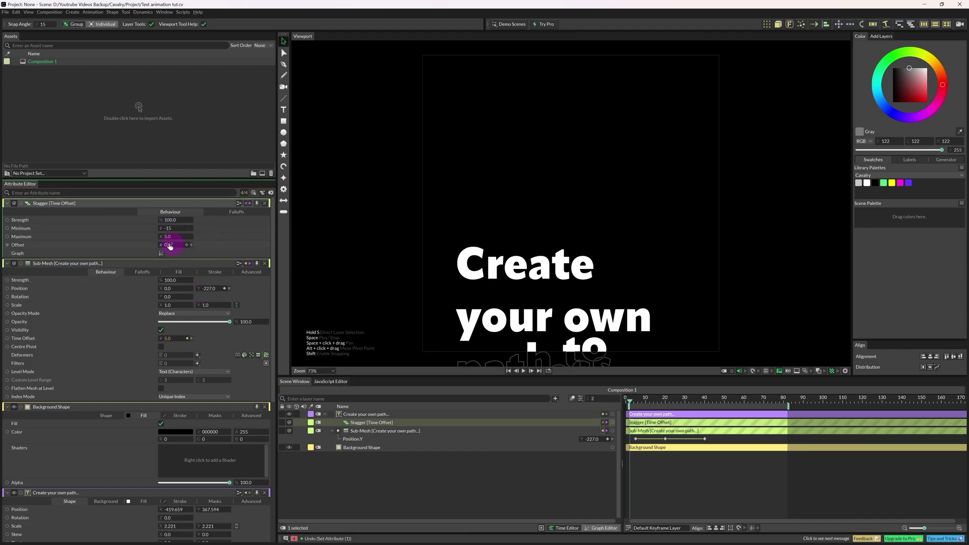
pyautogui.press('Tab')
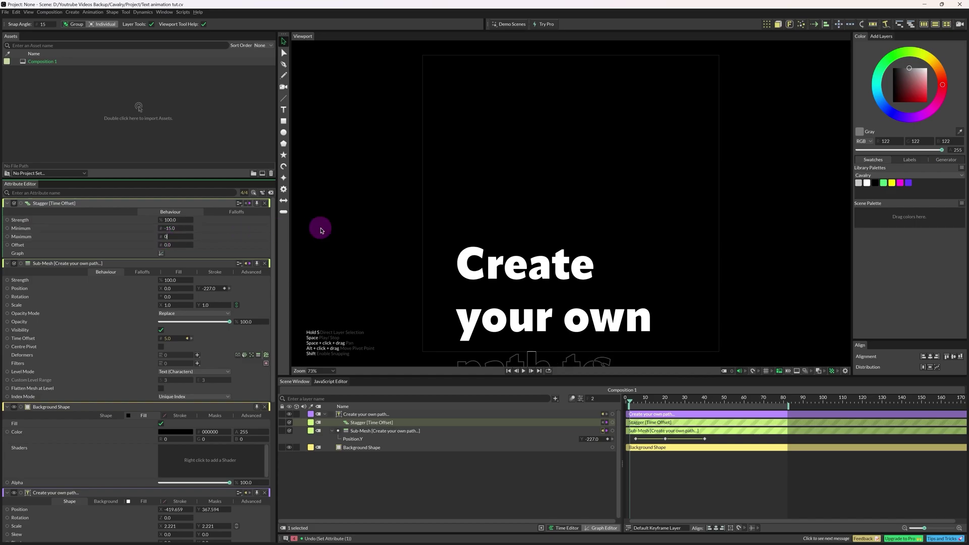
pyautogui.click(683, 506)
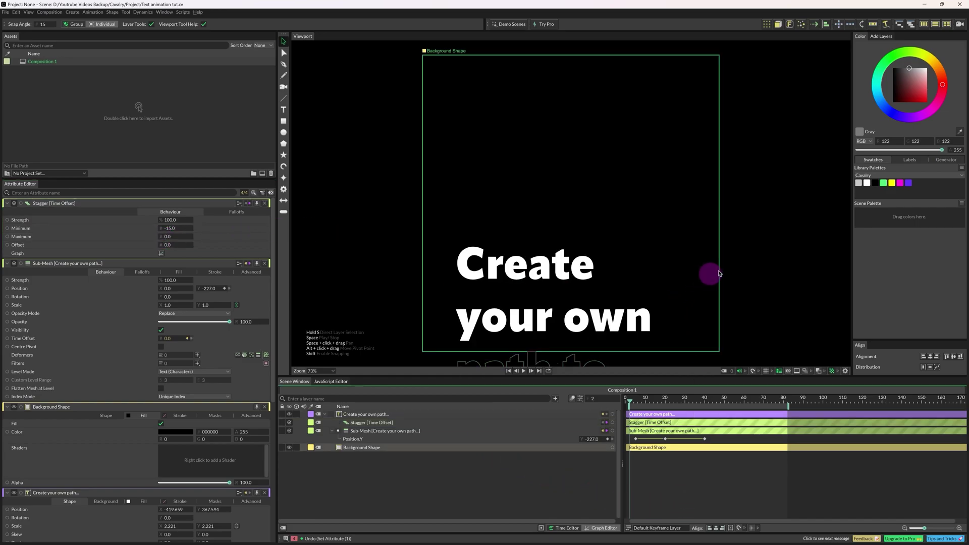
# Step: Play and scrub through the staggered text animation to examine the order in which the letters rise
pyautogui.press('space')
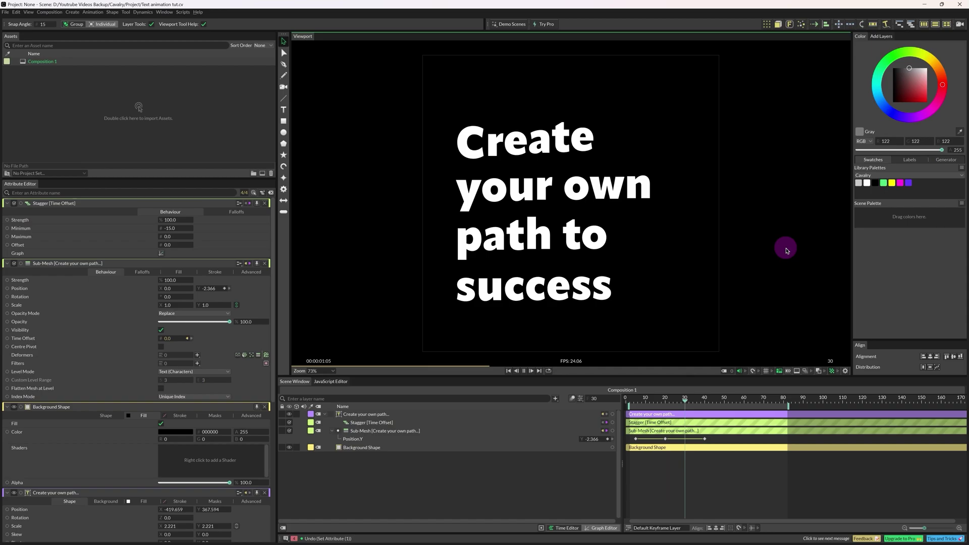
pyautogui.moveTo(677, 400)
pyautogui.mouseDown()
pyautogui.moveTo(637, 400)
pyautogui.moveTo(695, 400)
pyautogui.mouseUp()
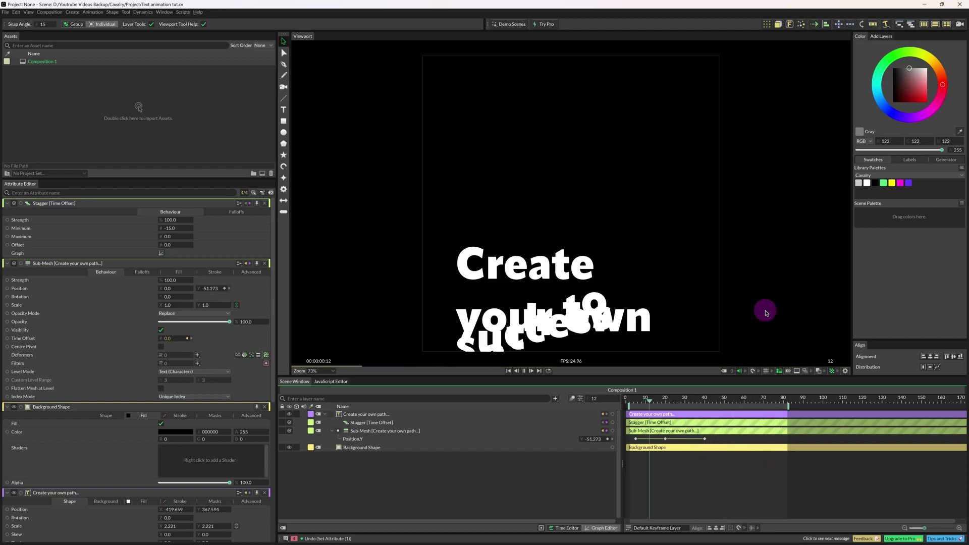
pyautogui.click(636, 405)
pyautogui.moveTo(636, 405); pyautogui.dragTo(677, 400)
pyautogui.click(589, 293)
pyautogui.click(464, 157)
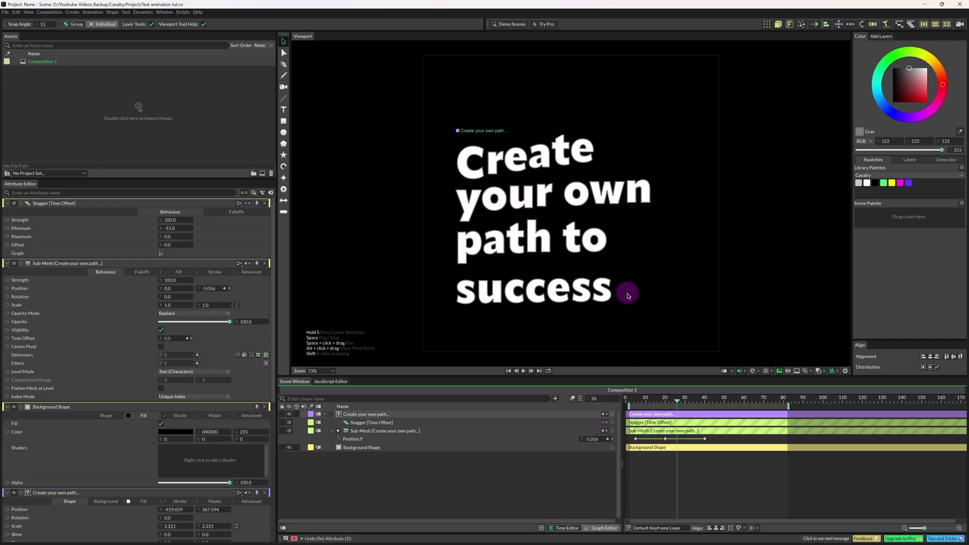
pyautogui.click(533, 217)
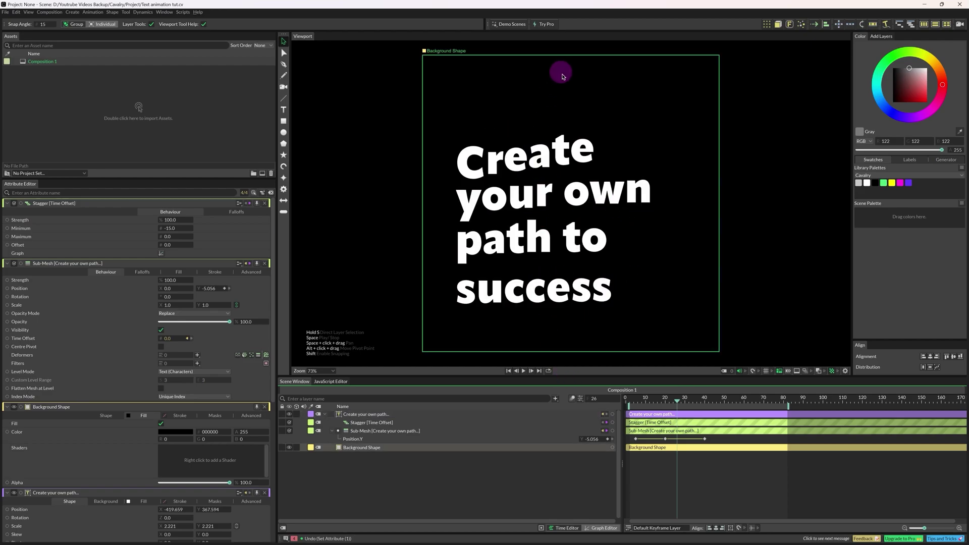
pyautogui.click(577, 132)
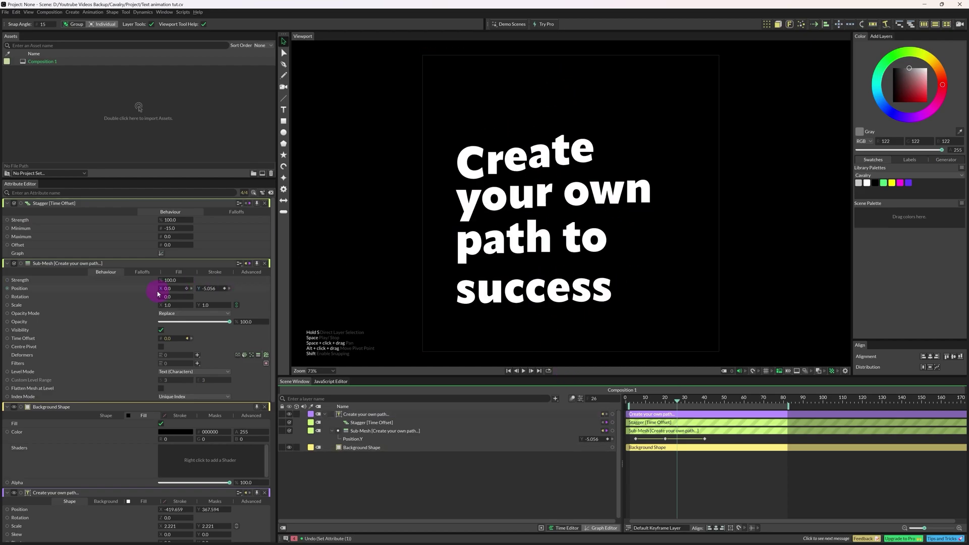
# Step: Flip the Stagger's graph horizontally to reverse the letter order, and move the playhead to the start of the timeline
pyautogui.click(161, 254)
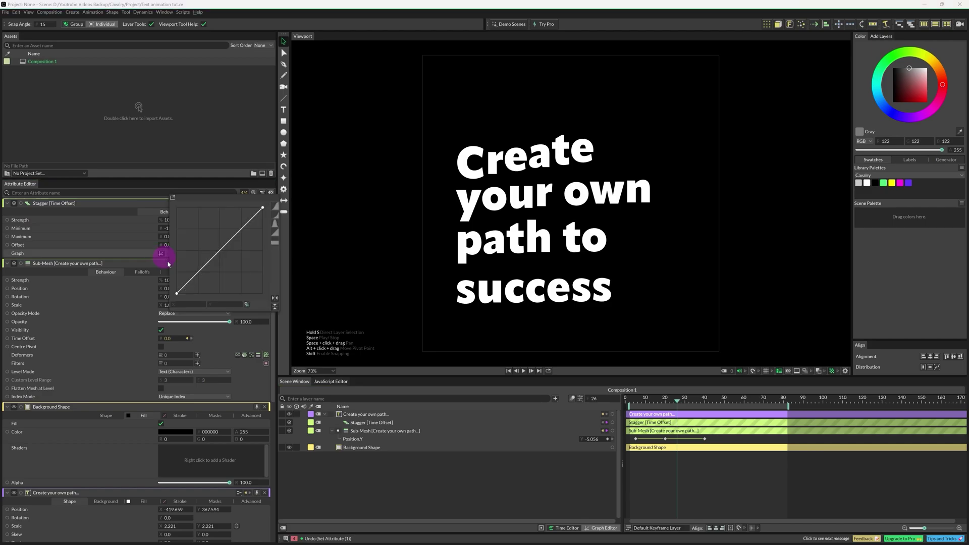
pyautogui.click(275, 299)
pyautogui.click(628, 399)
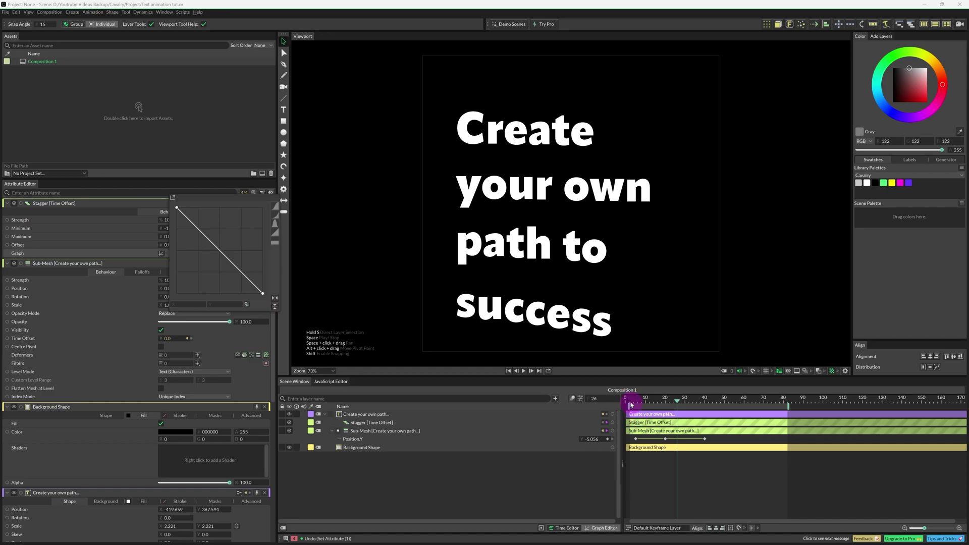
# Step: Preview the staggered animation, set the Sub-Mesh's Level Mode to Text (Words), and play the animation from the start
pyautogui.press('space')
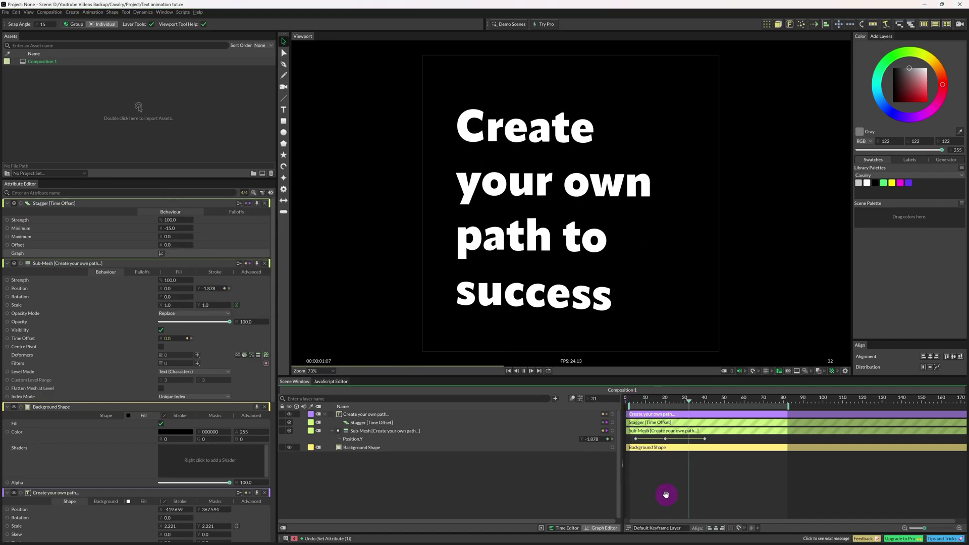
pyautogui.press('space')
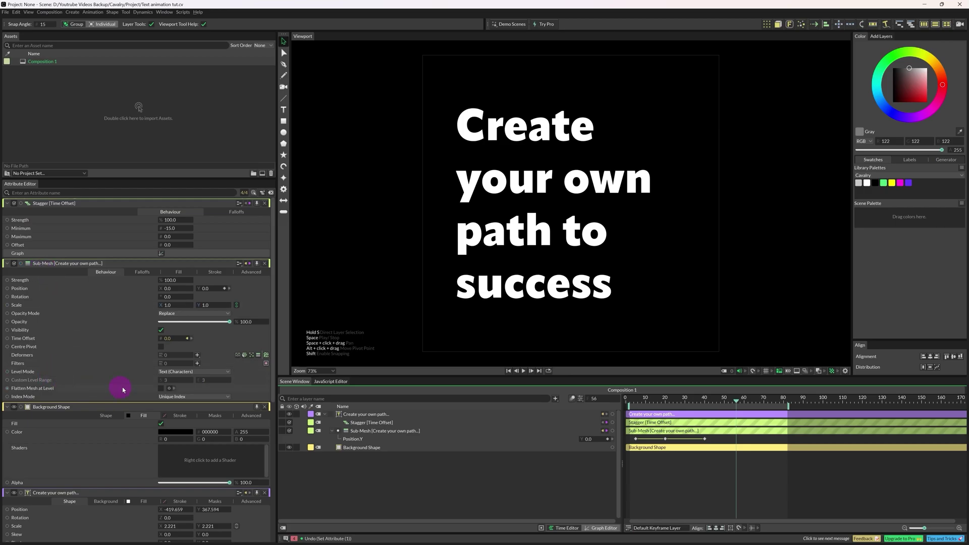
pyautogui.click(172, 372)
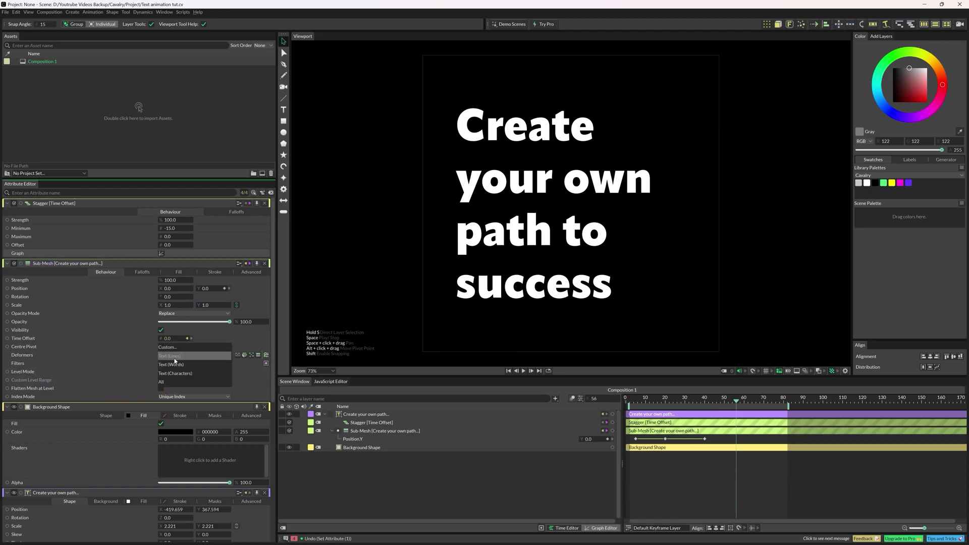
pyautogui.click(171, 364)
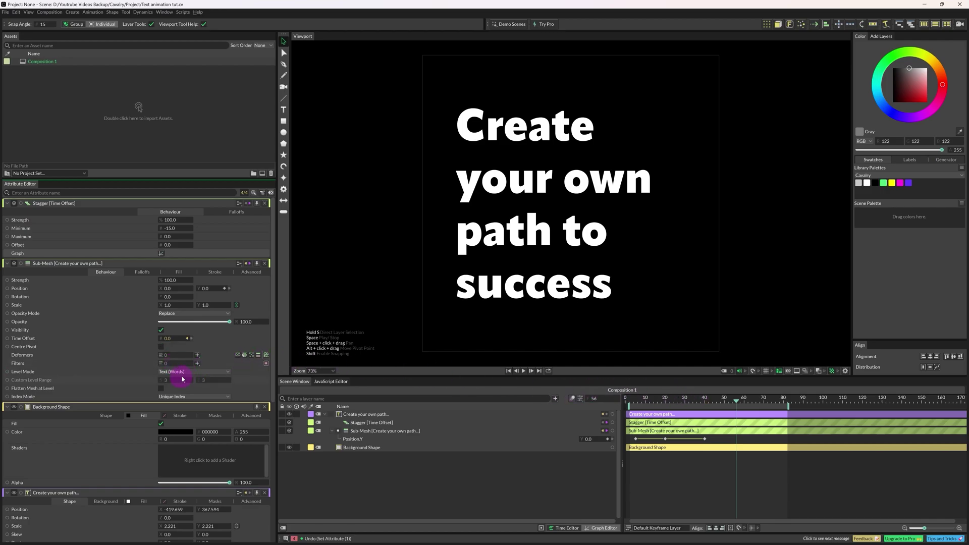
pyautogui.click(629, 404)
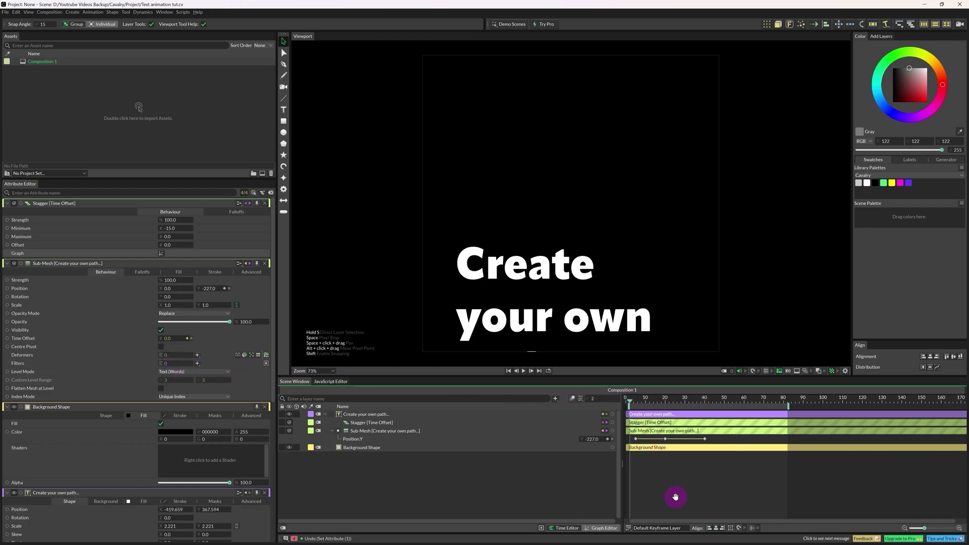
pyautogui.press('space')
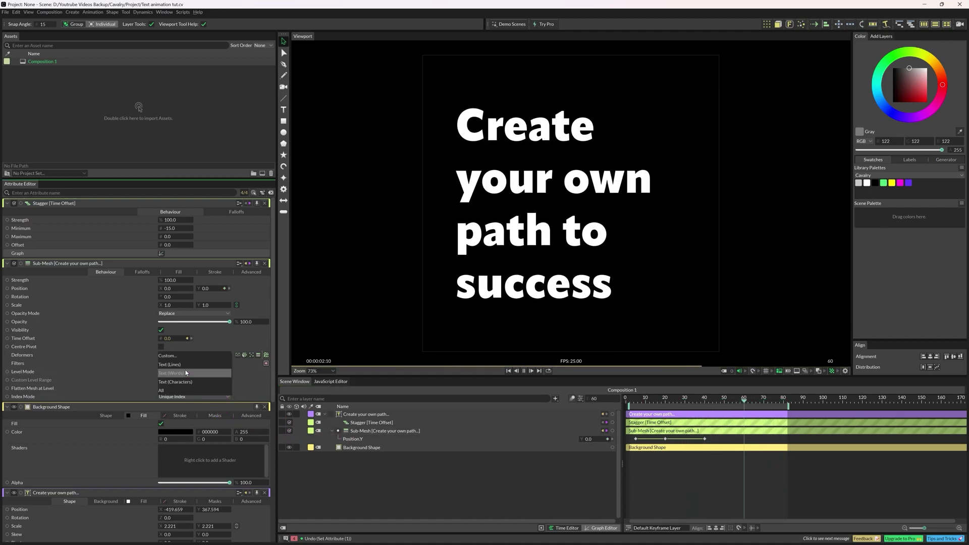
# Step: Set the Sub-Mesh's Level Mode to Text (Lines), save the scene, and preview the line-by-line animation
pyautogui.click(186, 372)
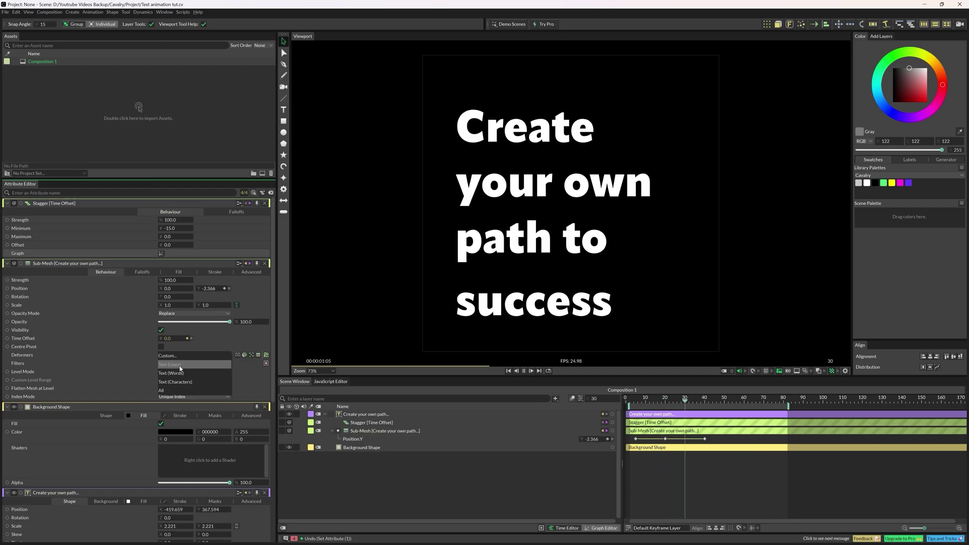
pyautogui.click(637, 398)
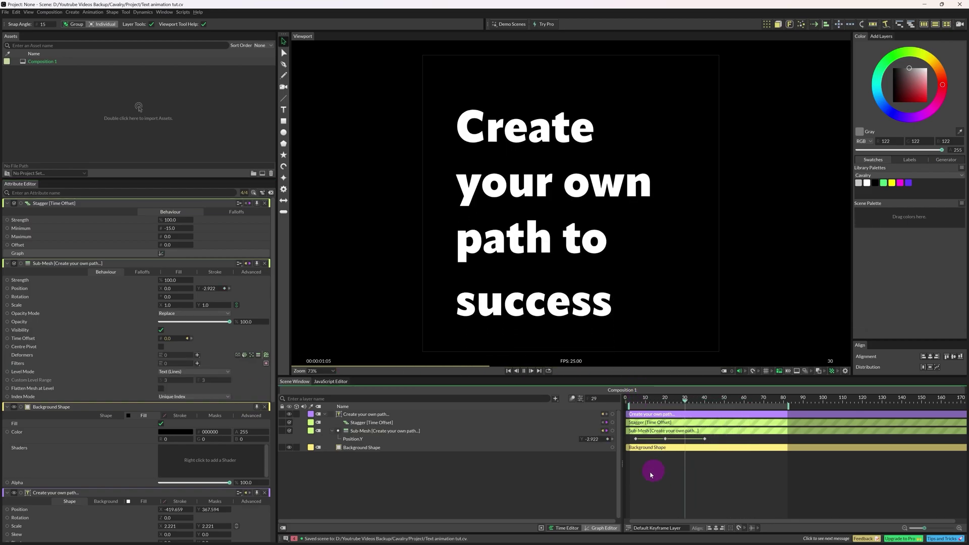
pyautogui.hotkey('ctrl', 's')
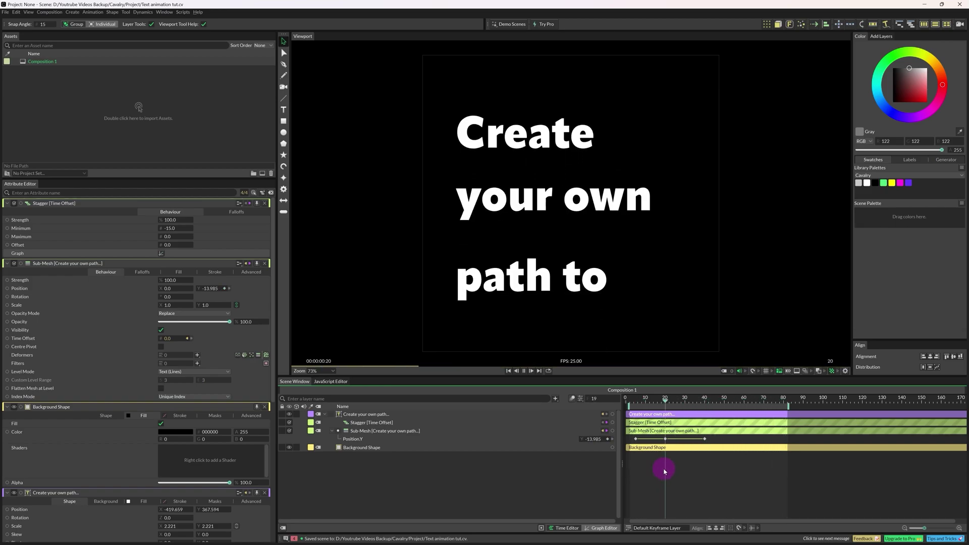
pyautogui.press('space')
pyautogui.click(634, 403)
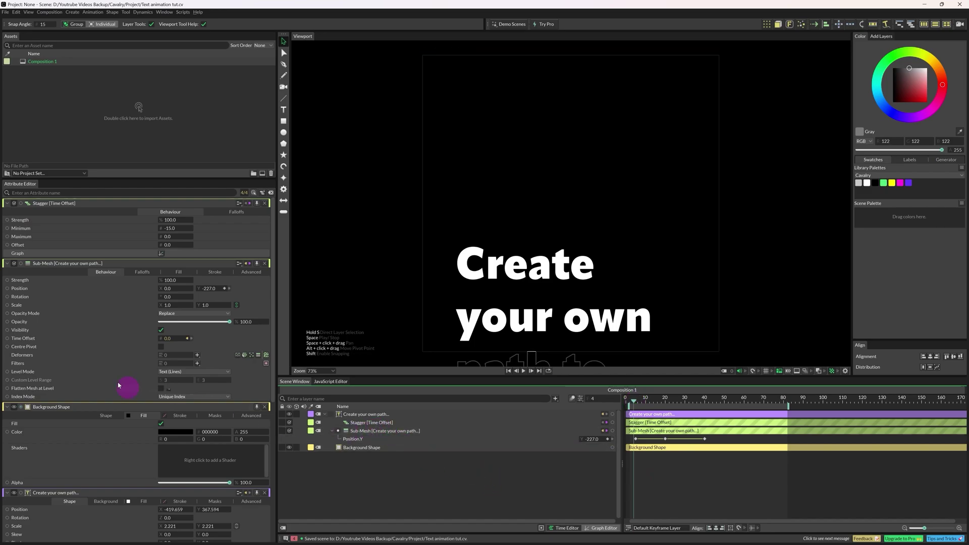
# Step: Enable Replace Fill on the Sub-Mesh and add a Color Blend behaviour to its fill Color
pyautogui.click(178, 272)
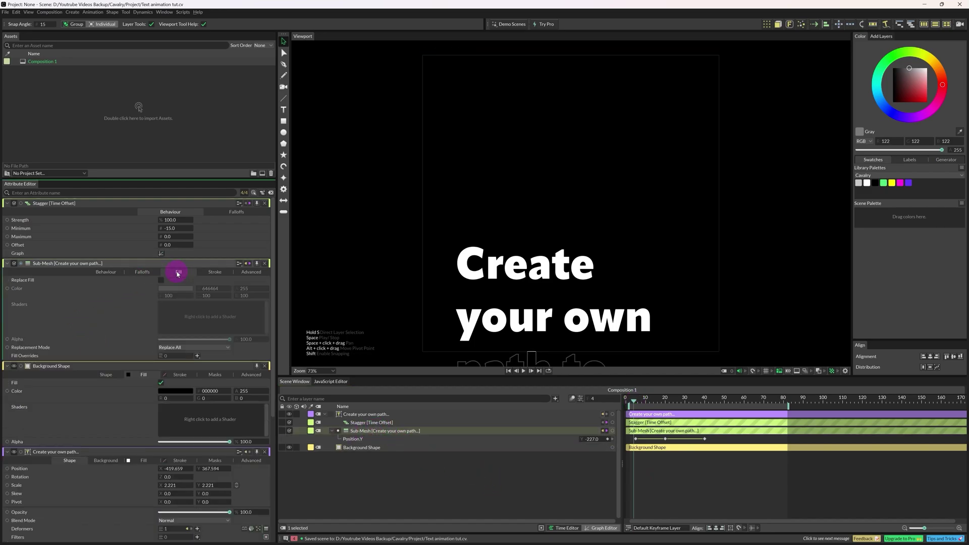
pyautogui.click(162, 281)
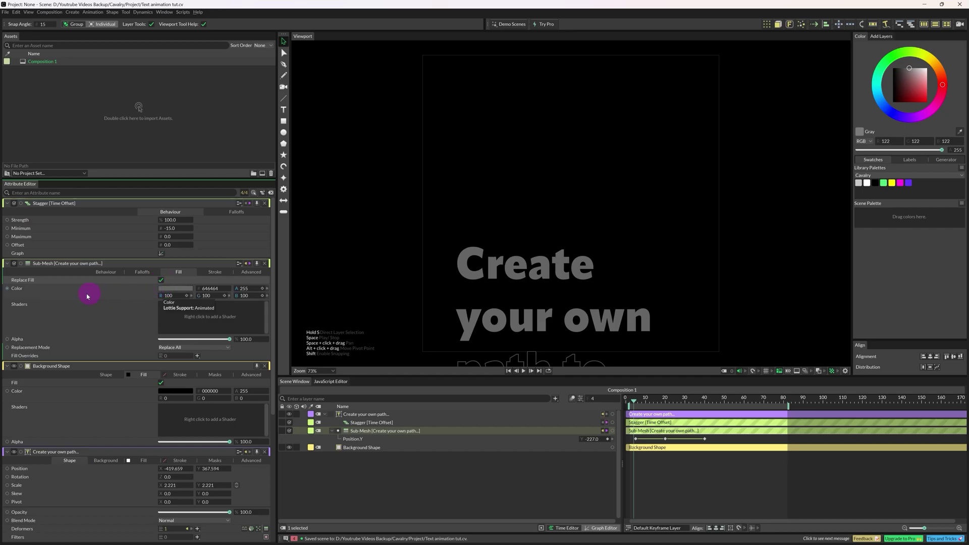
pyautogui.click(33, 288)
pyautogui.rightClick(32, 292)
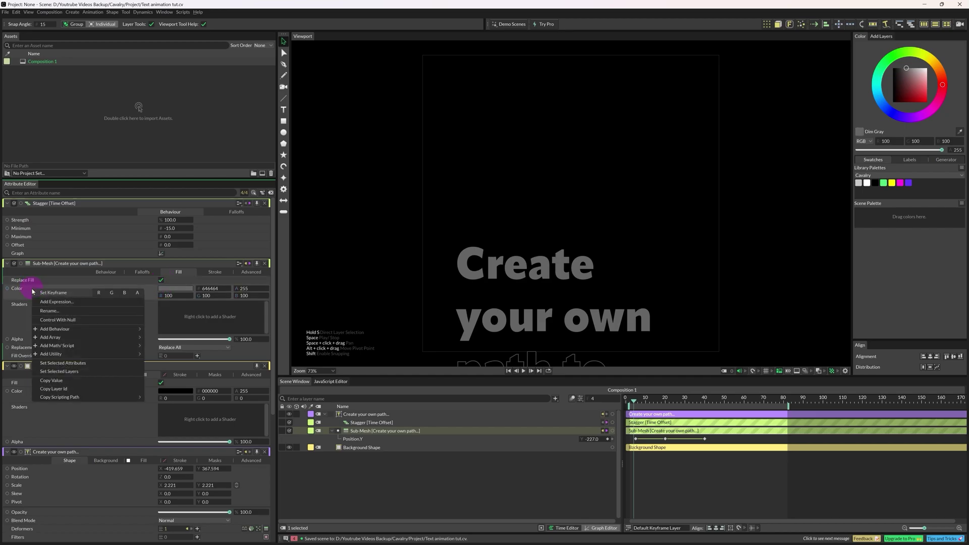
pyautogui.moveTo(54, 330)
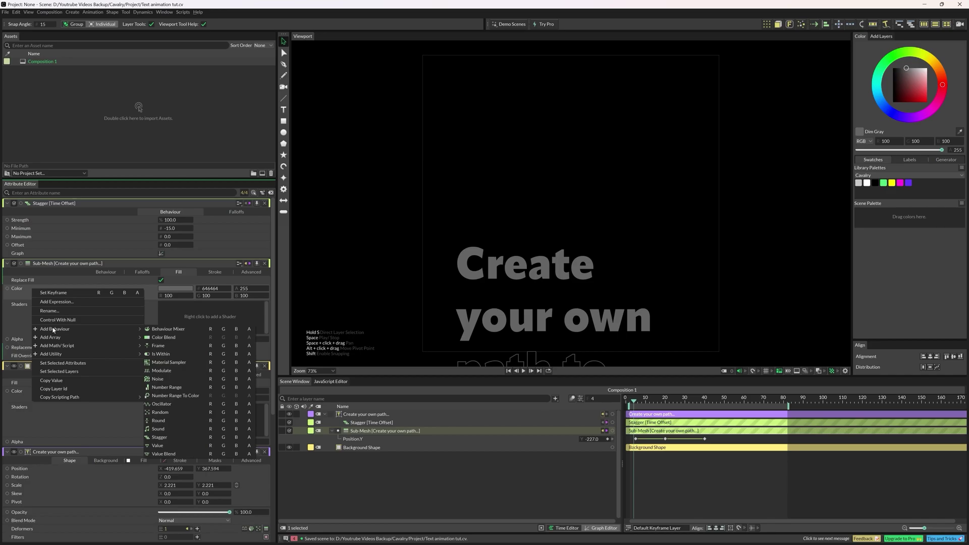
pyautogui.click(156, 338)
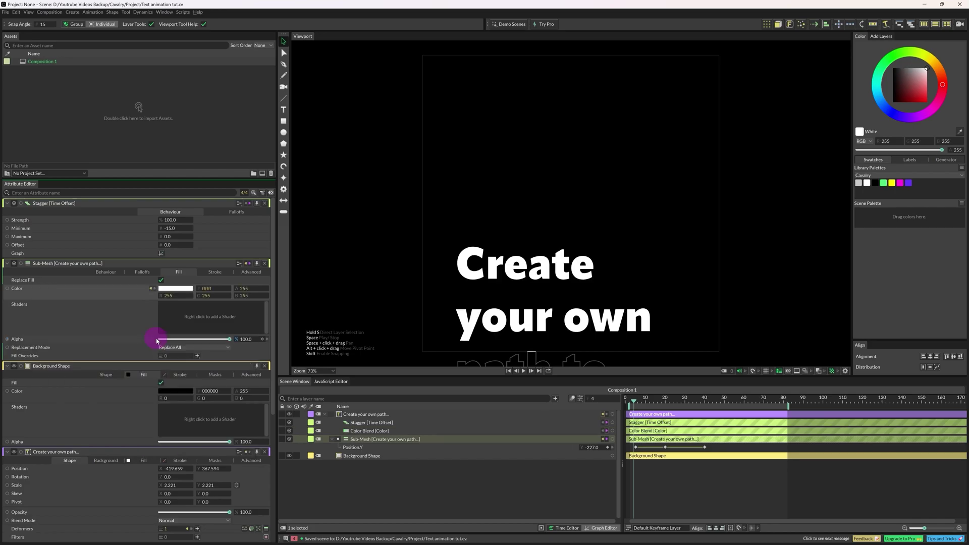
# Step: Load the Color Blend's attributes and make its gradient's black starting stop fully transparent with an alpha of 0
pyautogui.click(363, 432)
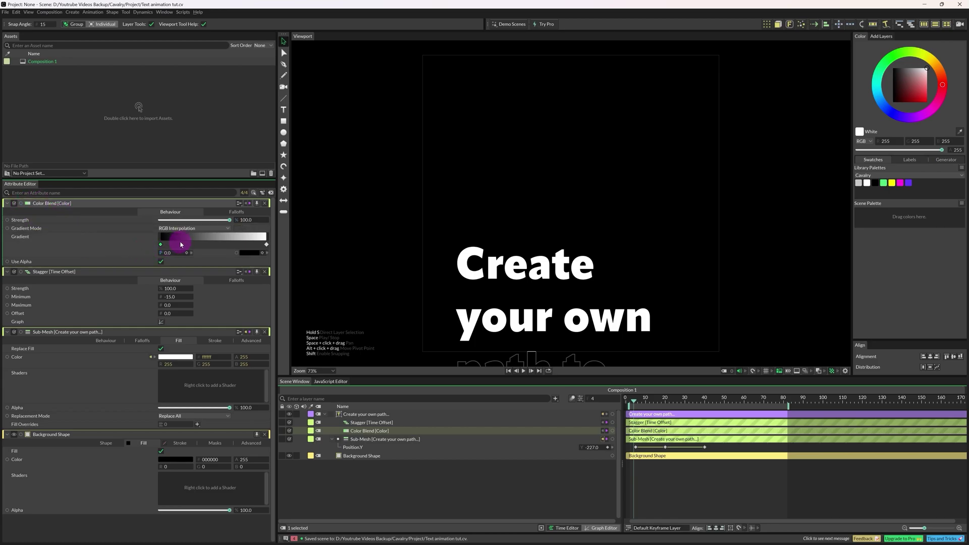
pyautogui.moveTo(181, 242); pyautogui.dragTo(161, 247)
pyautogui.doubleClick(161, 246)
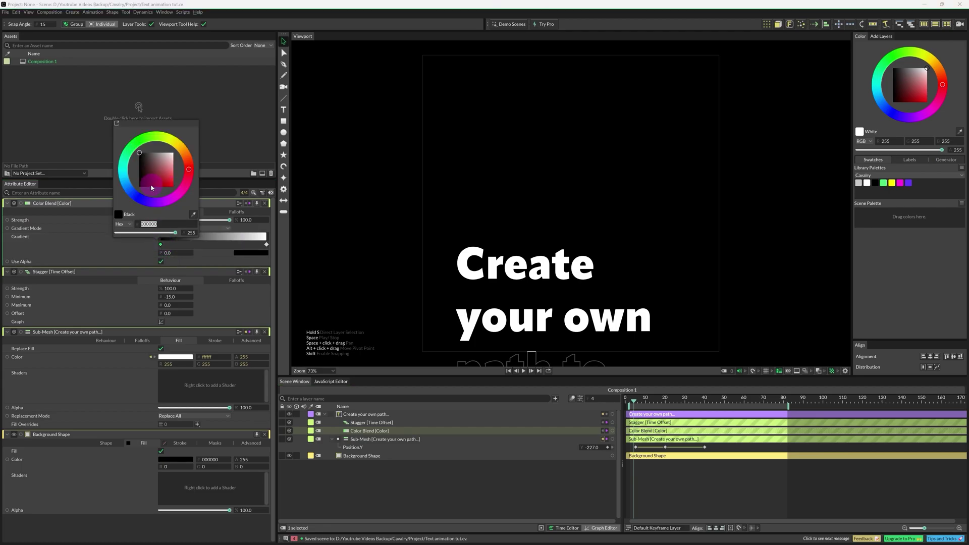
pyautogui.moveTo(177, 235); pyautogui.dragTo(123, 245)
pyautogui.moveTo(112, 244)
pyautogui.mouseDown()
pyautogui.moveTo(151, 242)
pyautogui.moveTo(113, 242)
pyautogui.mouseUp()
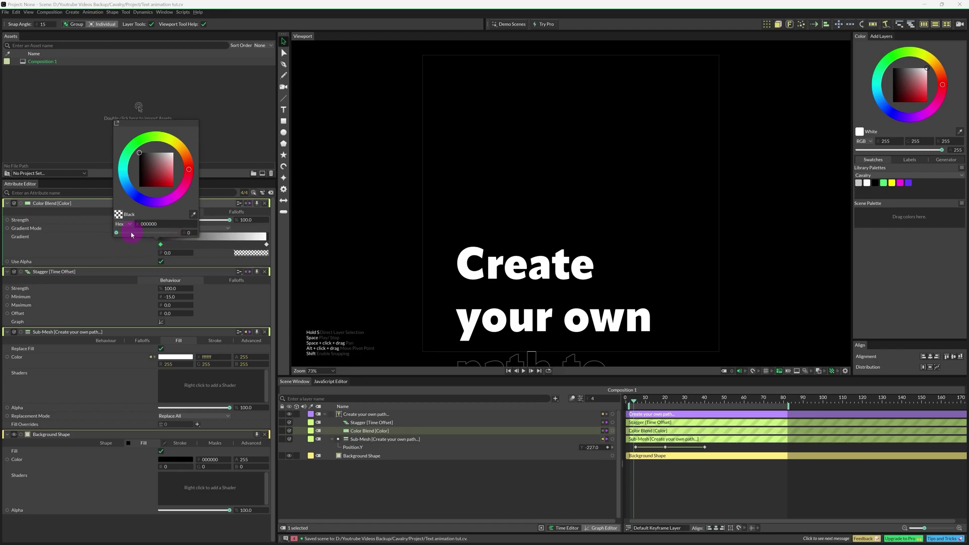
pyautogui.click(113, 244)
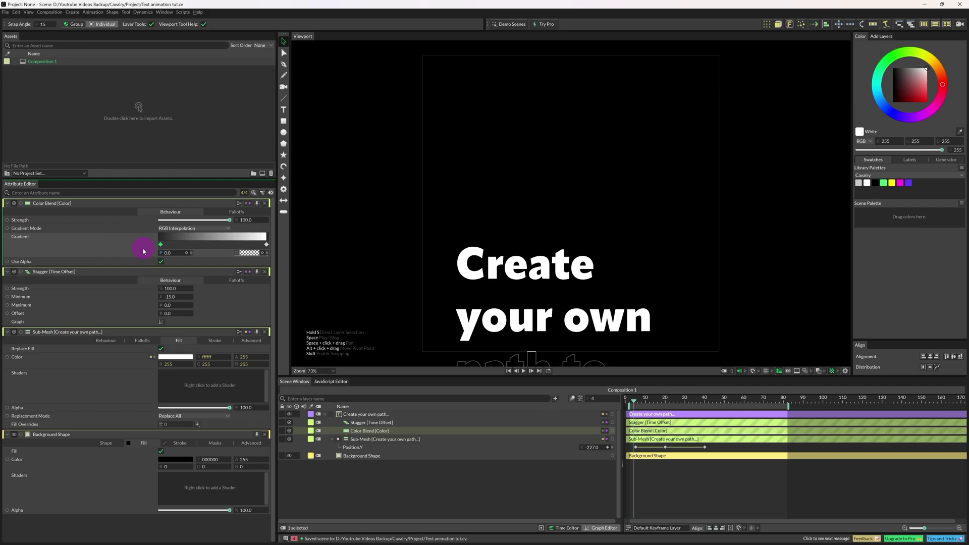
# Step: Add a gradient stop at about 0.25 in the Color Blend and colour it midnight blue (221a91)
pyautogui.click(266, 245)
pyautogui.click(267, 247)
pyautogui.click(192, 248)
pyautogui.moveTo(190, 246); pyautogui.dragTo(191, 245)
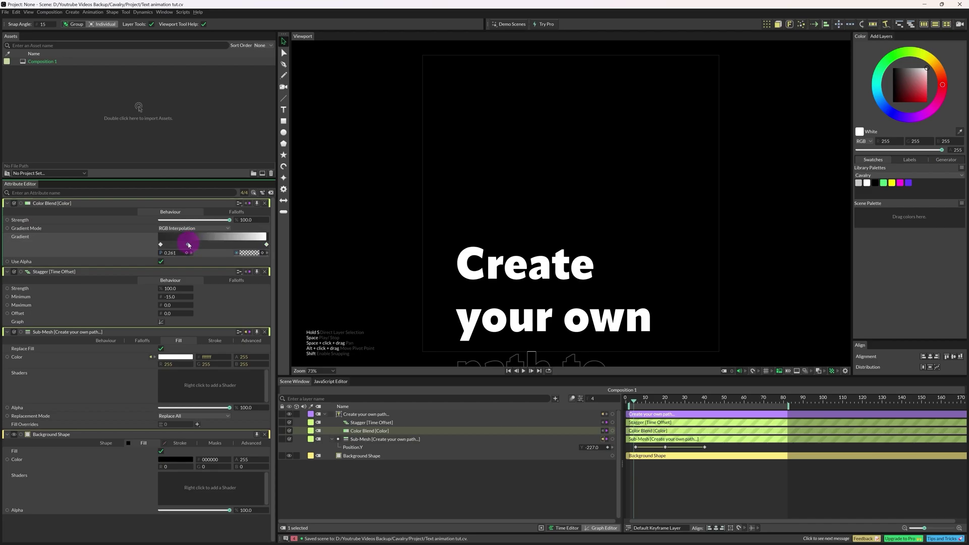
pyautogui.doubleClick(189, 246)
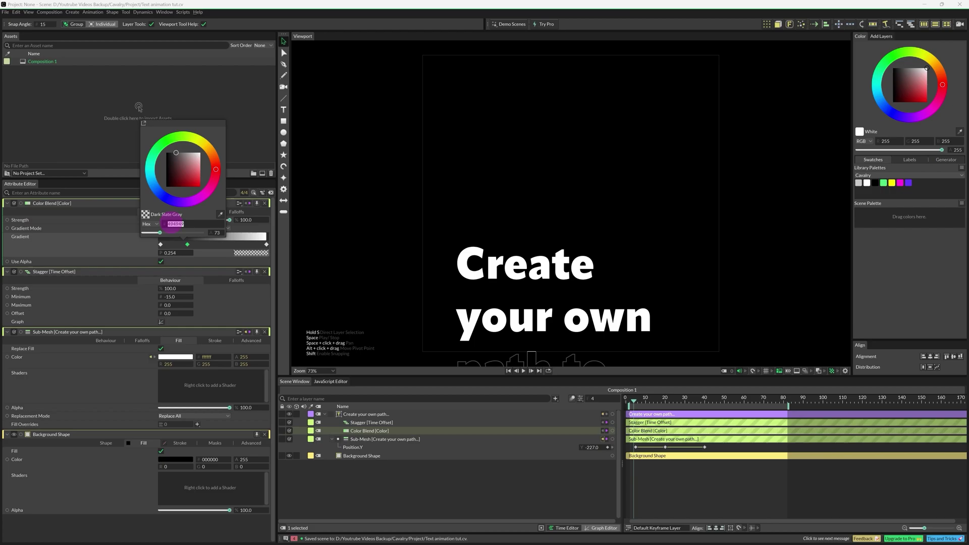
pyautogui.click(168, 200)
pyautogui.moveTo(168, 201)
pyautogui.mouseDown()
pyautogui.moveTo(187, 181)
pyautogui.moveTo(171, 199)
pyautogui.mouseUp()
pyautogui.click(190, 180)
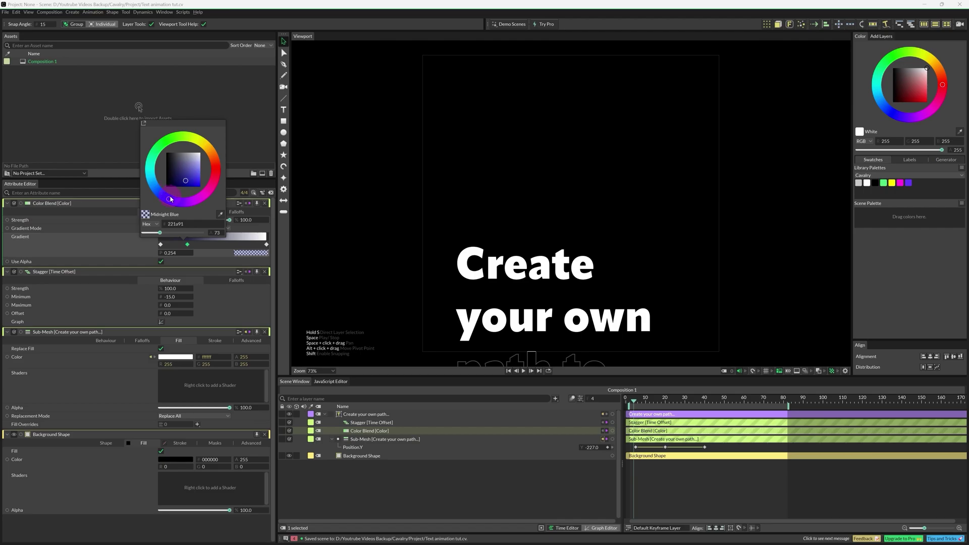
pyautogui.click(231, 211)
pyautogui.moveTo(160, 235); pyautogui.dragTo(229, 235)
# Step: Add another gradient stop near the middle of the Color Blend's gradient and colour it medium sea green
pyautogui.click(220, 244)
pyautogui.click(224, 244)
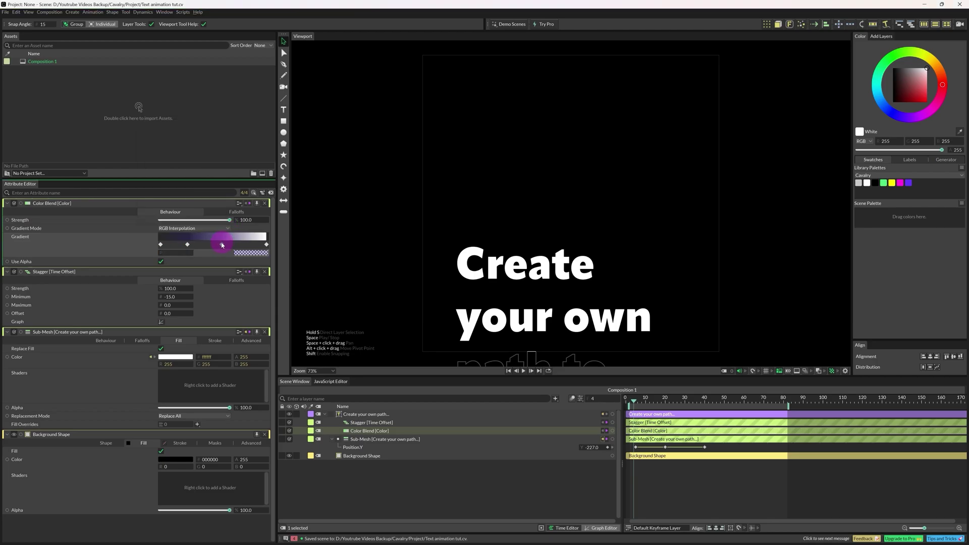
pyautogui.moveTo(222, 245); pyautogui.dragTo(214, 246)
pyautogui.click(215, 244)
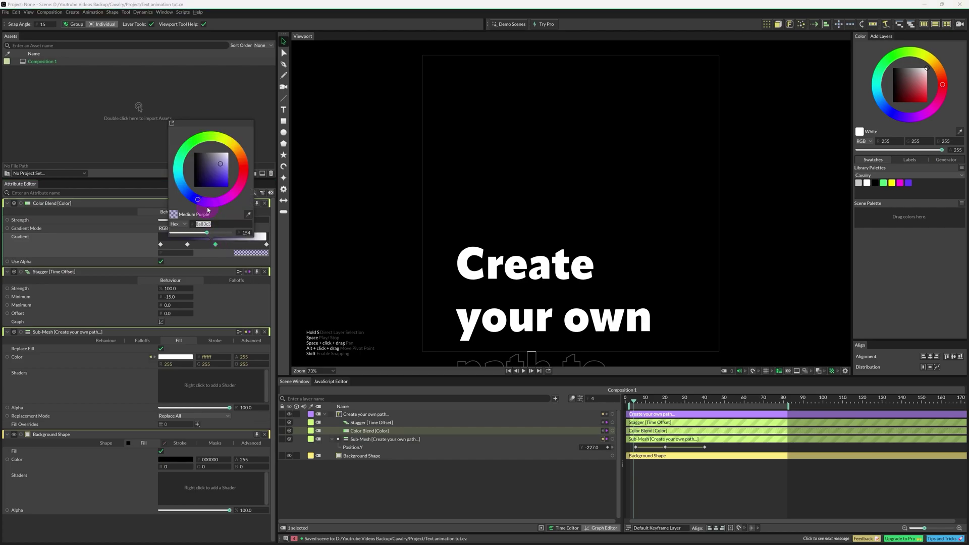
pyautogui.moveTo(207, 207)
pyautogui.mouseDown()
pyautogui.moveTo(183, 171)
pyautogui.moveTo(198, 142)
pyautogui.moveTo(181, 156)
pyautogui.moveTo(222, 178)
pyautogui.mouseUp()
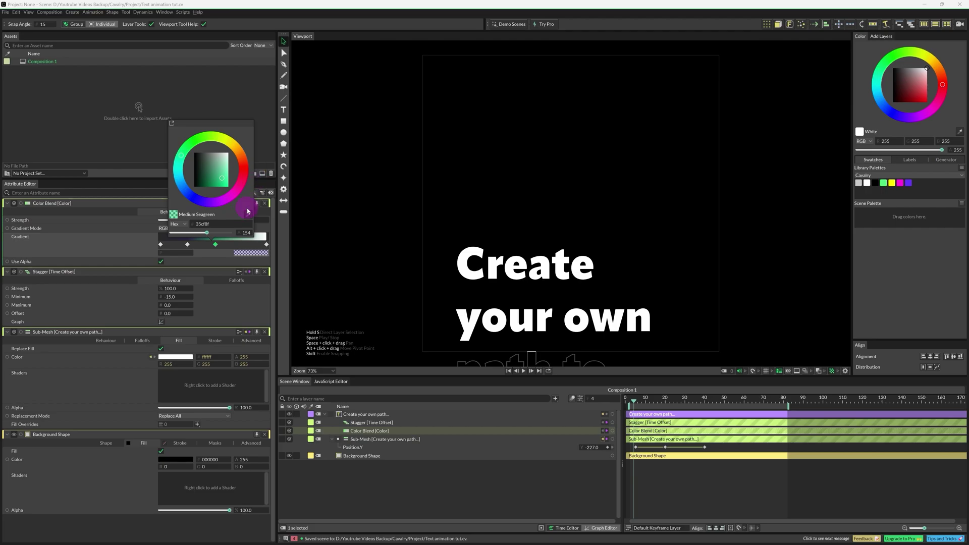
# Step: Add a gradient stop about three-quarters along the Color Blend's gradient and give it a pale yellow-orange colour
pyautogui.click(240, 247)
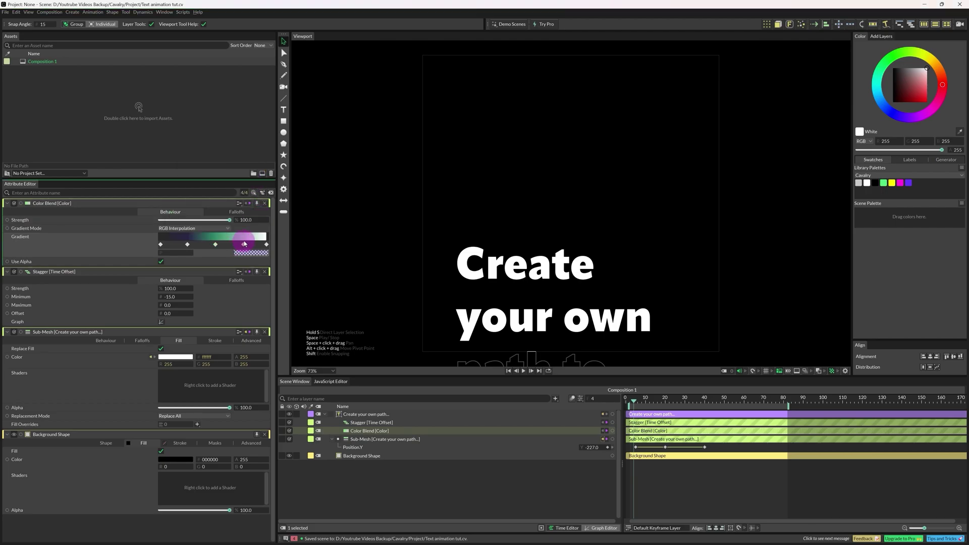
pyautogui.click(245, 246)
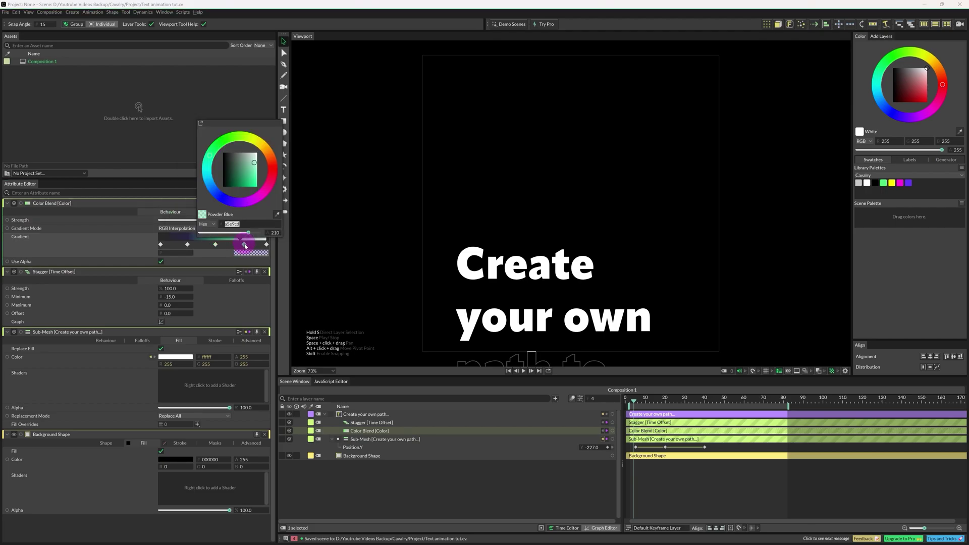
pyautogui.click(260, 139)
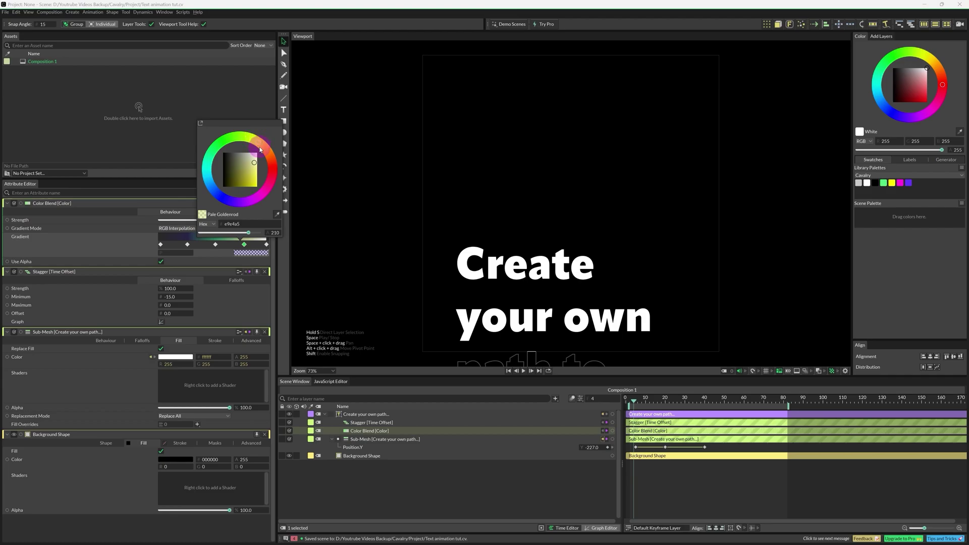
pyautogui.click(254, 164)
pyautogui.moveTo(261, 150); pyautogui.dragTo(265, 147)
pyautogui.click(138, 228)
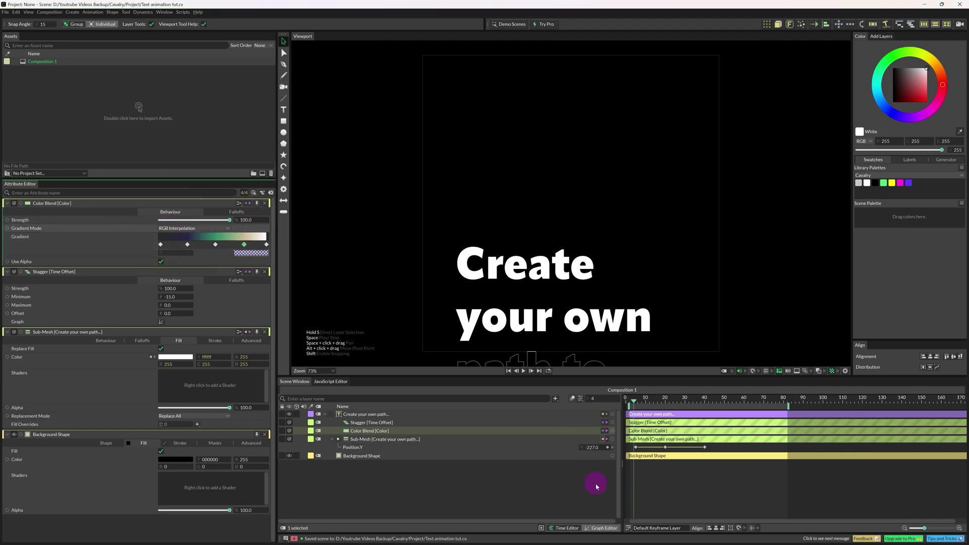
# Step: Keyframe the Color Blend's Strength at frames 5 and 20
pyautogui.hotkey('ctrl', 'z')
pyautogui.moveTo(635, 403); pyautogui.dragTo(637, 404)
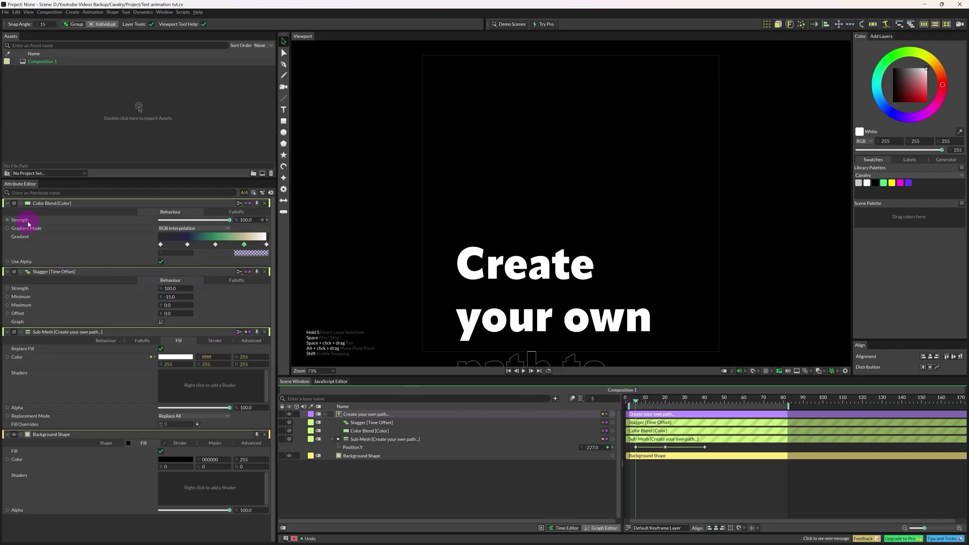
pyautogui.click(262, 221)
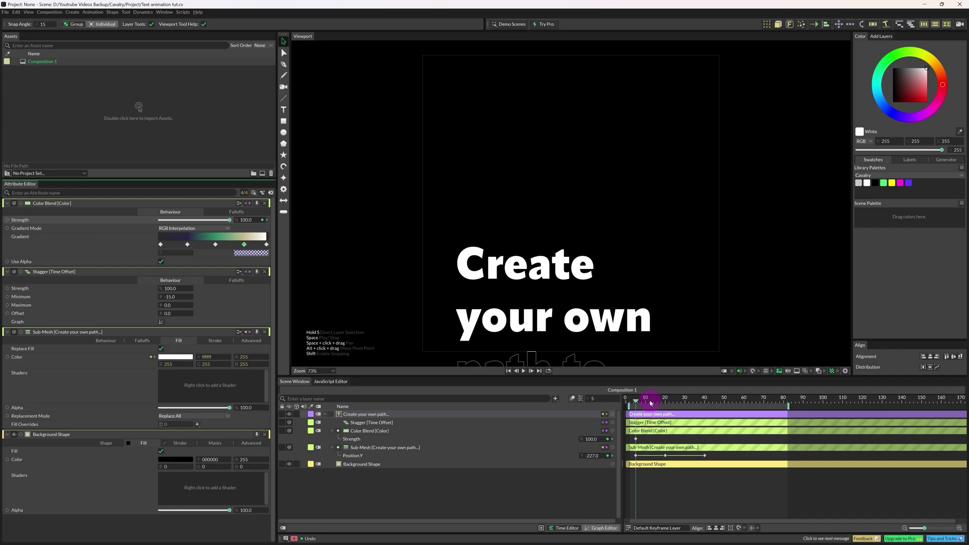
pyautogui.moveTo(650, 402); pyautogui.dragTo(665, 404)
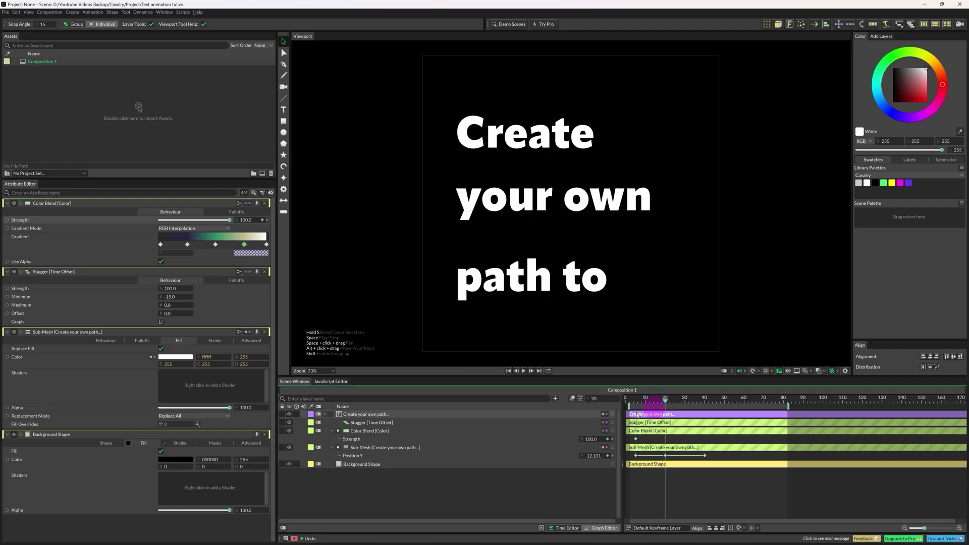
pyautogui.click(263, 220)
# Step: Return to frame 5 and set the Color Blend's Strength keyframe there to 0
pyautogui.click(638, 401)
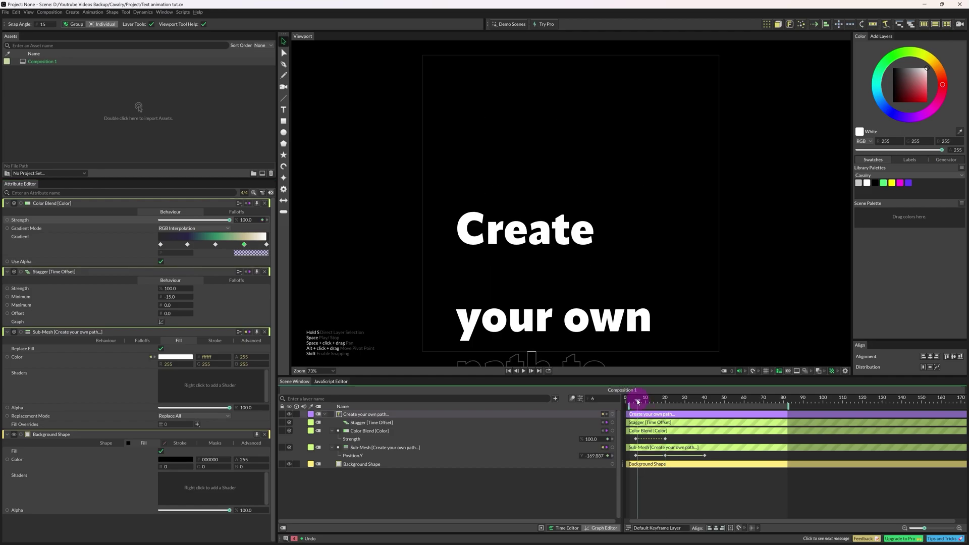
pyautogui.moveTo(637, 401); pyautogui.dragTo(636, 402)
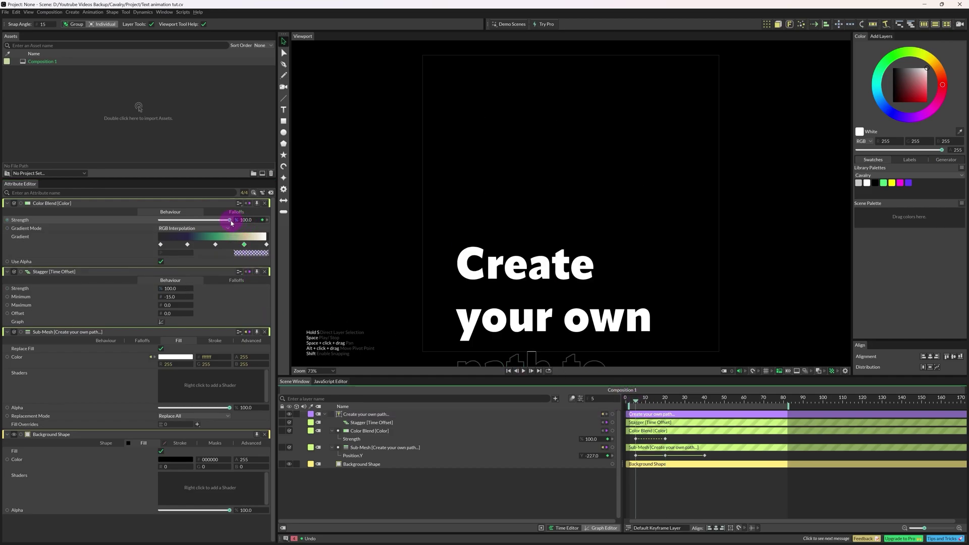
pyautogui.moveTo(231, 224); pyautogui.dragTo(135, 225)
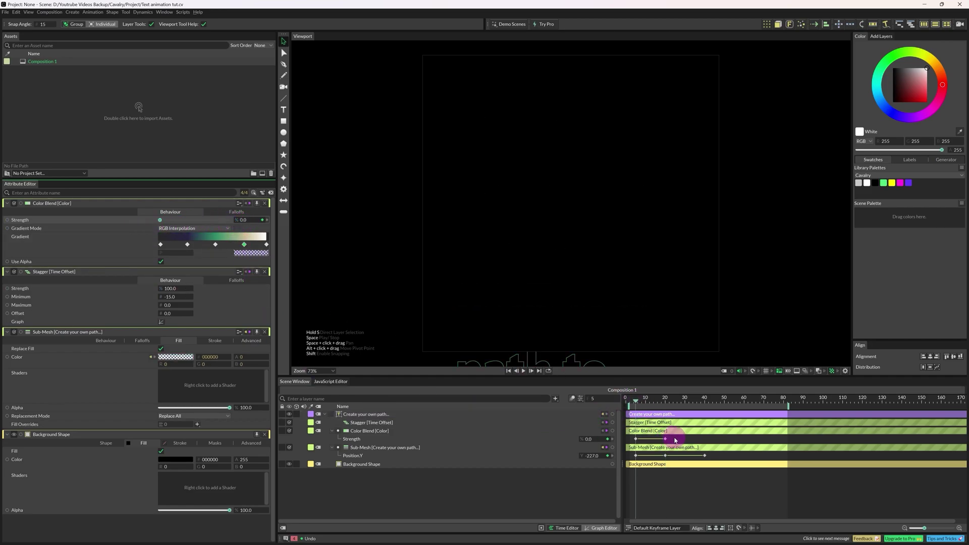
# Step: Ease the Color Blend's Strength curve into its frame 20 keyframe in the Graph Editor, then return to the Time Editor
pyautogui.moveTo(675, 440); pyautogui.dragTo(627, 444)
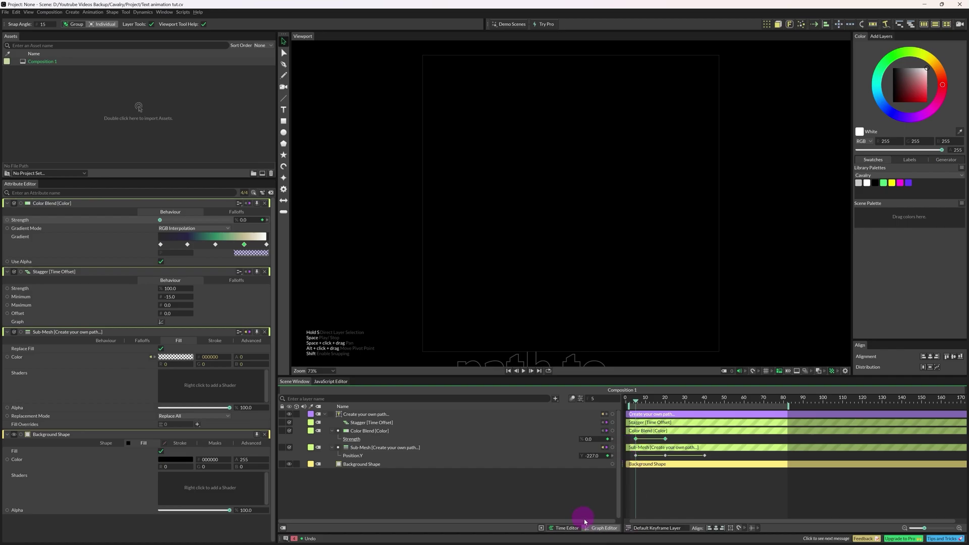
pyautogui.click(596, 529)
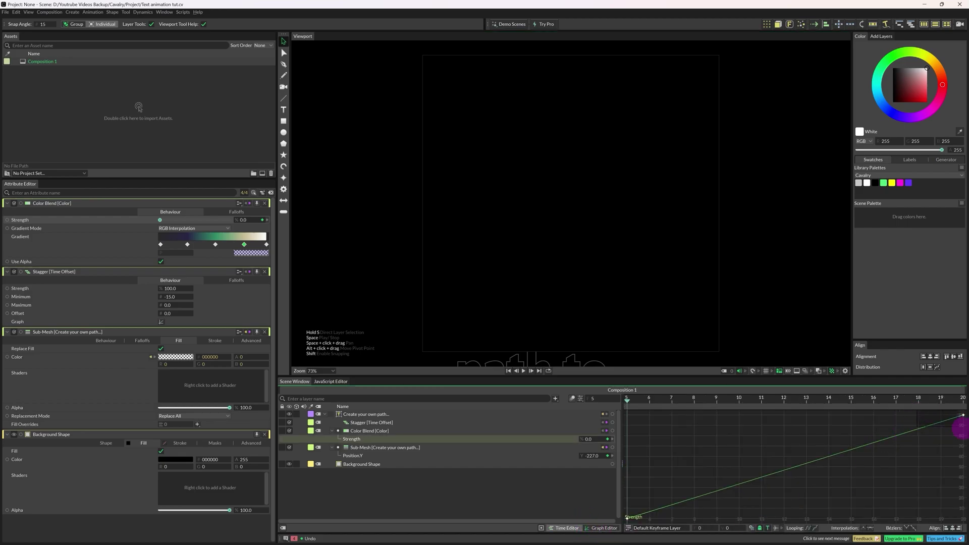
pyautogui.moveTo(962, 415); pyautogui.dragTo(845, 416)
pyautogui.click(564, 528)
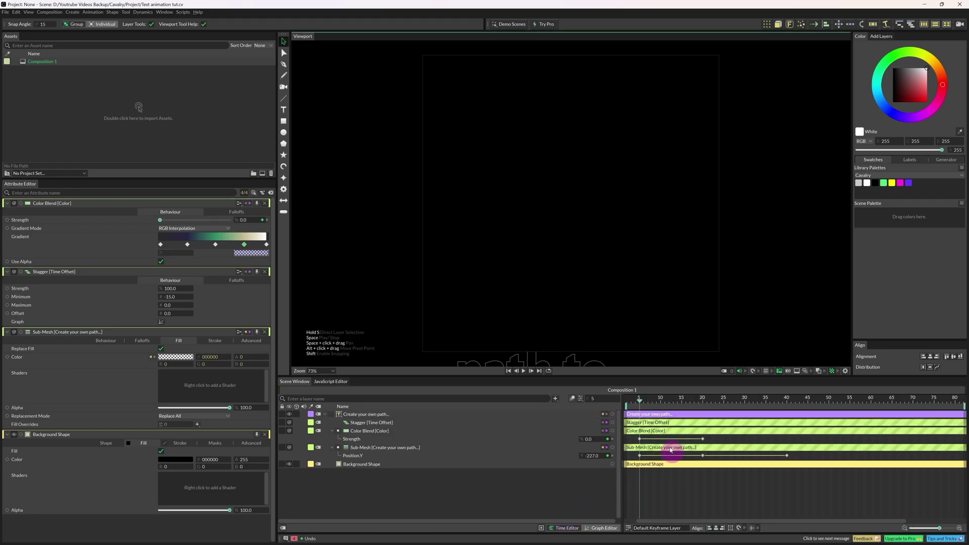
# Step: Play back and scrub through the eased text animation, and save the scene
pyautogui.press('space')
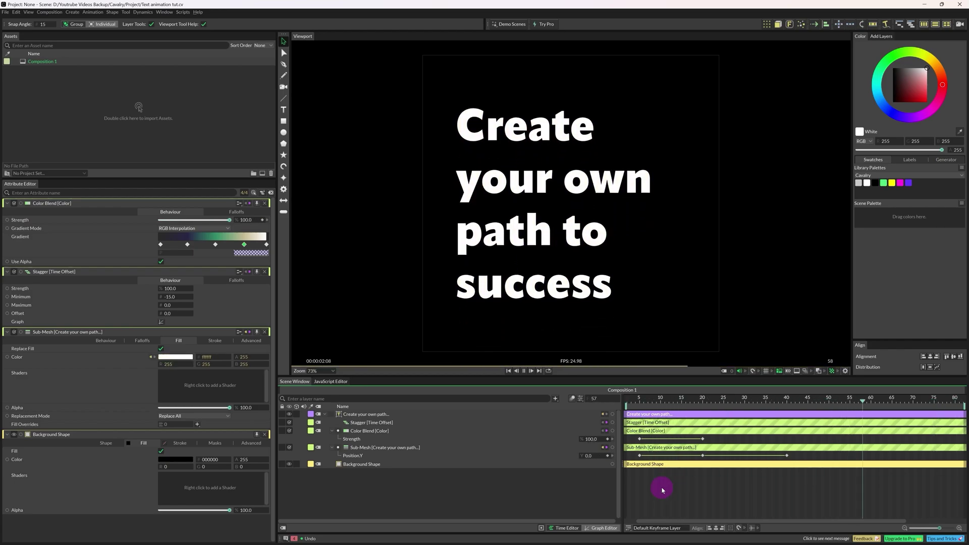
pyautogui.press('space')
pyautogui.hotkey('ctrl', 's')
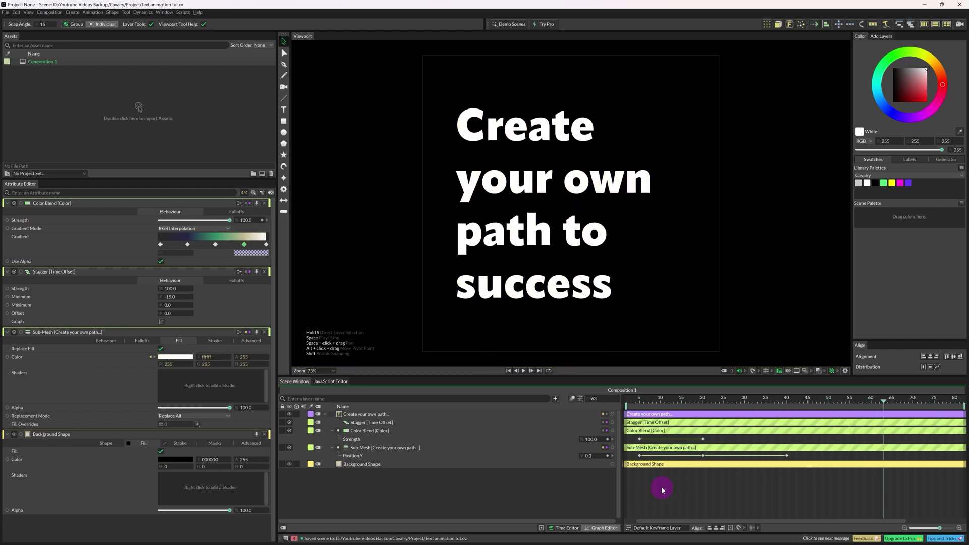
pyautogui.click(642, 400)
pyautogui.moveTo(644, 403); pyautogui.dragTo(791, 403)
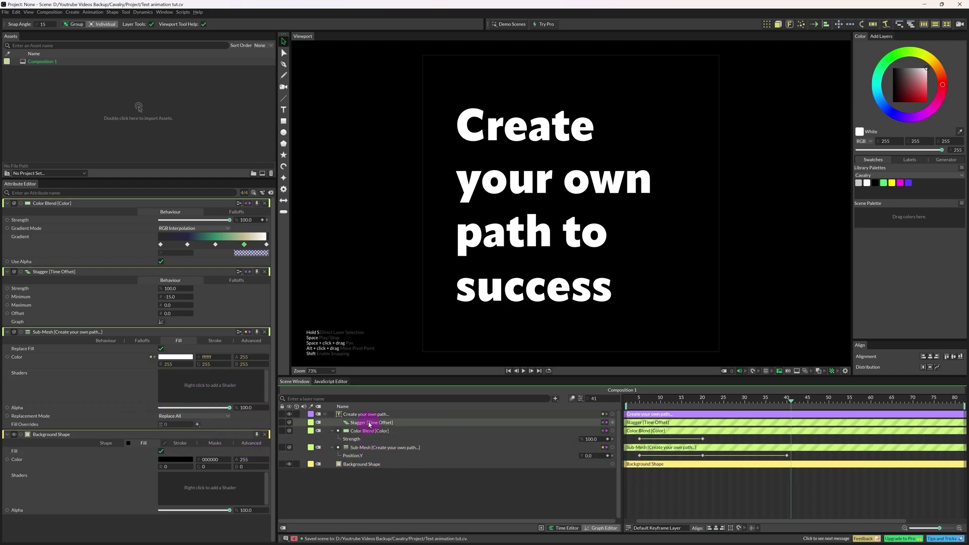
# Step: Select the Sub-Mesh layer and show its Behaviour attributes
pyautogui.click(368, 451)
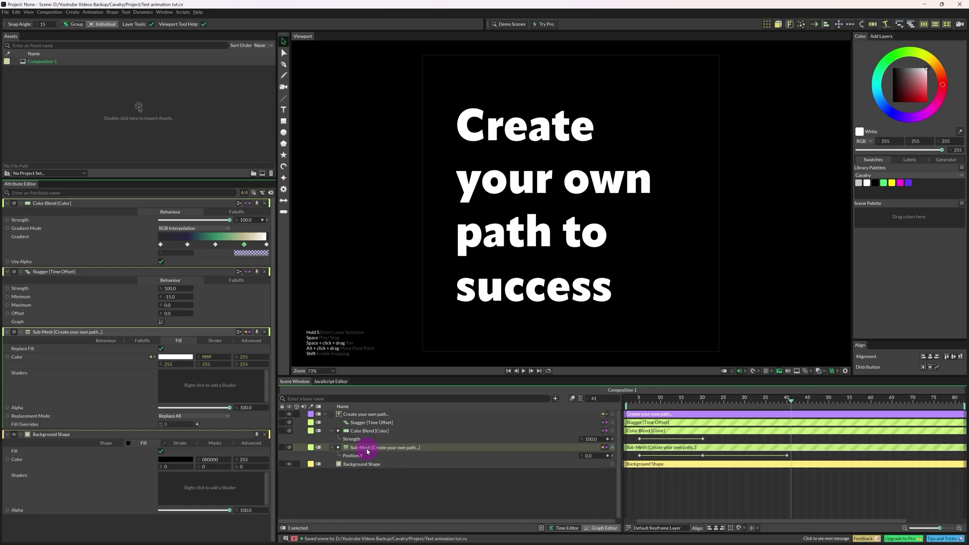
pyautogui.click(106, 341)
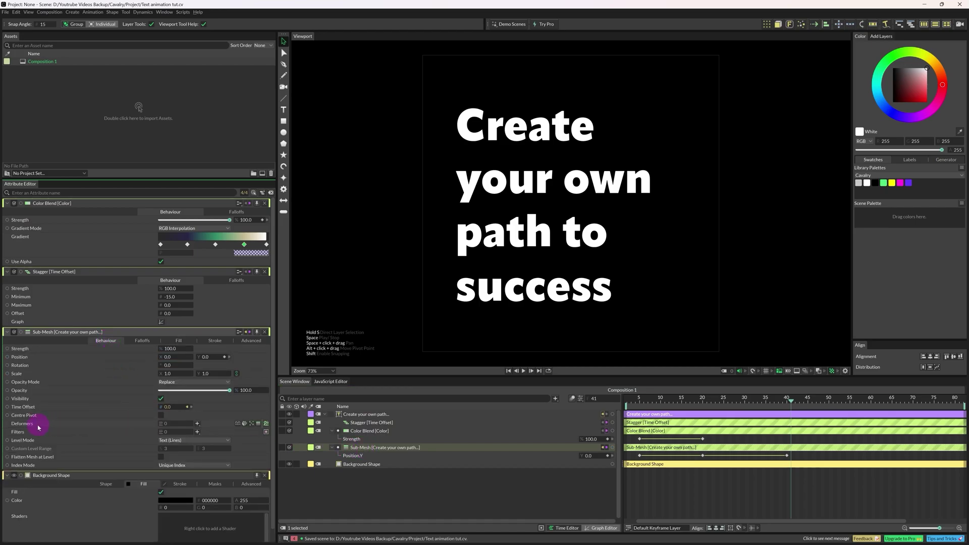
pyautogui.rightClick(25, 383)
pyautogui.moveTo(40, 396)
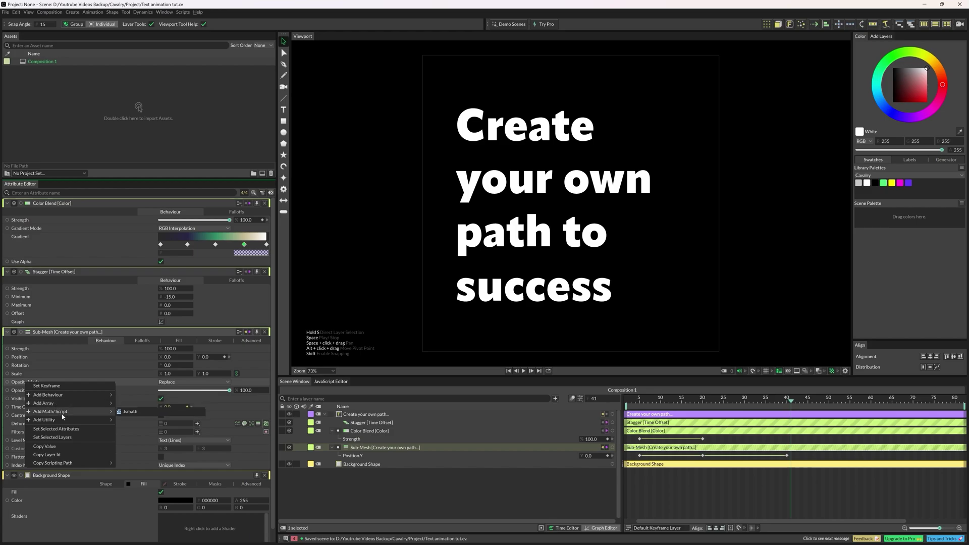
pyautogui.click(19, 394)
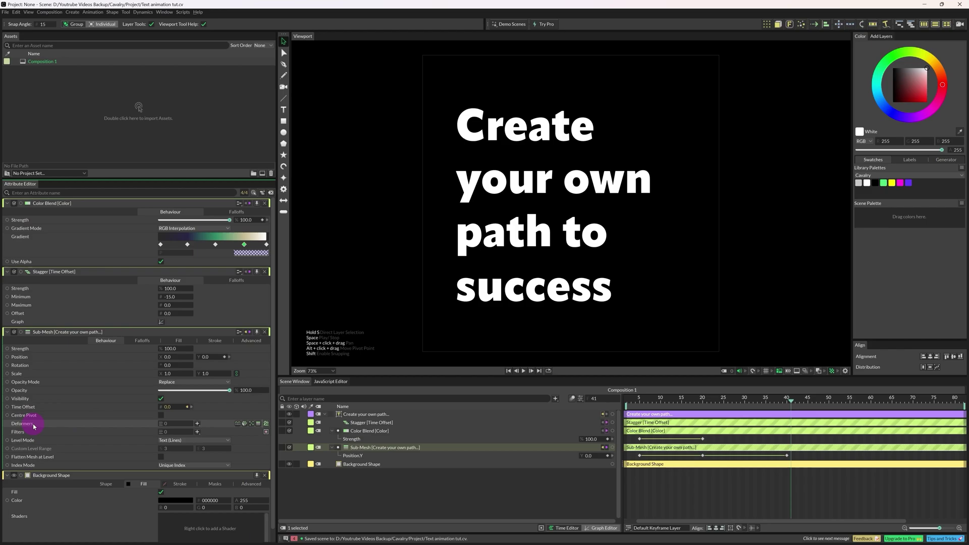
# Step: Add a Voxelize deformer to the Sub-Mesh and set its Size to 5.8
pyautogui.rightClick(34, 426)
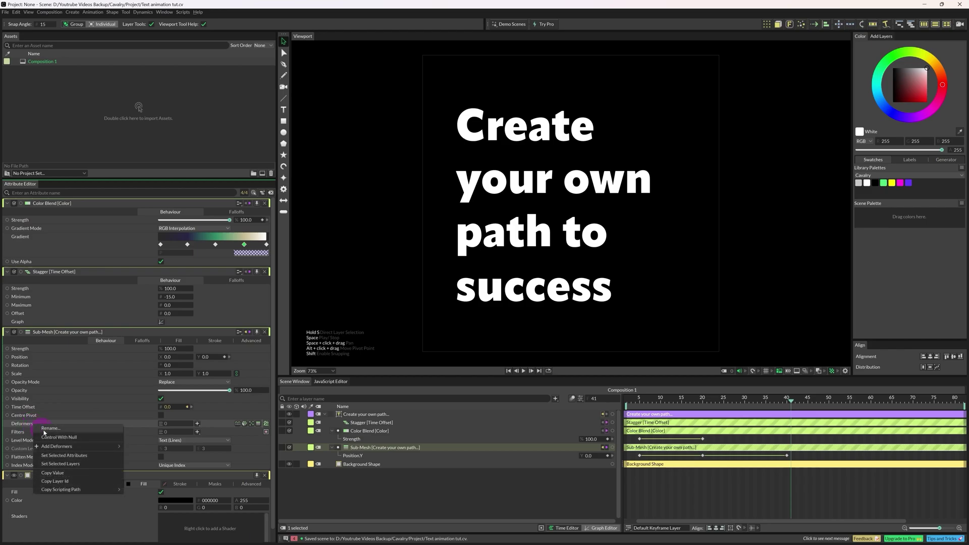
pyautogui.moveTo(91, 446)
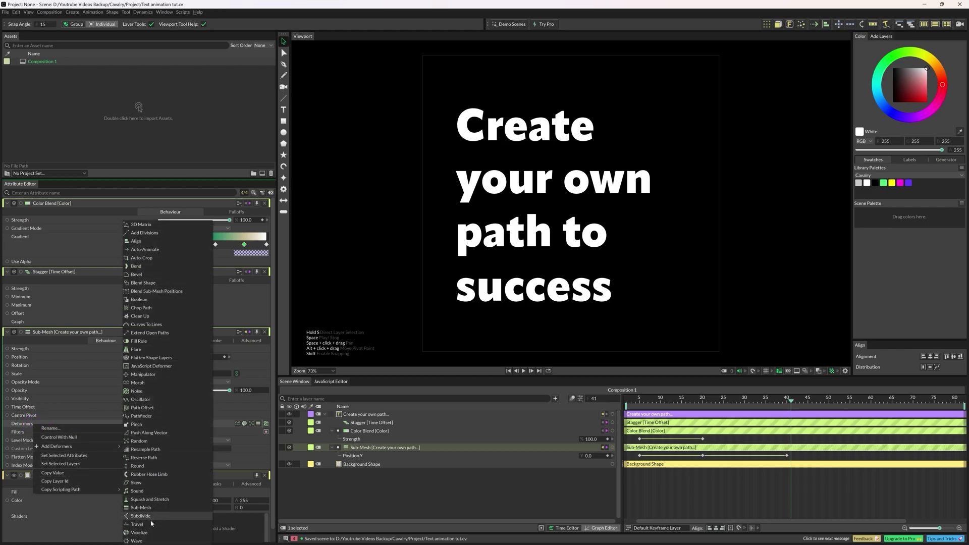
pyautogui.click(140, 533)
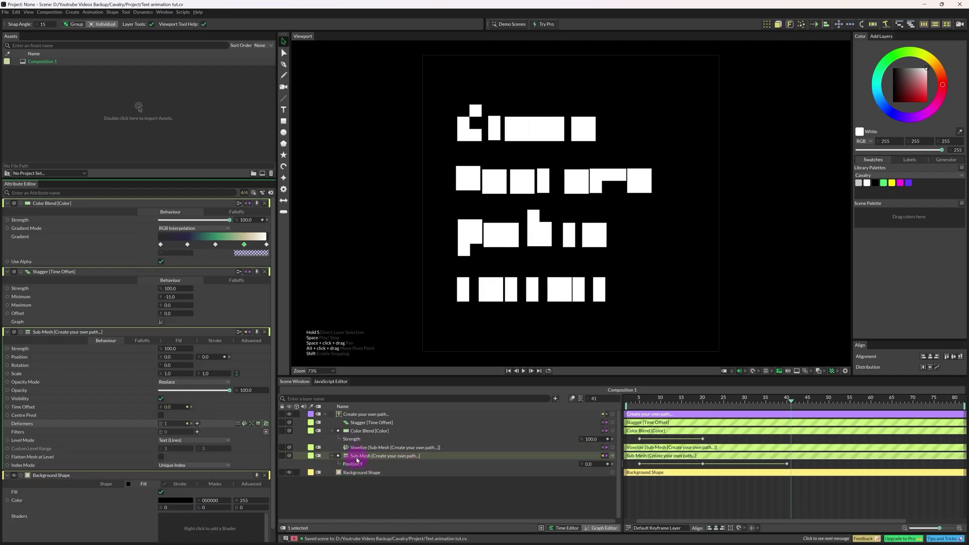
pyautogui.click(360, 448)
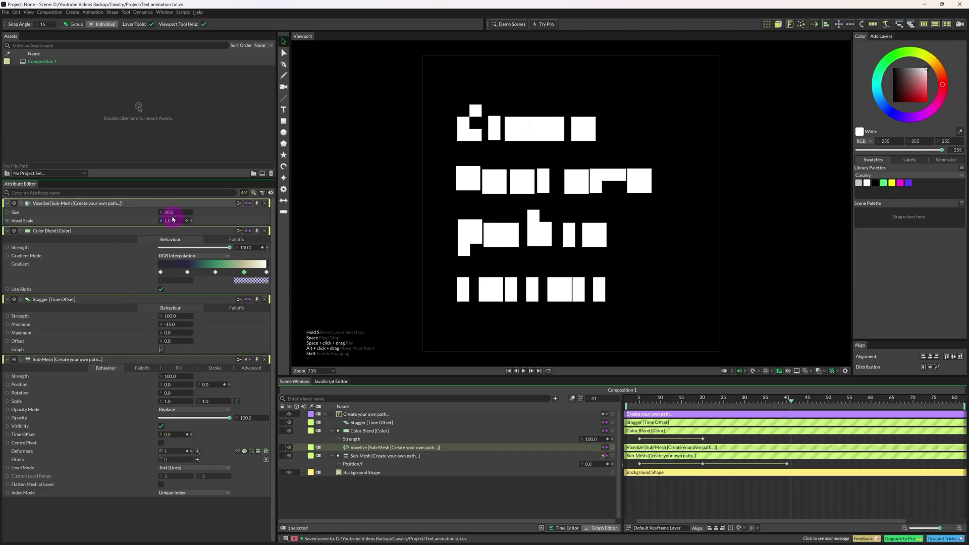
pyautogui.moveTo(169, 212); pyautogui.dragTo(114, 225)
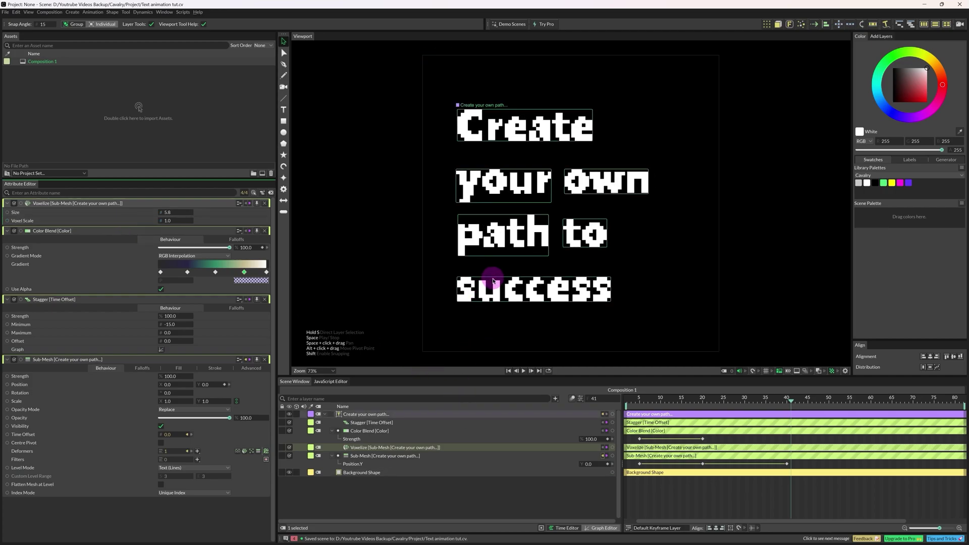
# Step: Play the voxelized text animation from near the start of the timeline
pyautogui.click(631, 401)
pyautogui.press('space')
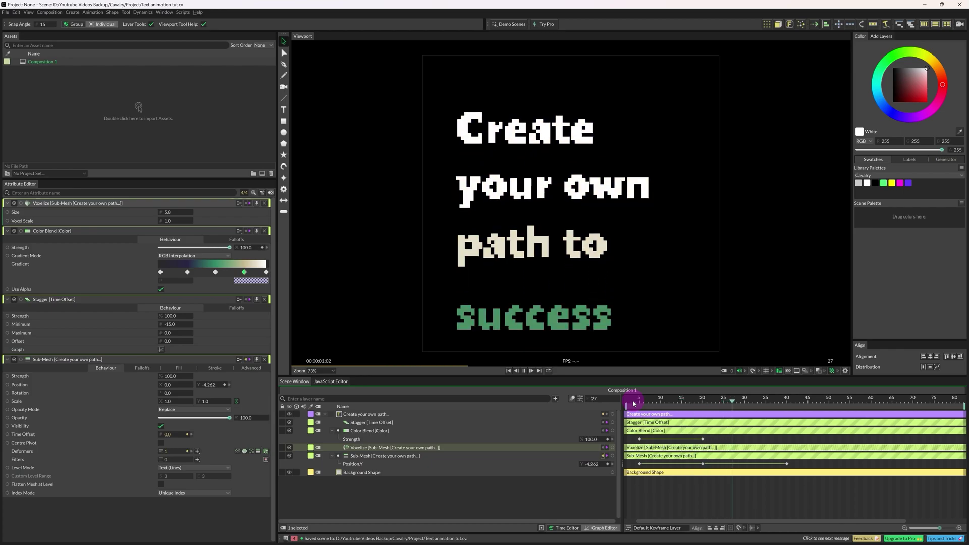
pyautogui.press('space')
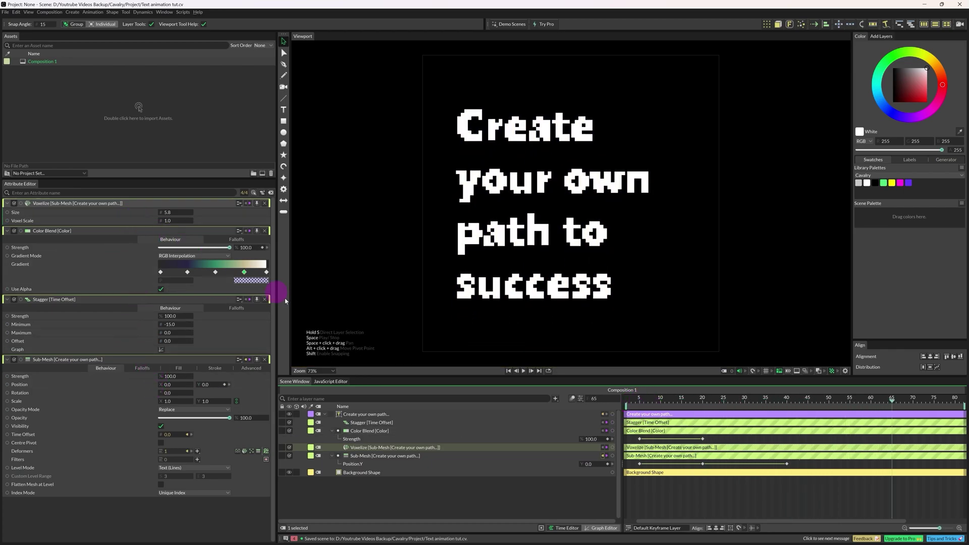
pyautogui.rightClick(19, 333)
pyautogui.moveTo(45, 387)
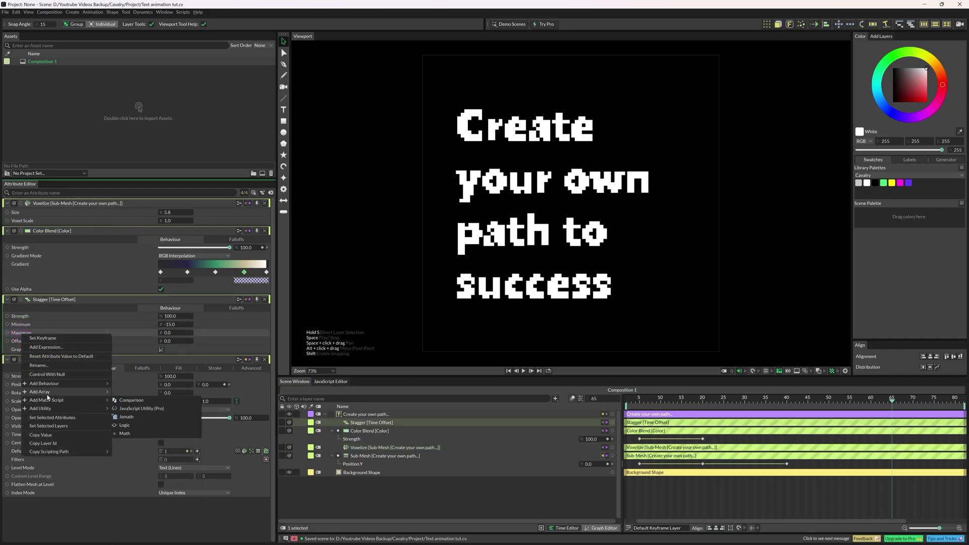
pyautogui.moveTo(59, 402)
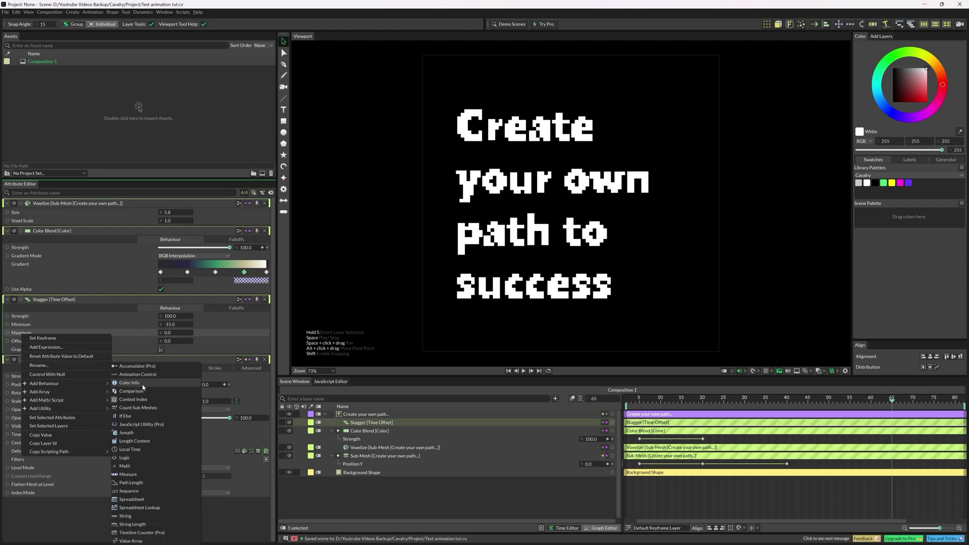
pyautogui.click(380, 497)
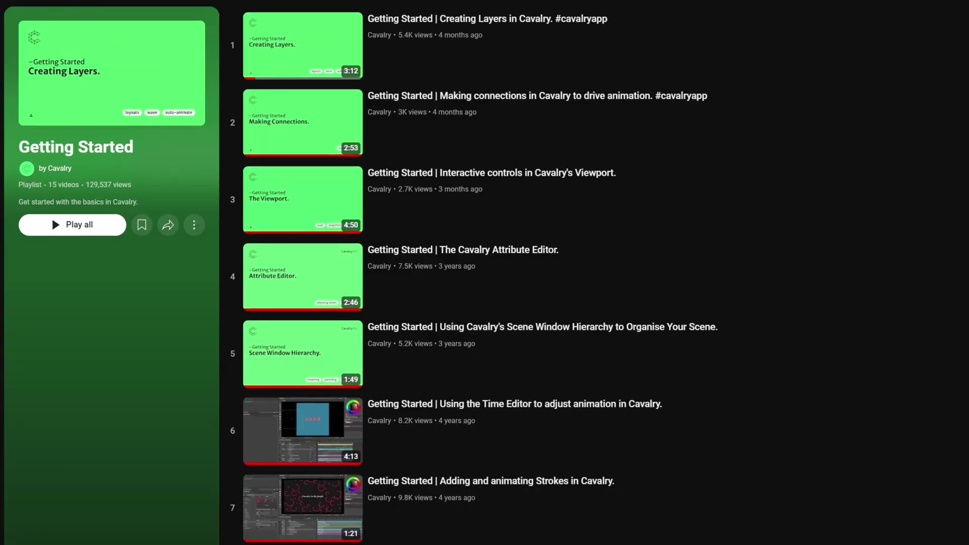
# Step: Look through the videos in Cavalry's Getting Started playlist on YouTube
pyautogui.scroll(-3, 484, 272)
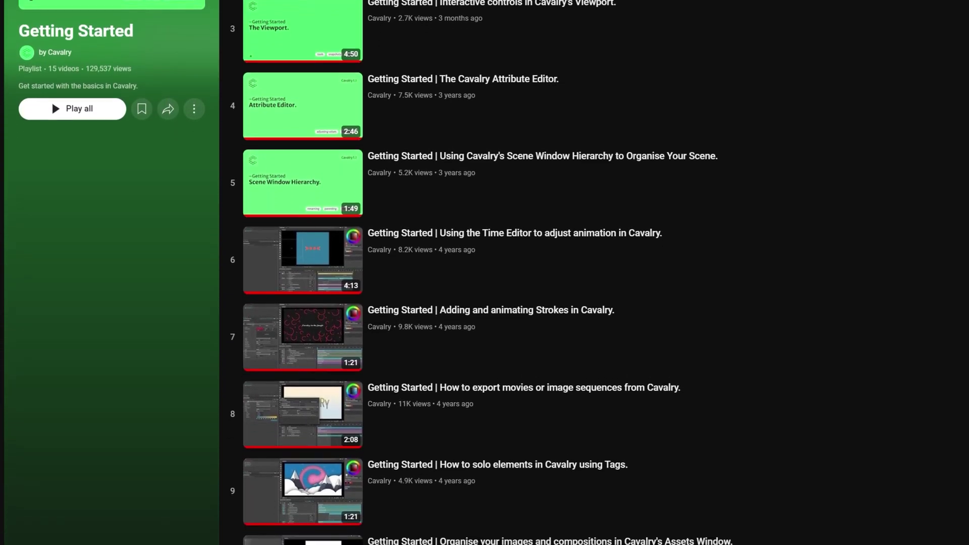
pyautogui.scroll(-5, 485, 272)
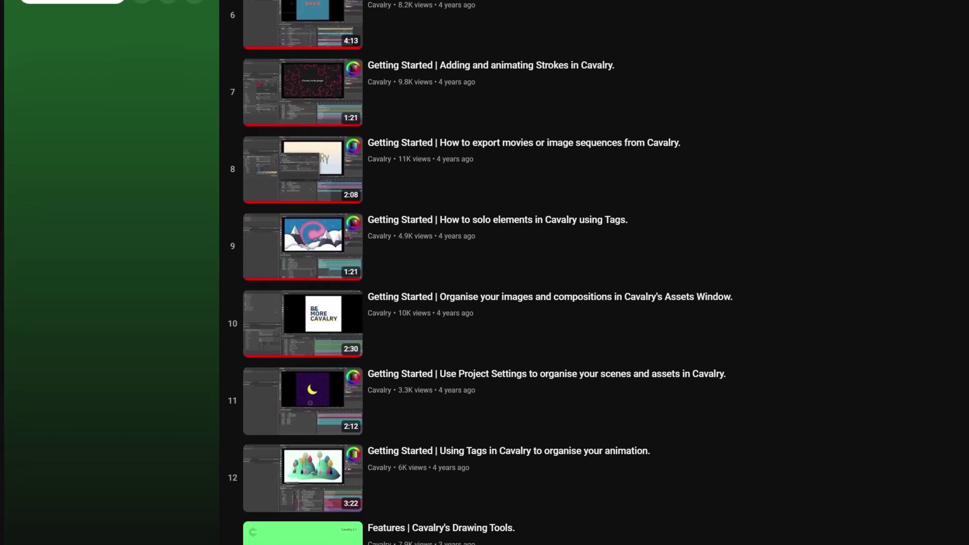
pyautogui.scroll(-2, 485, 273)
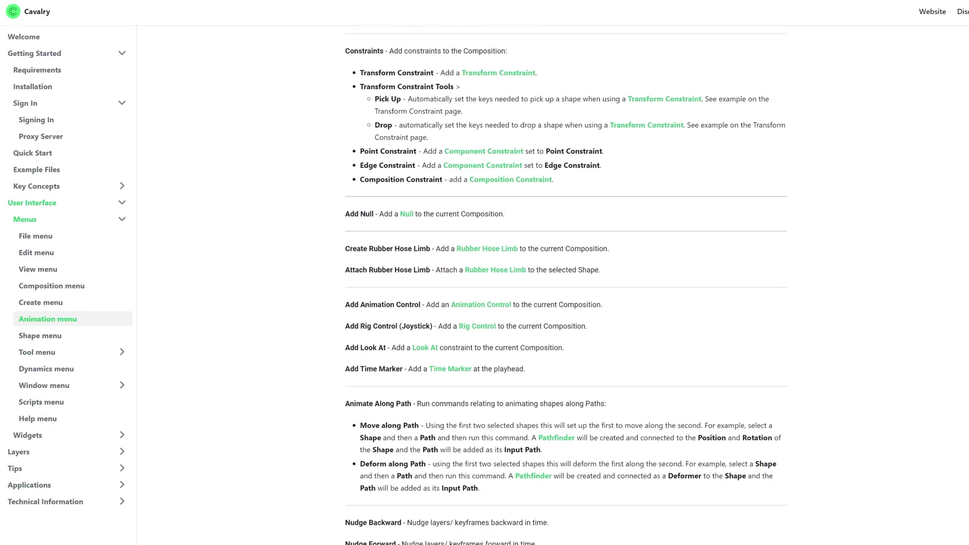
# Step: Read through the Animation, Edit, Shape and Dynamics menu pages in Cavalry's online documentation
pyautogui.scroll(-7, 565, 283)
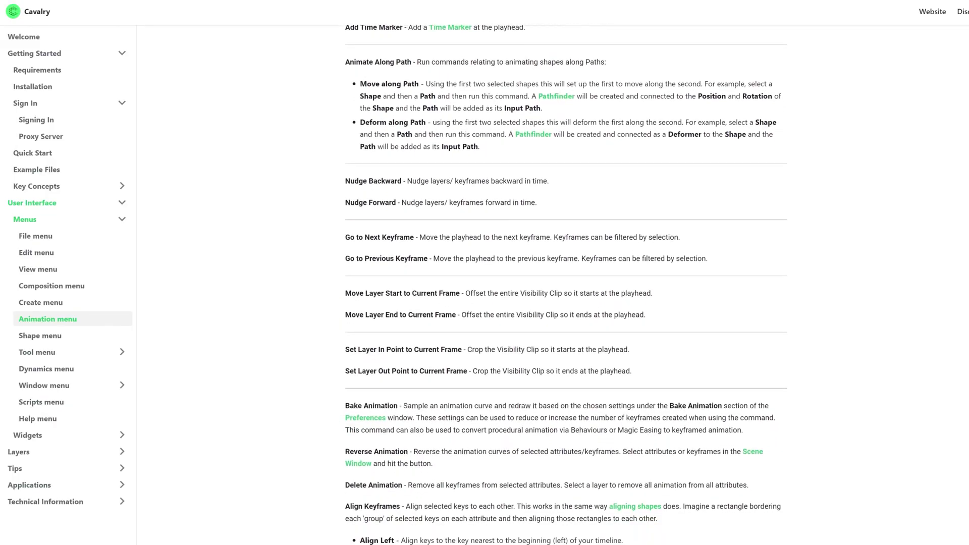
pyautogui.scroll(10, 566, 282)
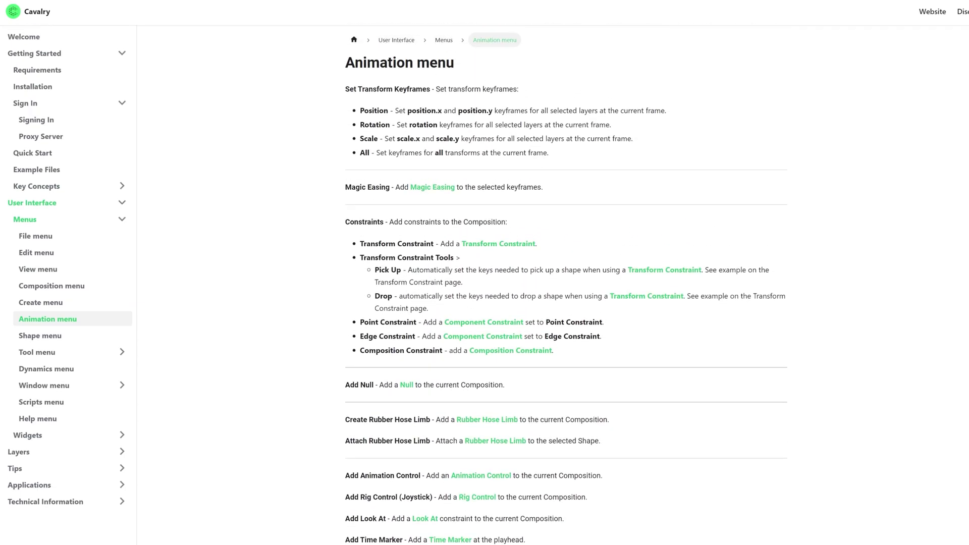
pyautogui.click(51, 251)
pyautogui.scroll(-5, 293, 282)
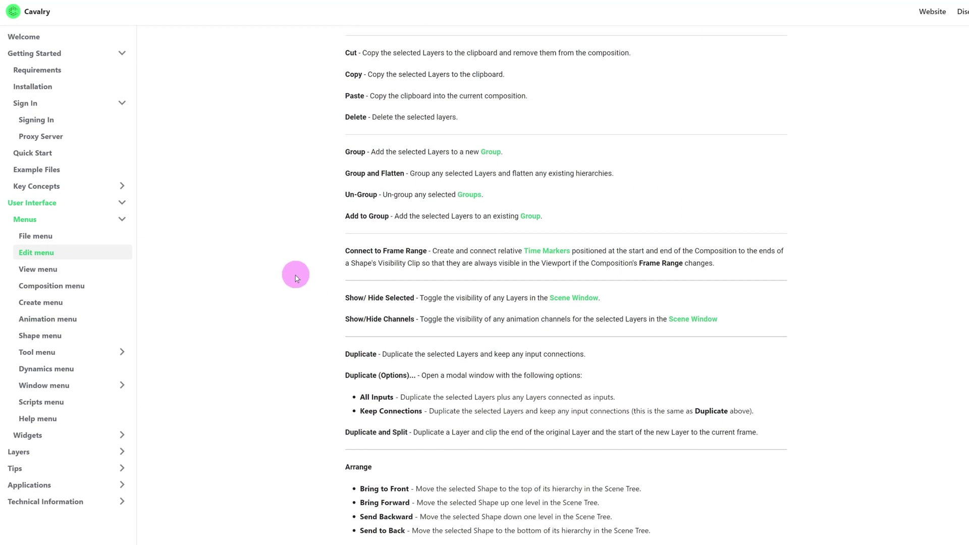
pyautogui.scroll(-4, 288, 292)
pyautogui.click(91, 272)
pyautogui.scroll(-6, 229, 251)
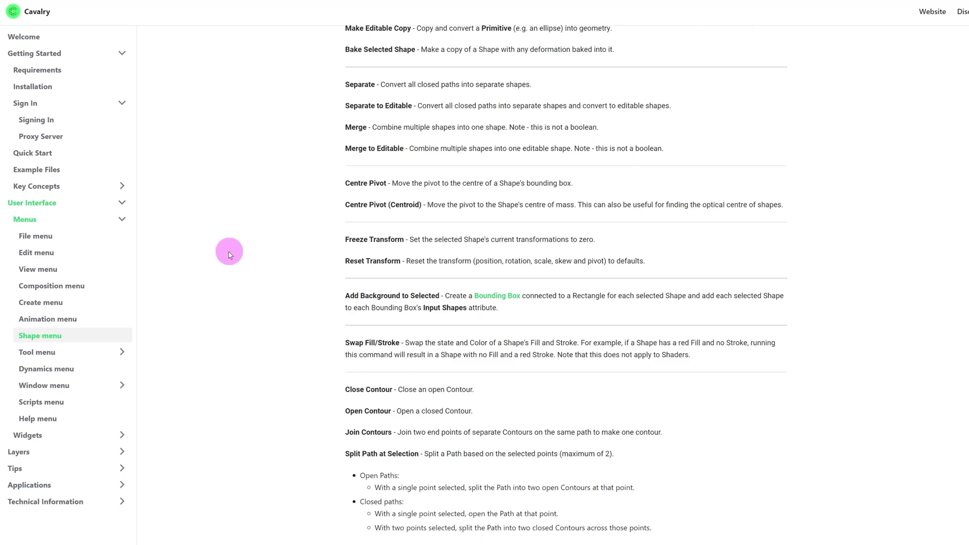
pyautogui.scroll(-6, 222, 261)
pyautogui.click(46, 368)
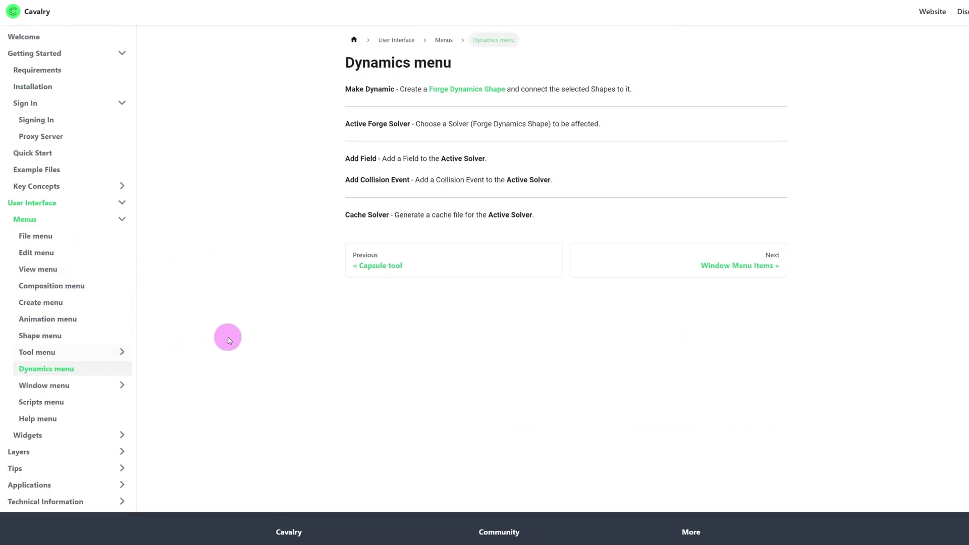
# Step: Browse the Tool menu documentation, covering the Select, Pen, Pencil, Camera, Text and Arc tool pages
pyautogui.click(55, 353)
pyautogui.click(54, 386)
pyautogui.scroll(-5, 203, 350)
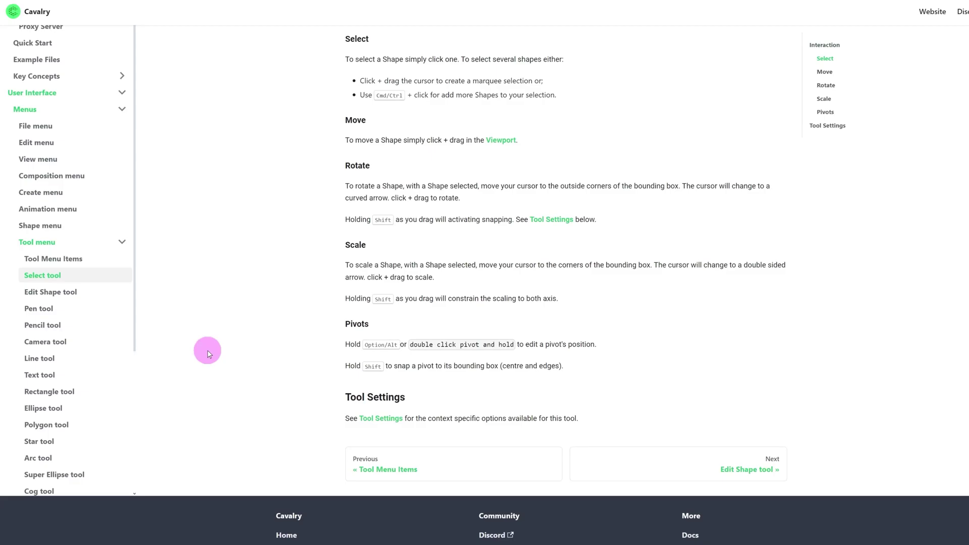
pyautogui.click(59, 309)
pyautogui.scroll(-3, 249, 305)
pyautogui.scroll(3, 250, 305)
pyautogui.click(50, 433)
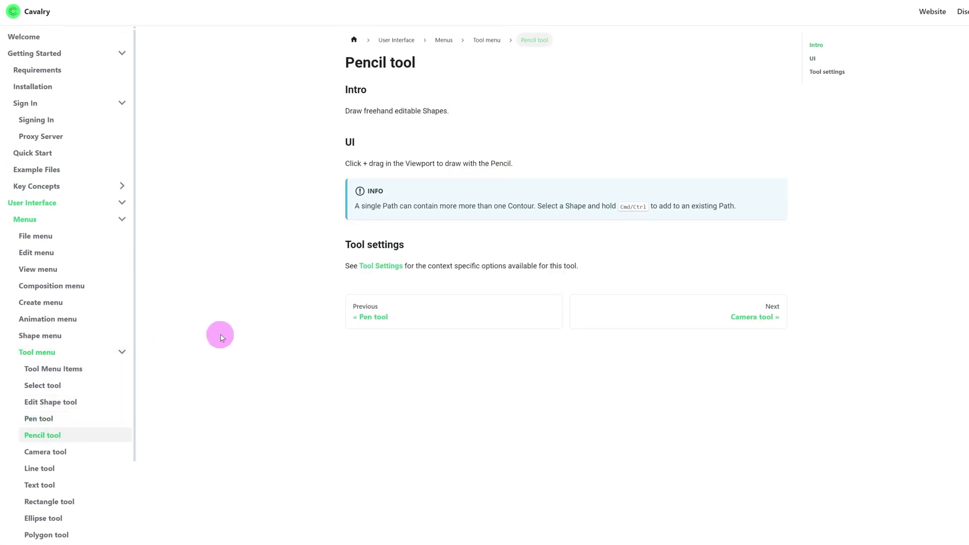
pyautogui.click(63, 454)
pyautogui.click(52, 486)
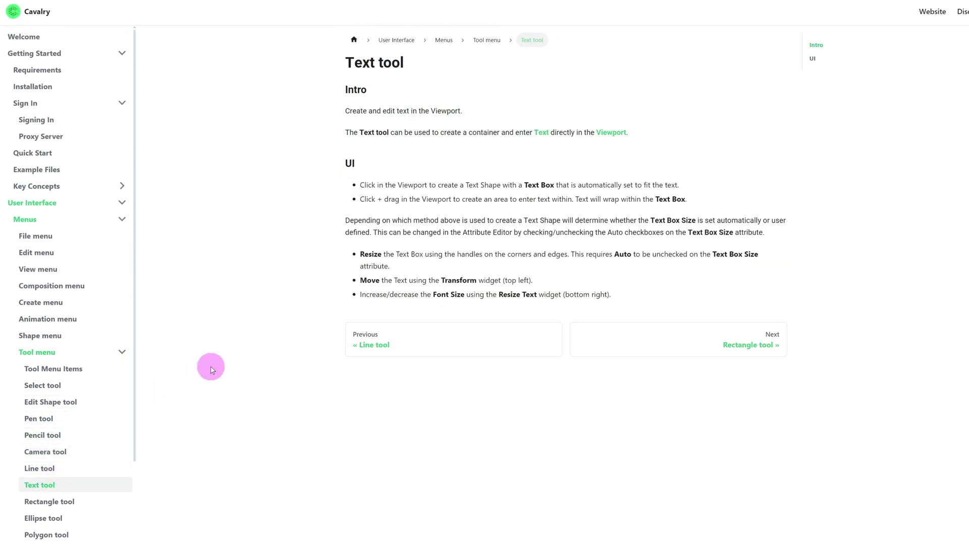
pyautogui.scroll(-3, 208, 374)
pyautogui.click(47, 459)
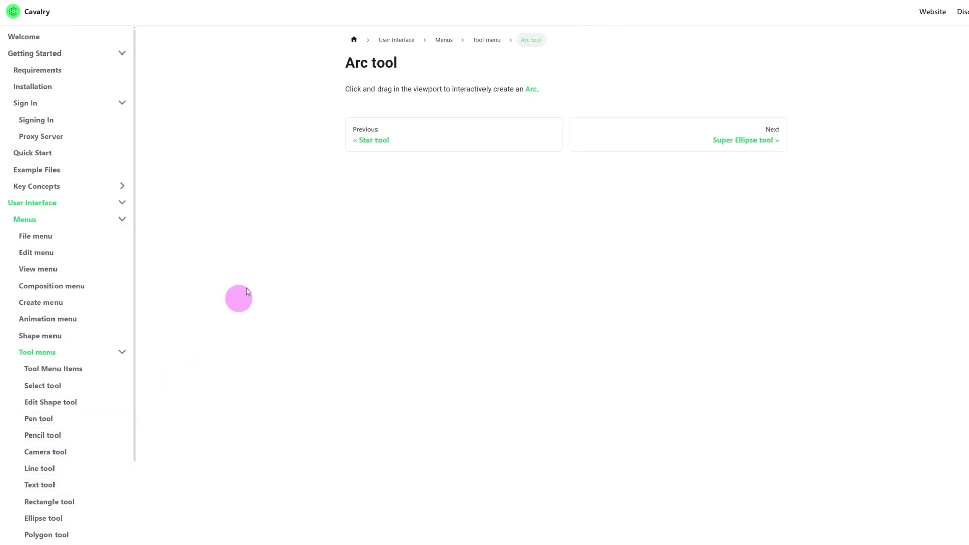
pyautogui.click(533, 89)
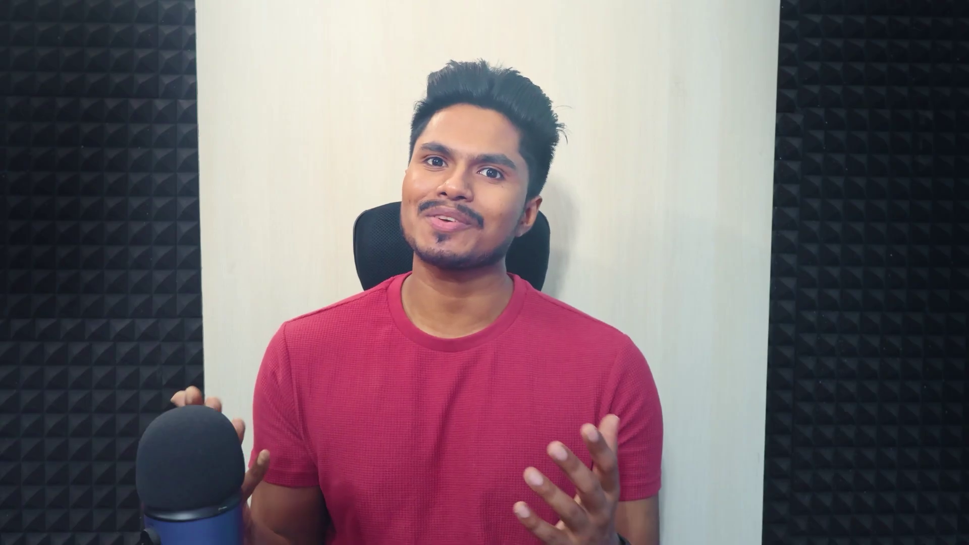